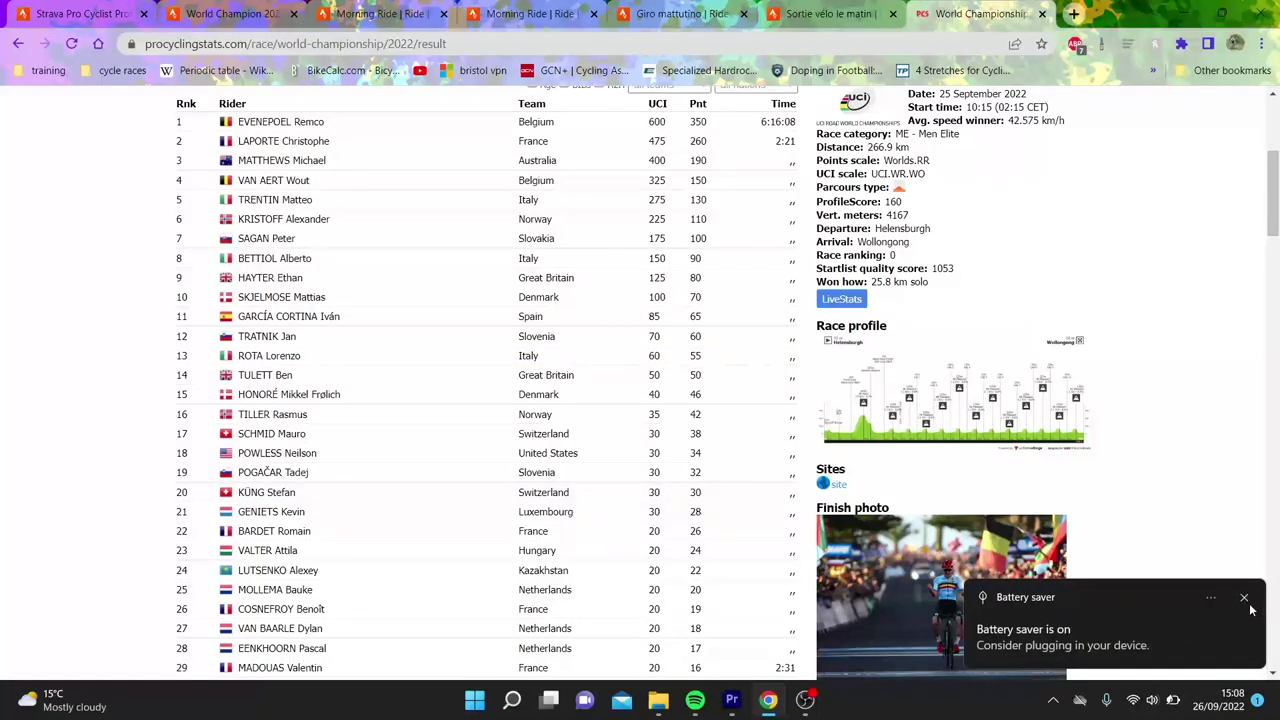
Dismiss the Windows Battery saver notification over the 2022 World Championship results.
left_click(1245, 599)
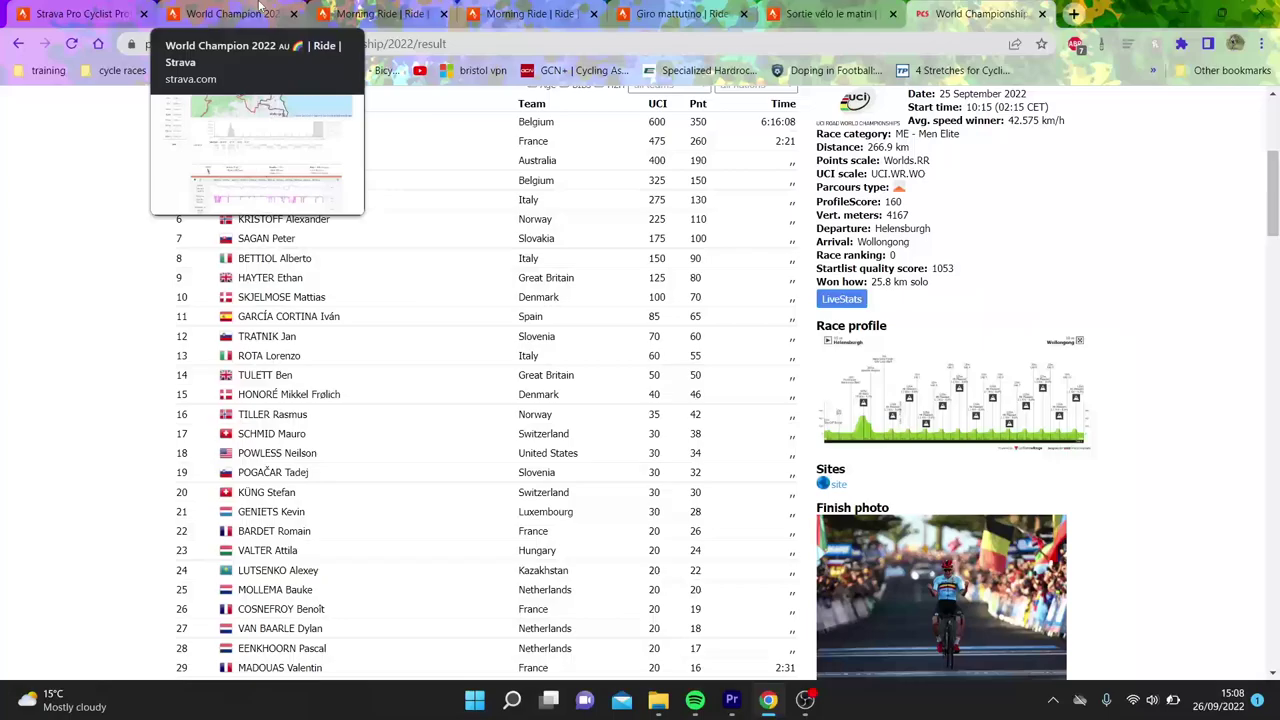
Cycle through the riders' activity tabs to the 'Sortie vélo le matin' ride analysis.
left_click(230, 13)
scroll(848, 212, "up", 2)
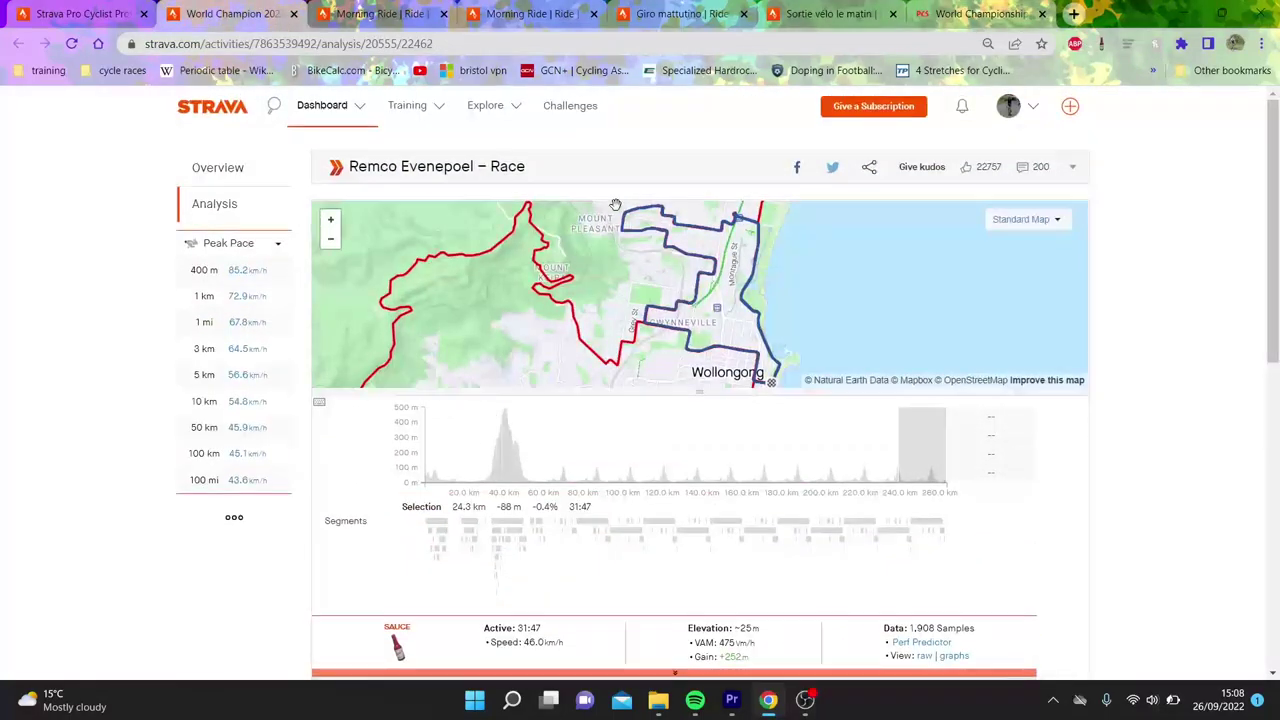
left_click(378, 13)
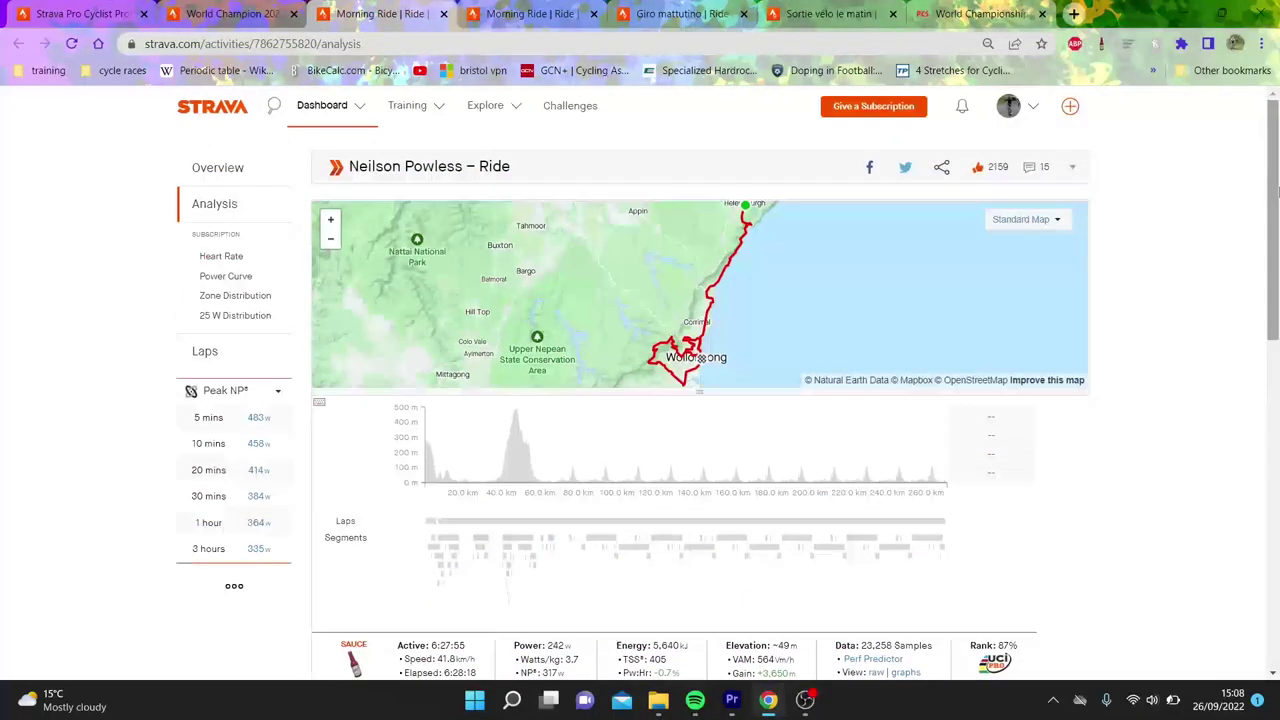
left_click(519, 8)
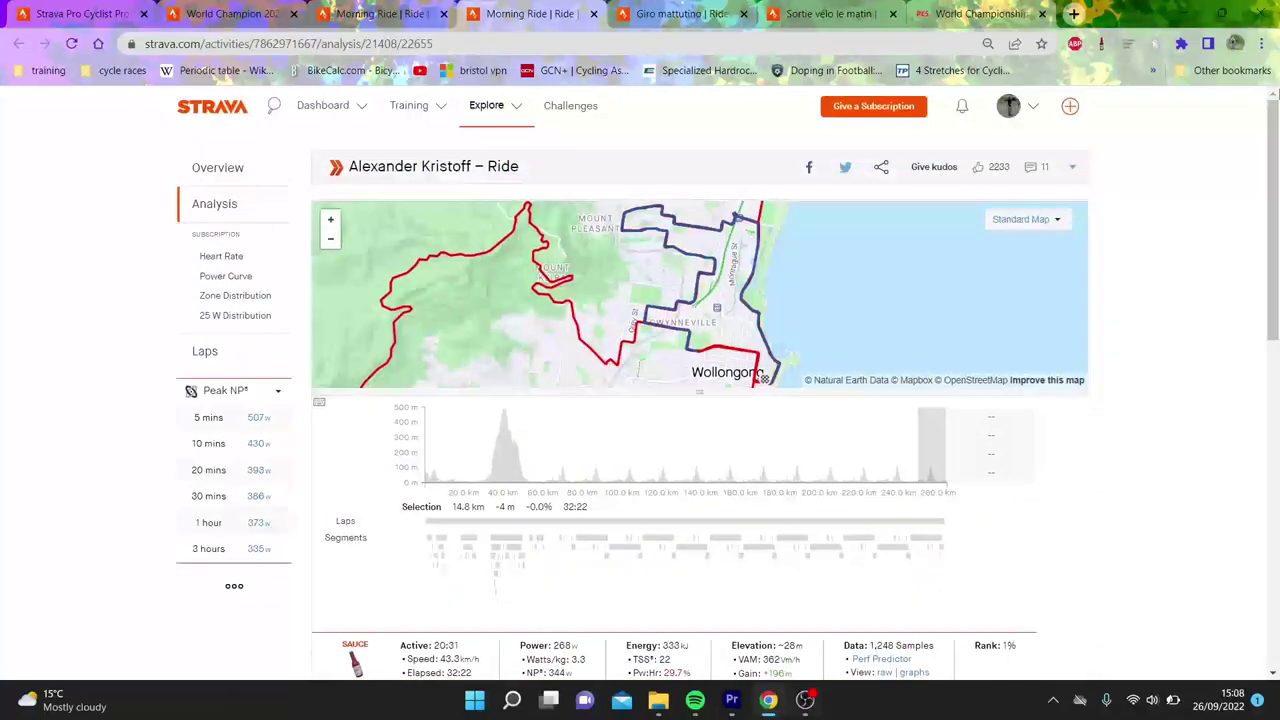
left_click(727, 8)
left_click(848, 18)
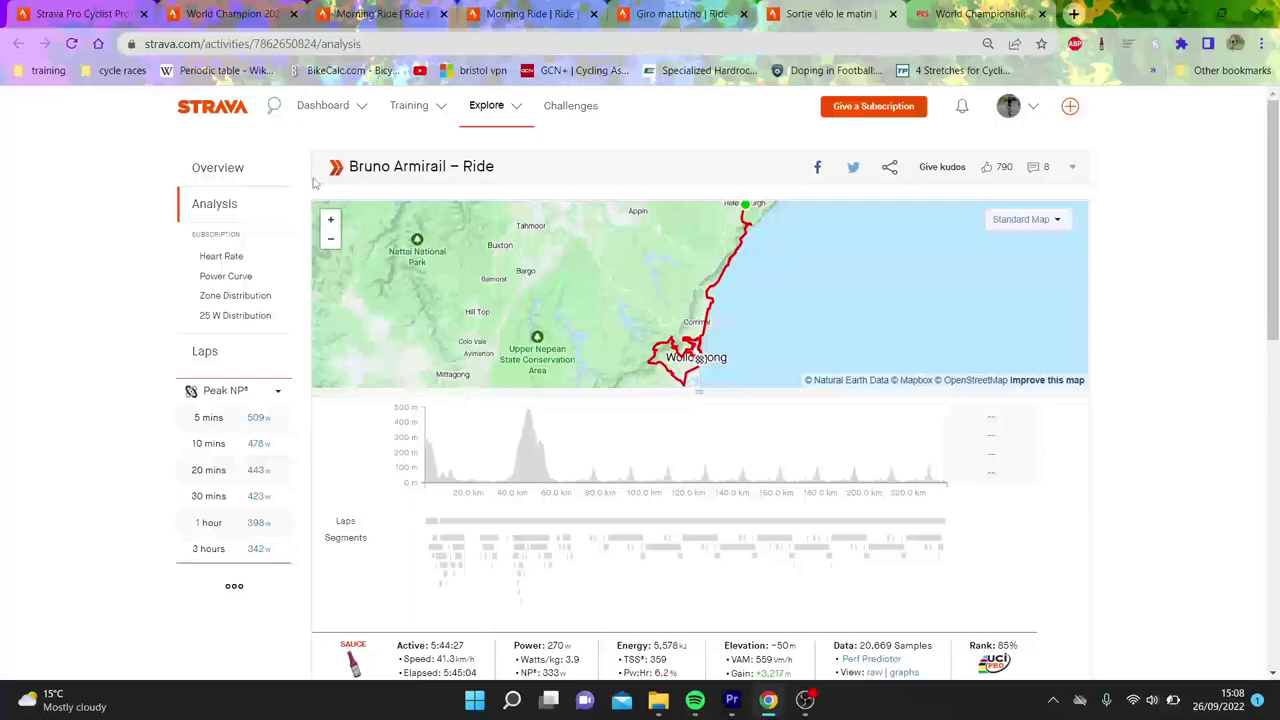
Select a 22.8 km early stretch on the charts: 29:22, 298 W, 46.6 km/h.
scroll(1274, 432, "down", 3)
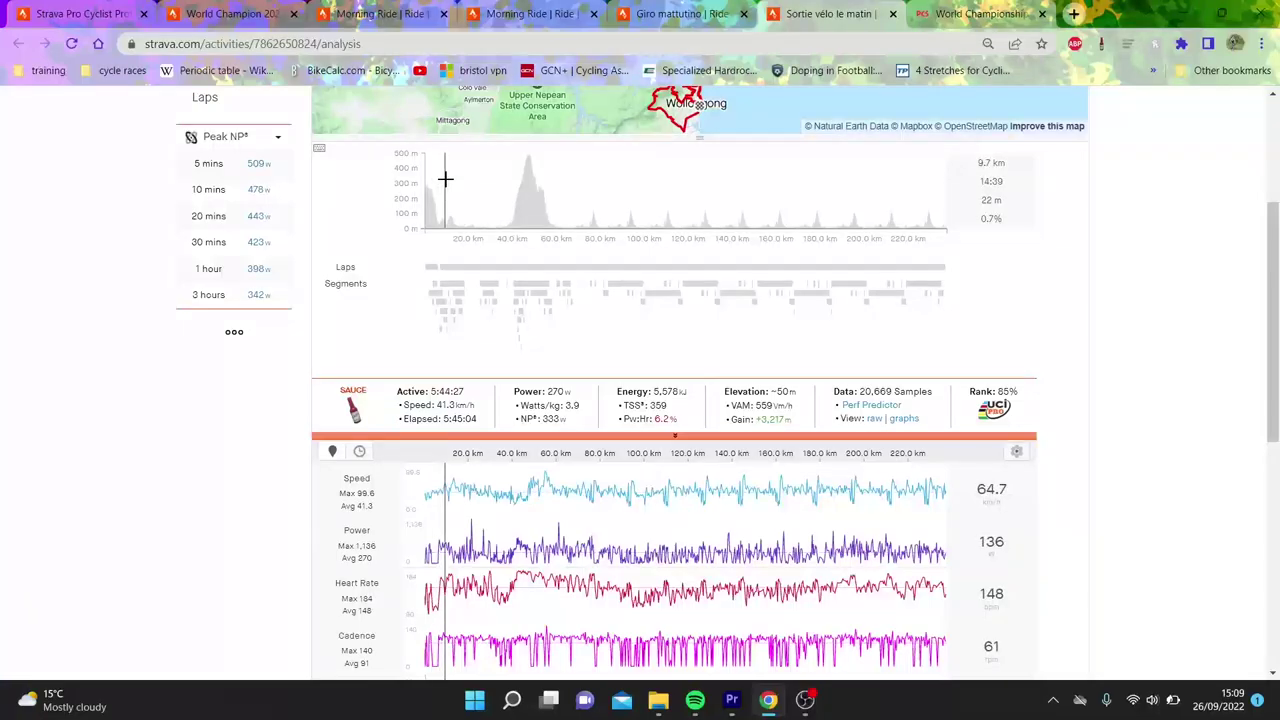
left_click_drag(440, 177, 509, 177)
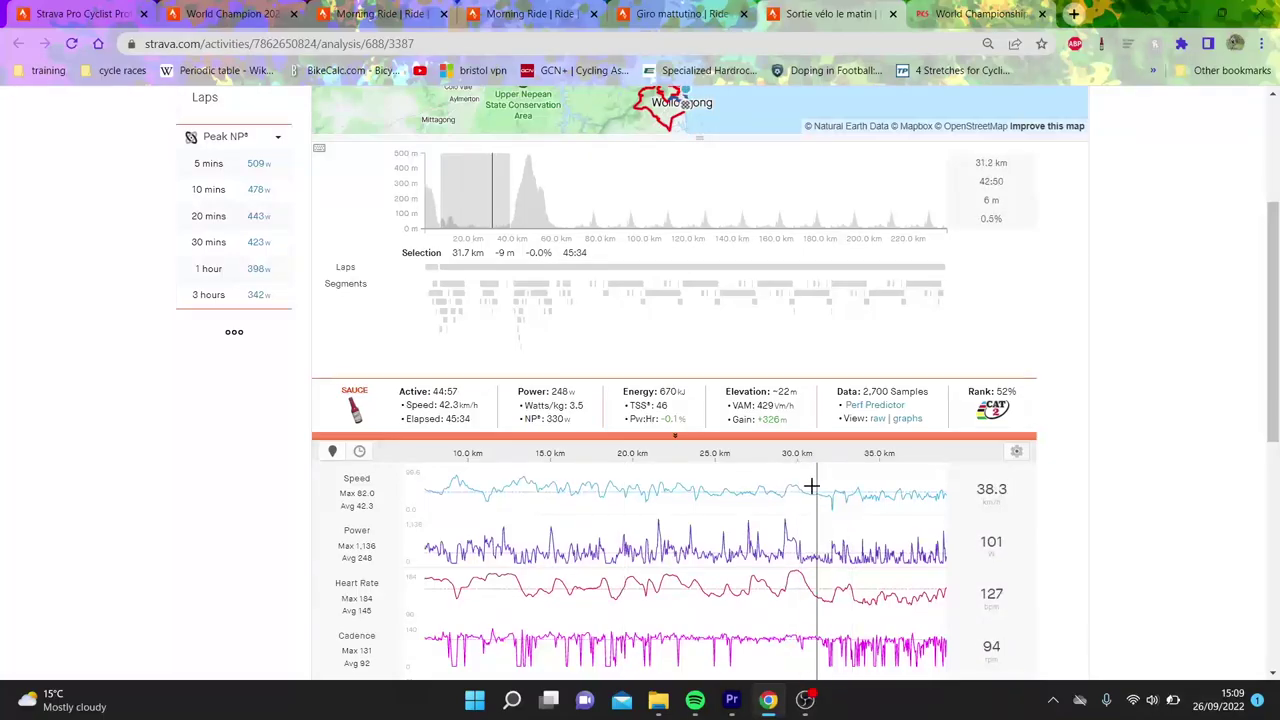
left_click_drag(805, 487, 352, 505)
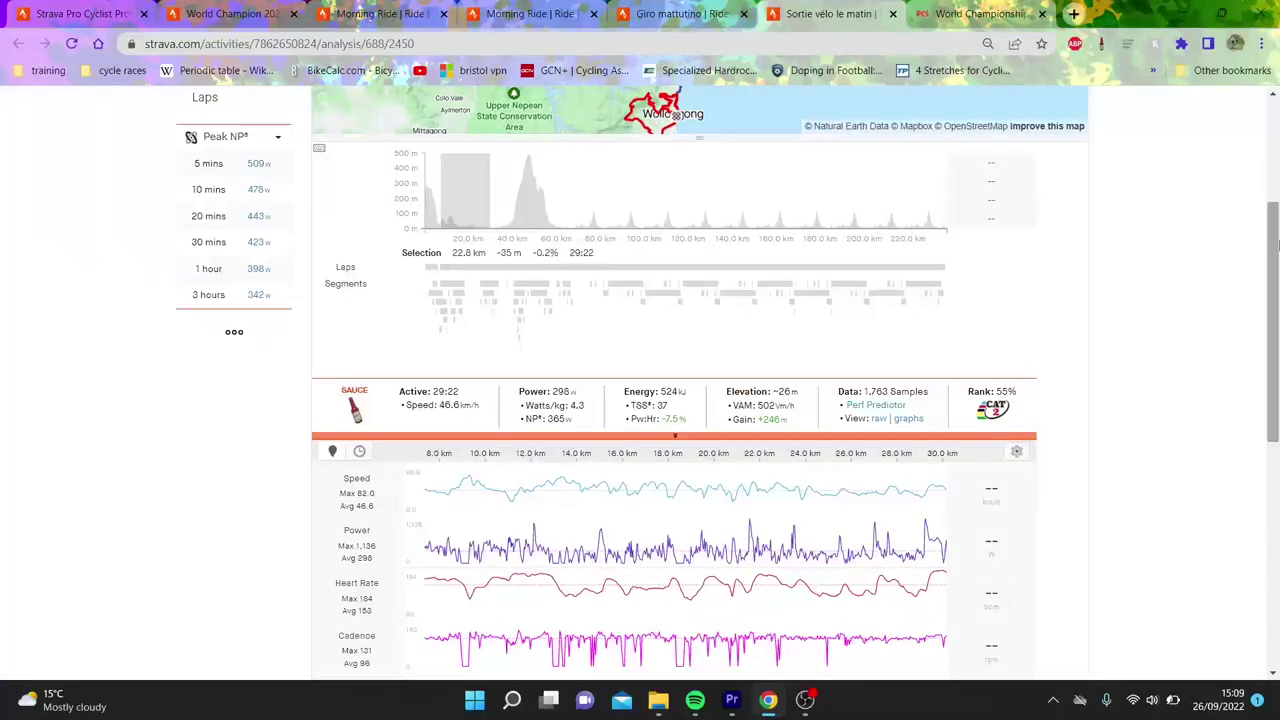
mouse_move(1274, 245)
left_mouse_down()
mouse_move(1274, 159)
mouse_move(1274, 270)
left_mouse_up()
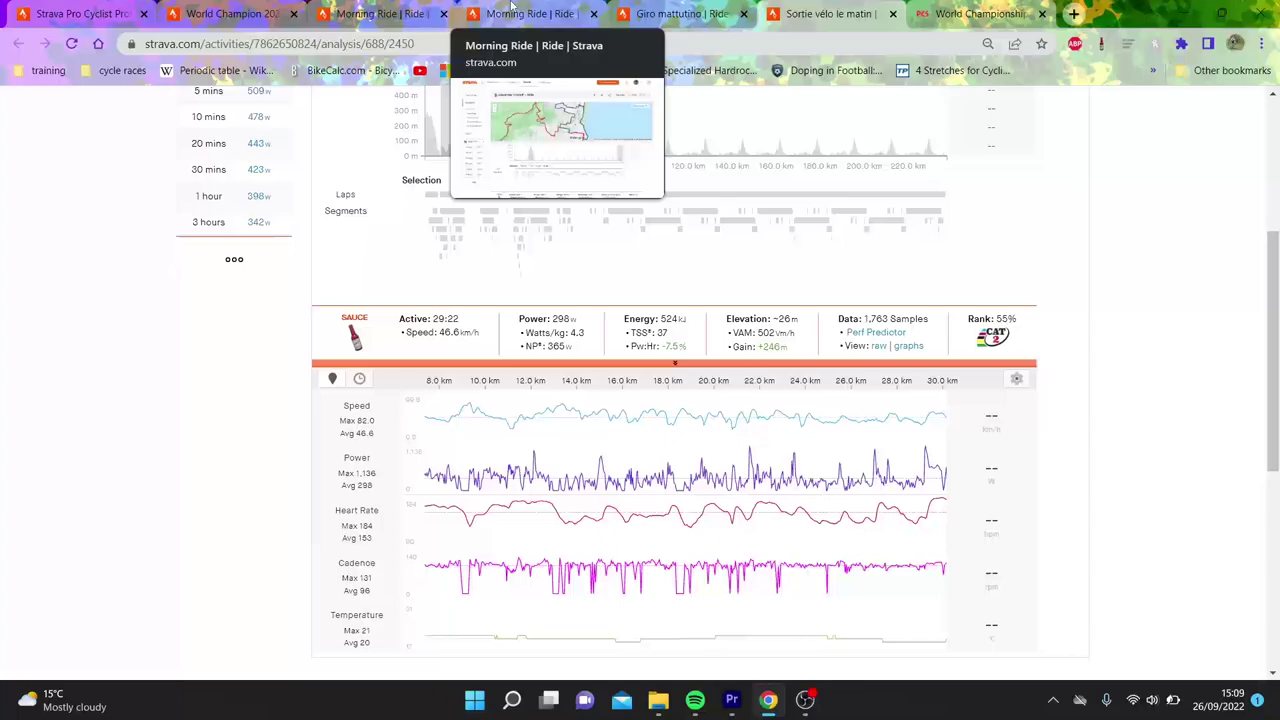
On the first Morning Ride, limit to Lap 2 and select a 20.0 km stretch (242 W, 47.9 km/h).
left_click(395, 14)
scroll(869, 292, "down", 3)
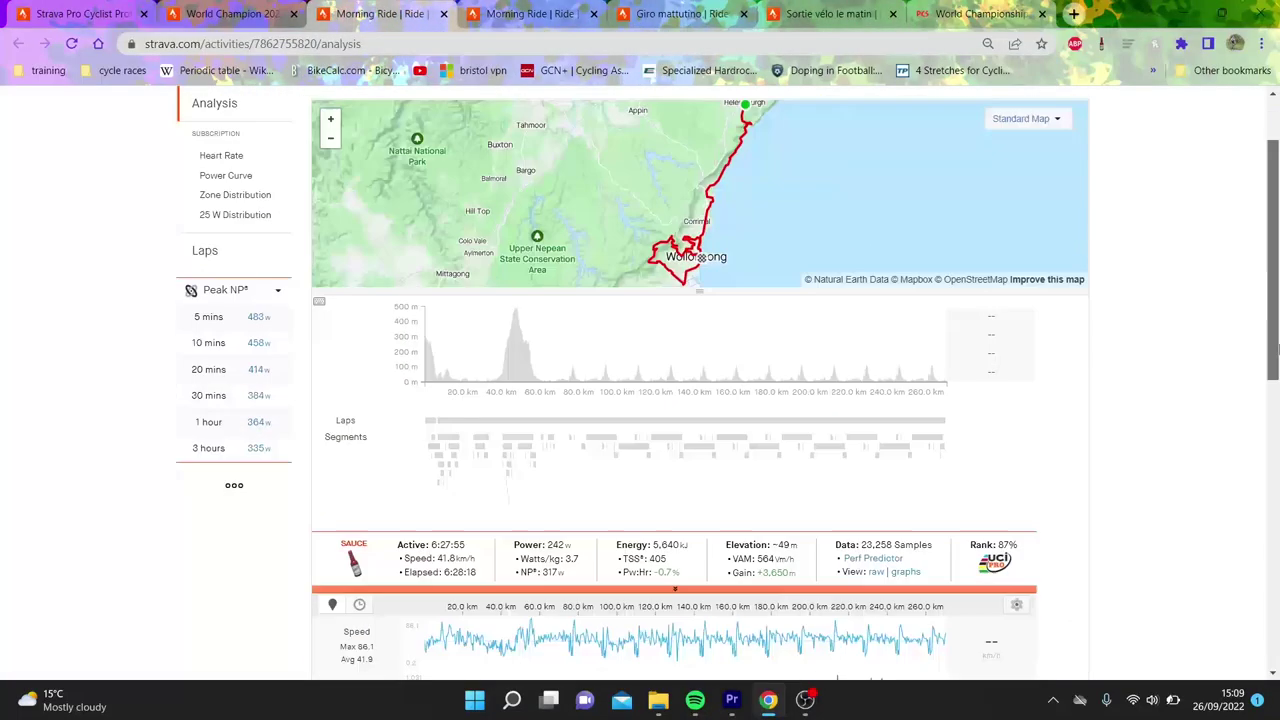
left_click(491, 204)
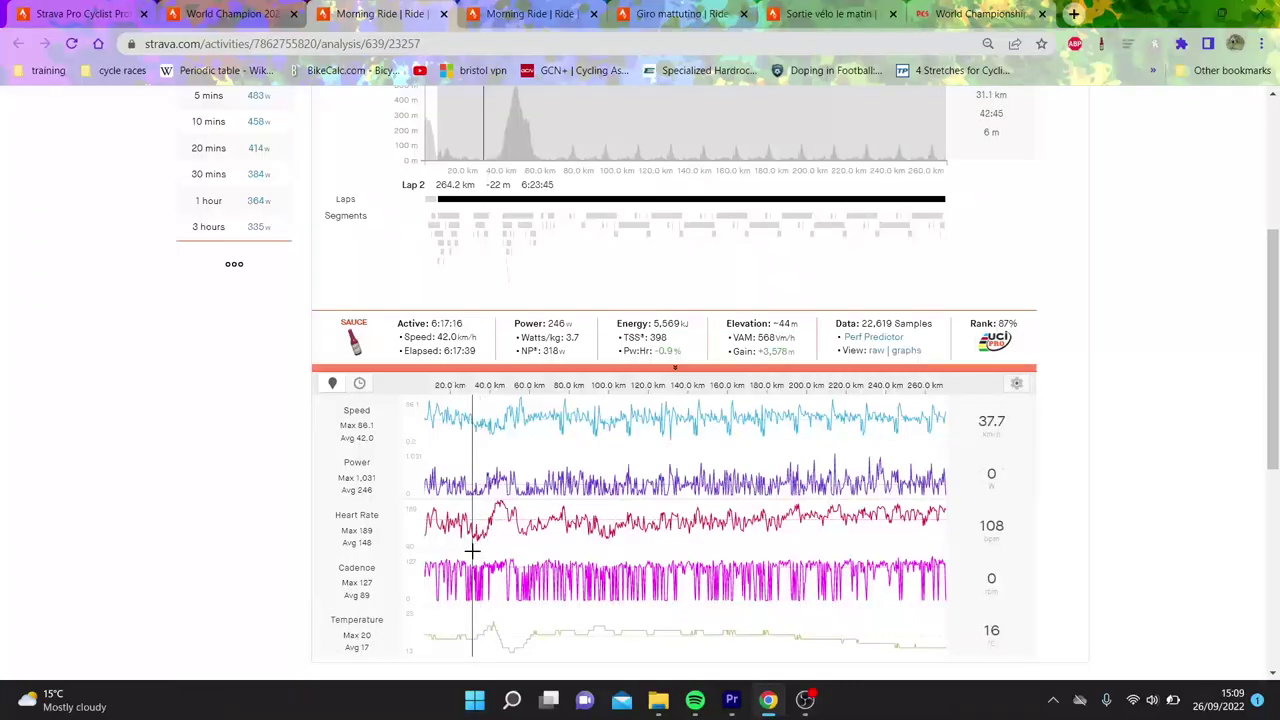
left_click_drag(492, 552, 286, 534)
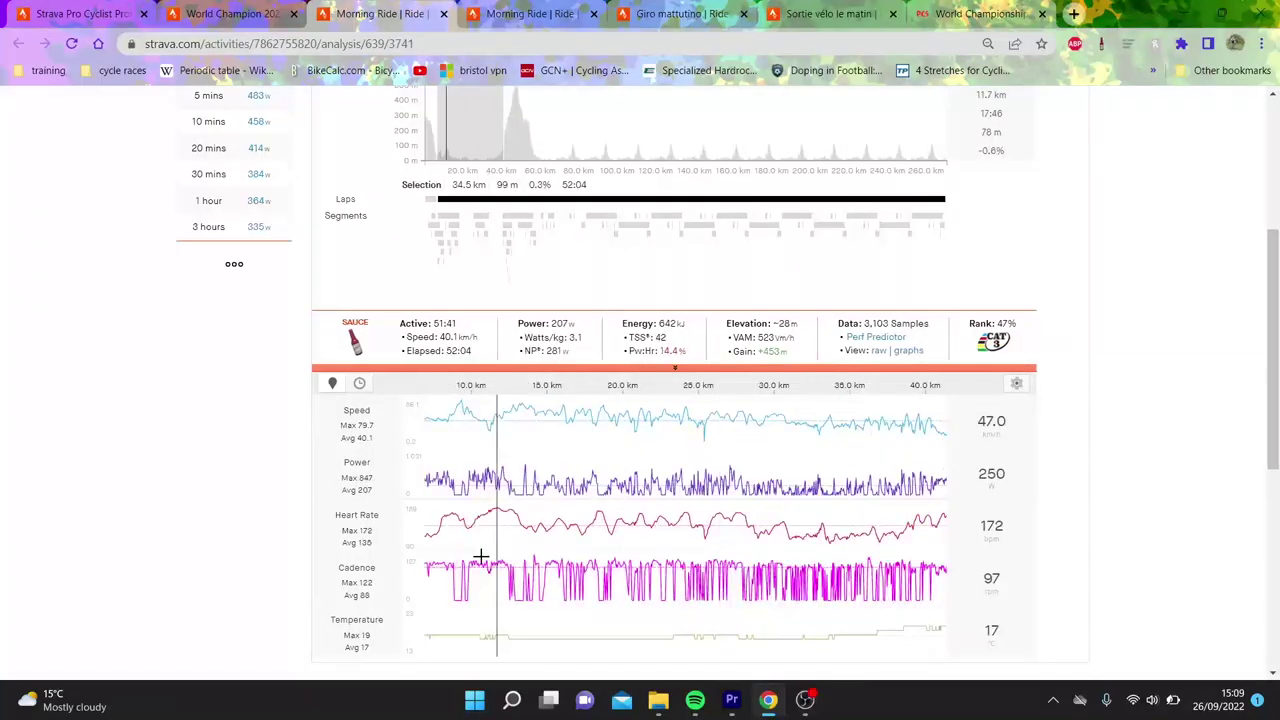
left_click_drag(443, 548, 749, 550)
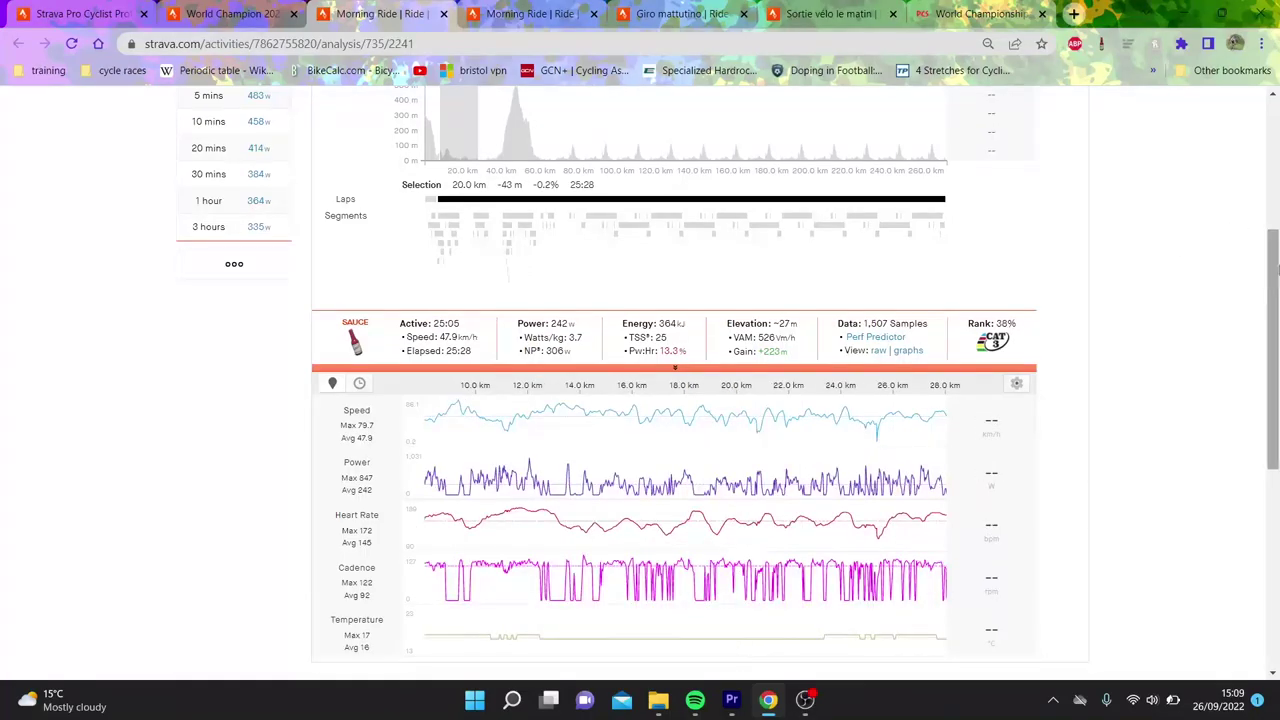
left_click_drag(1275, 268, 1275, 264)
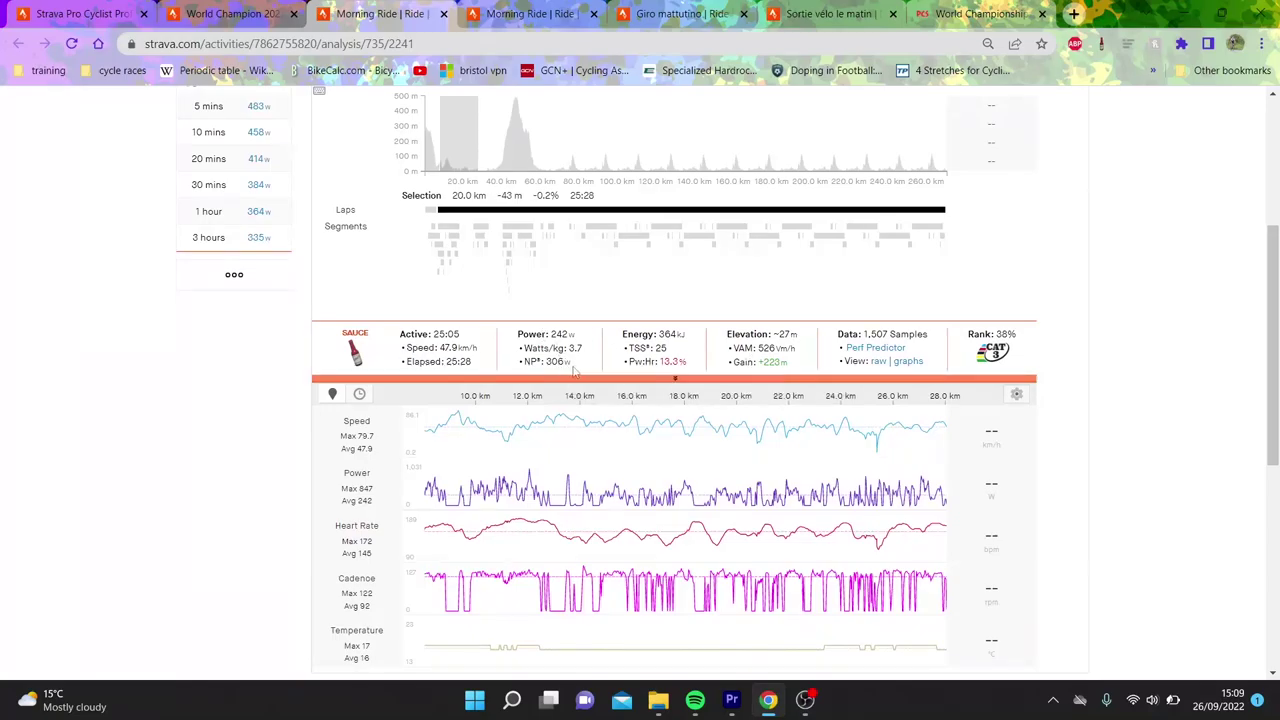
scroll(1250, 175, "up", 2)
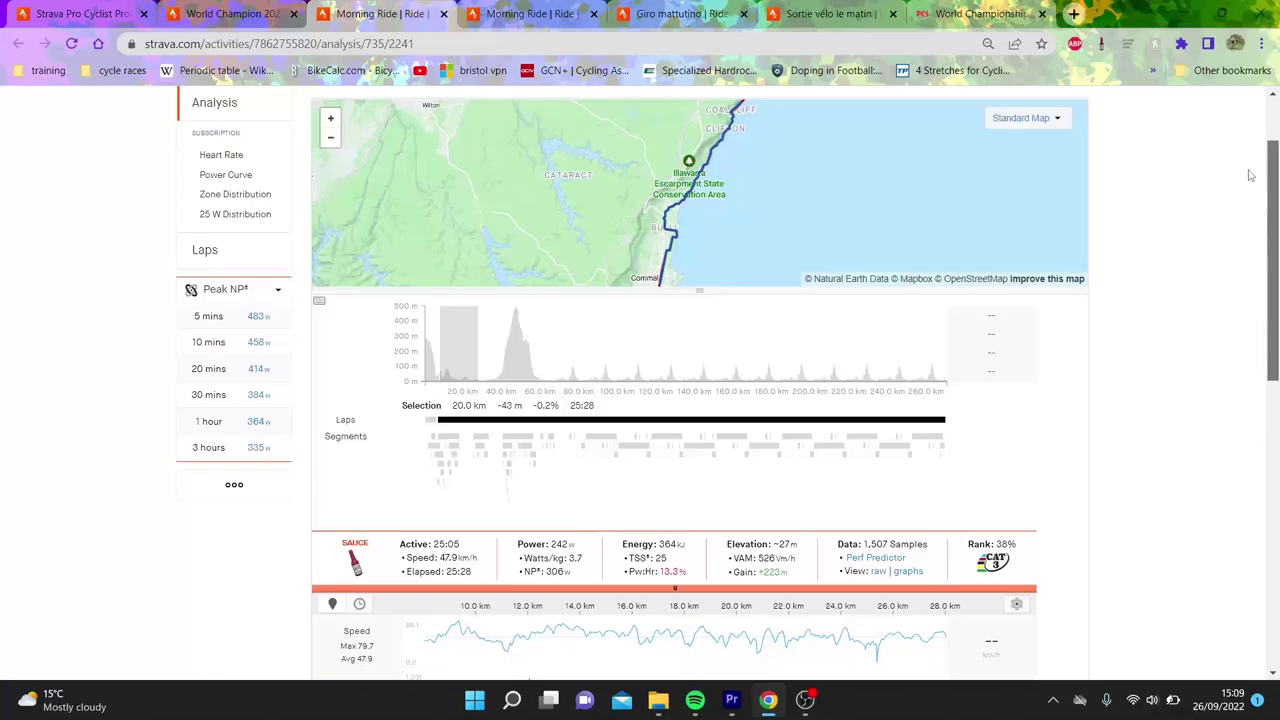
scroll(1250, 175, "up", 1)
Reopen the ride's Analysis, limit it to Lap 2, and try 21.9 km and 15.9 km selections before clearing.
left_click(283, 183)
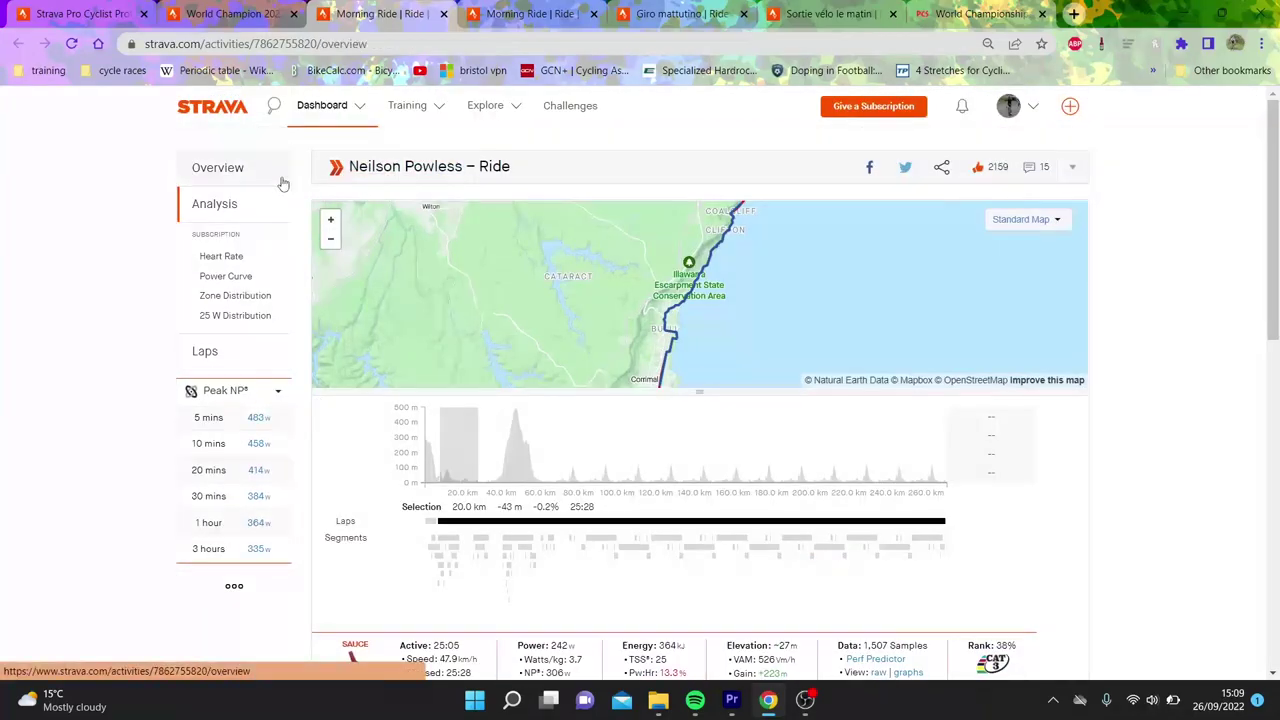
left_click(260, 209)
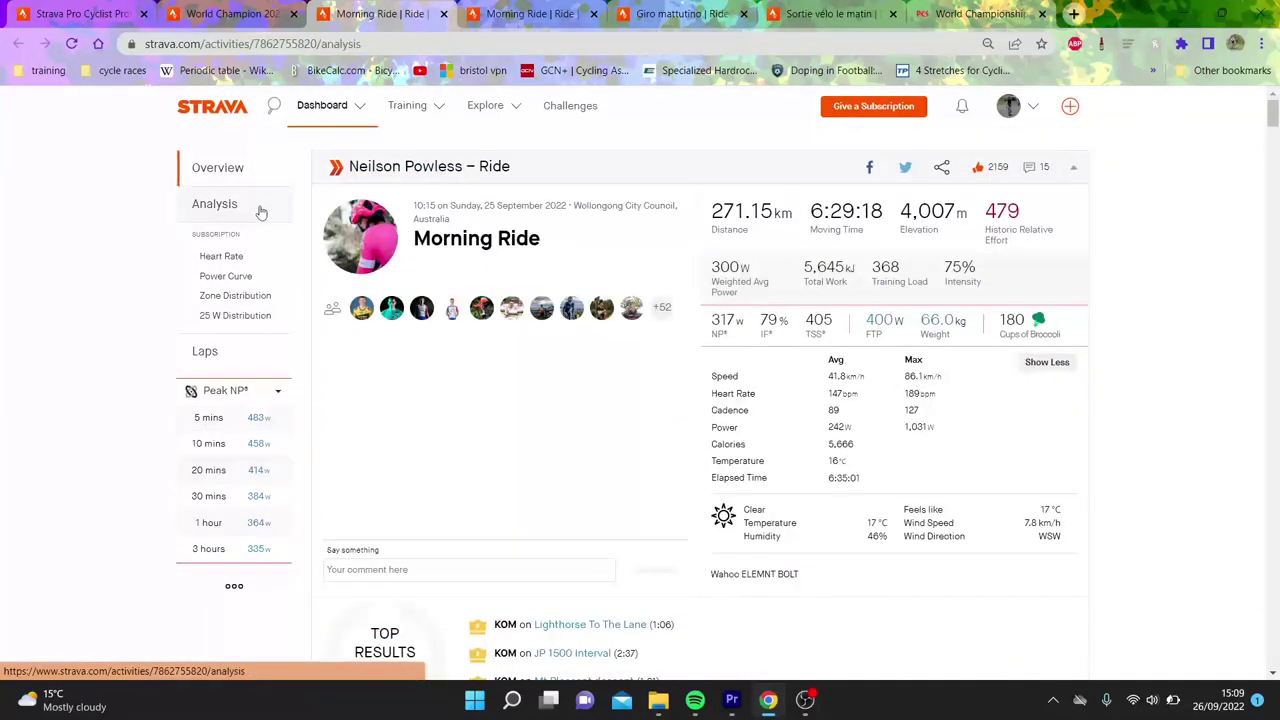
scroll(745, 364, "down", 3)
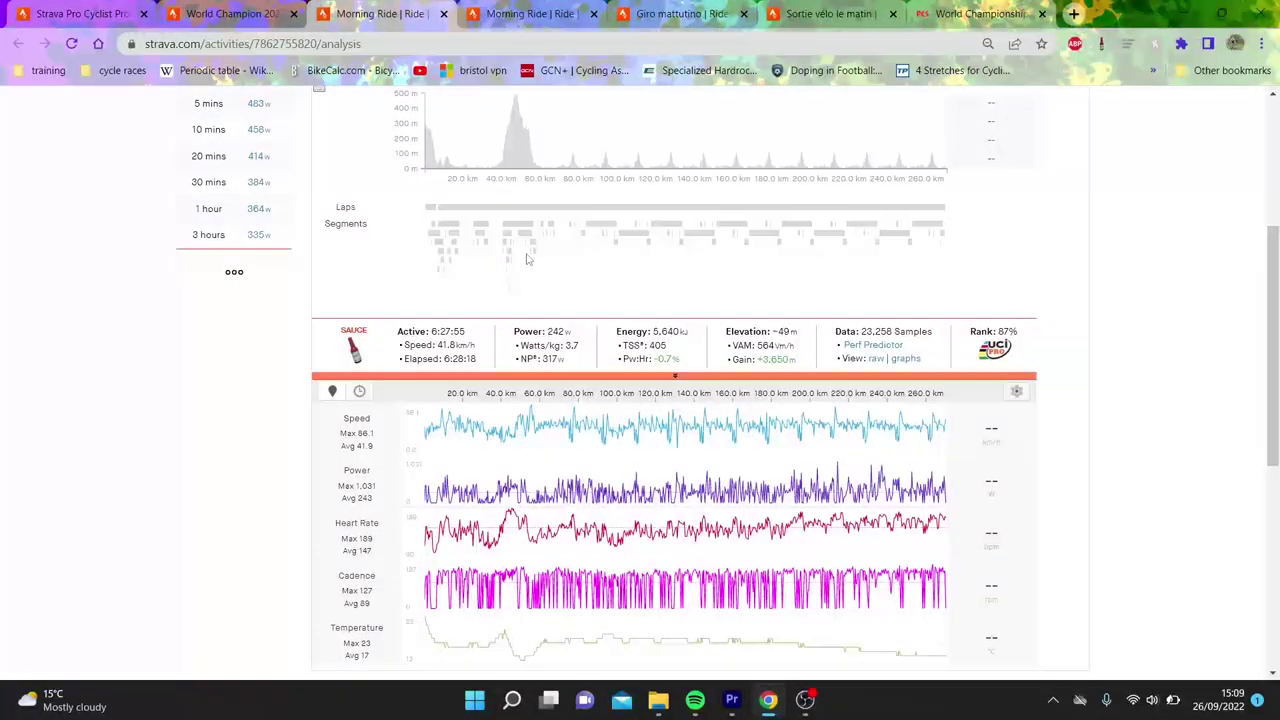
left_click(478, 215)
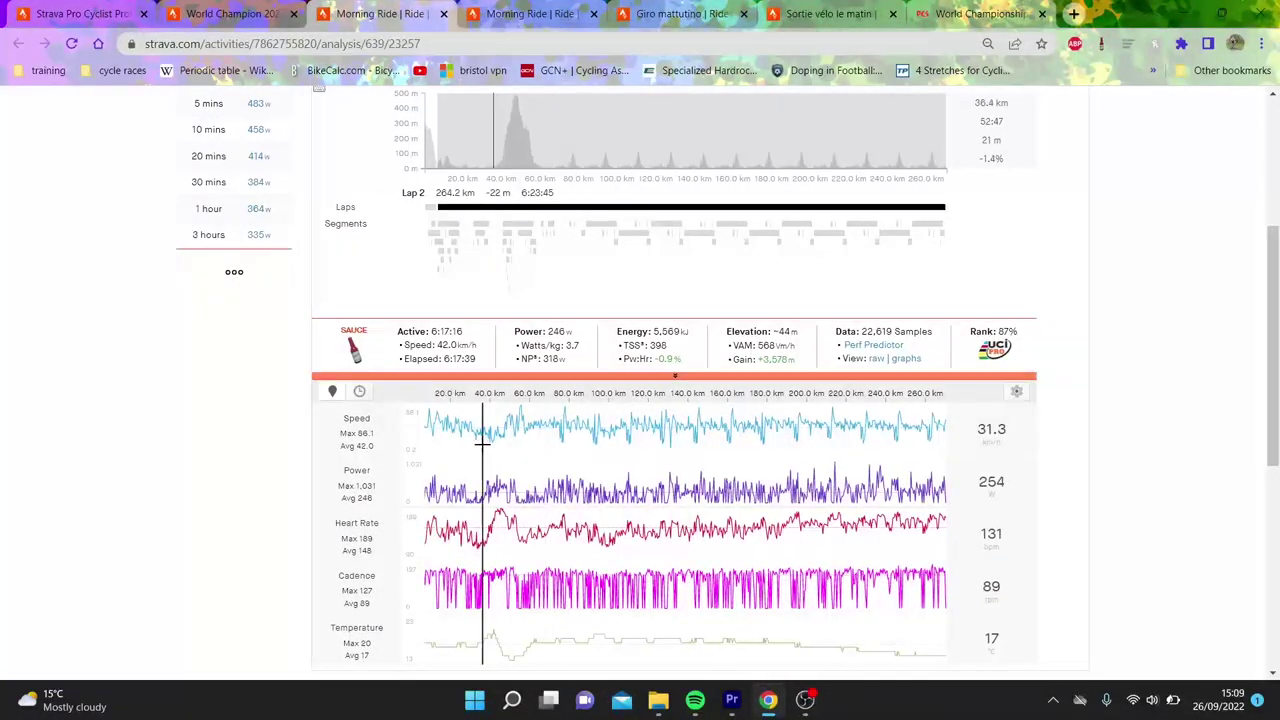
left_click_drag(469, 437, 930, 420)
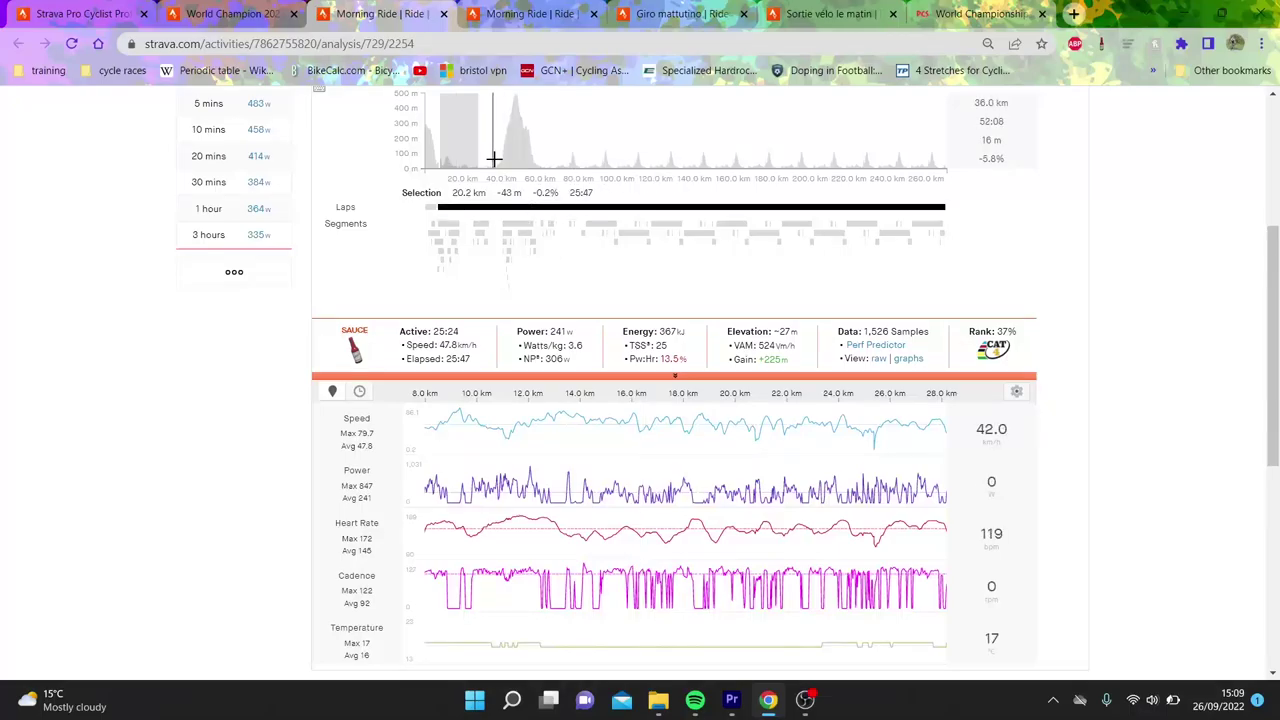
left_click_drag(498, 157, 467, 140)
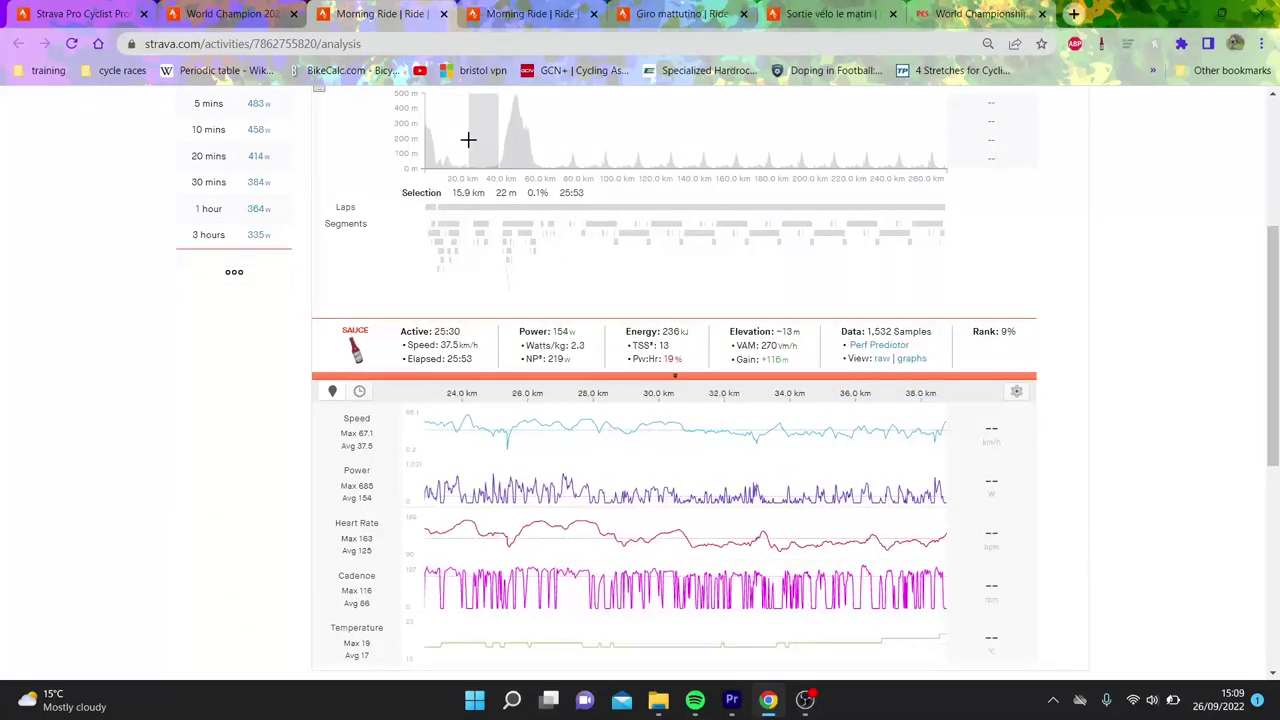
left_click(477, 194)
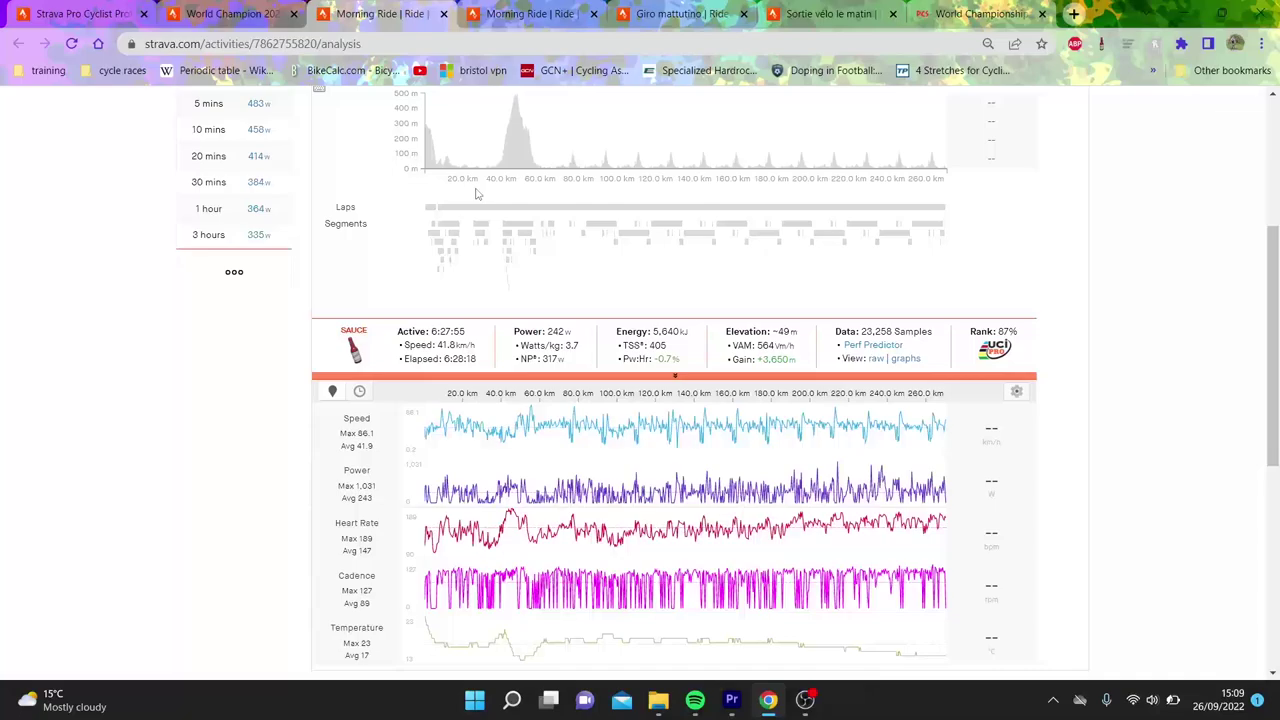
Select the 8.0 km stretch around 31–39 km: 14:57, 120 W, 32.5 km/h.
left_click_drag(481, 140, 540, 142)
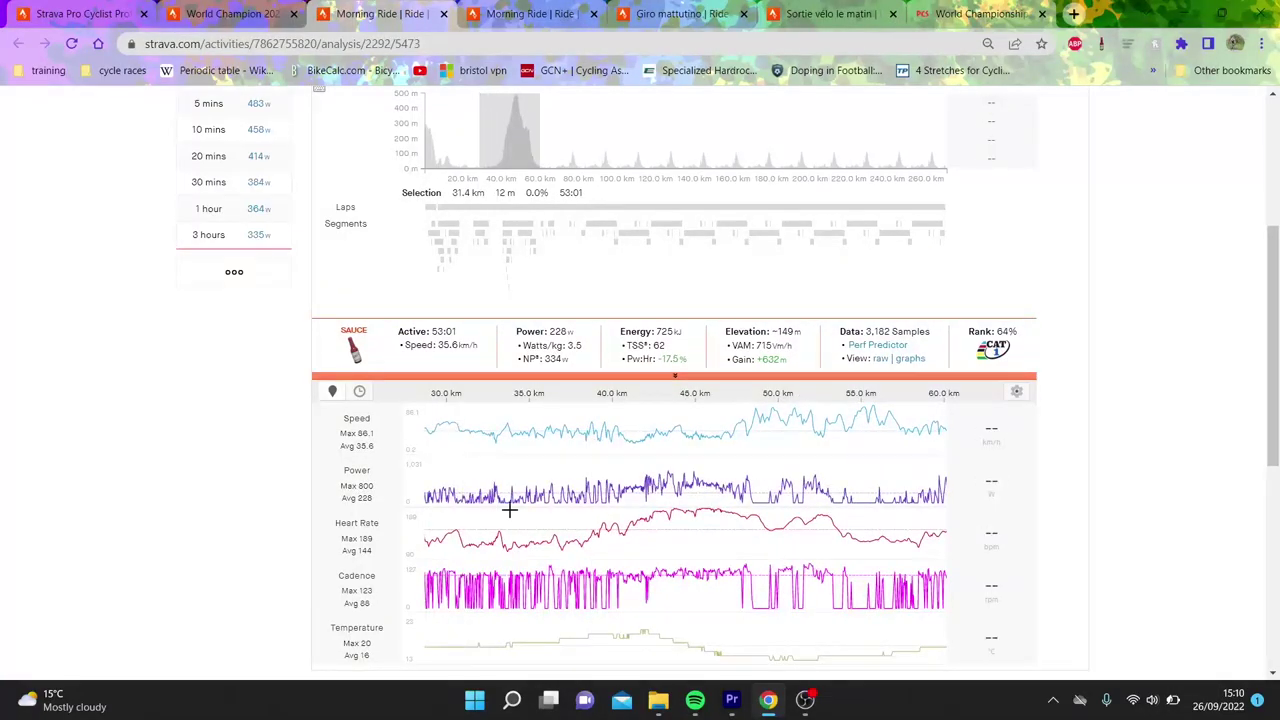
left_click_drag(458, 511, 594, 506)
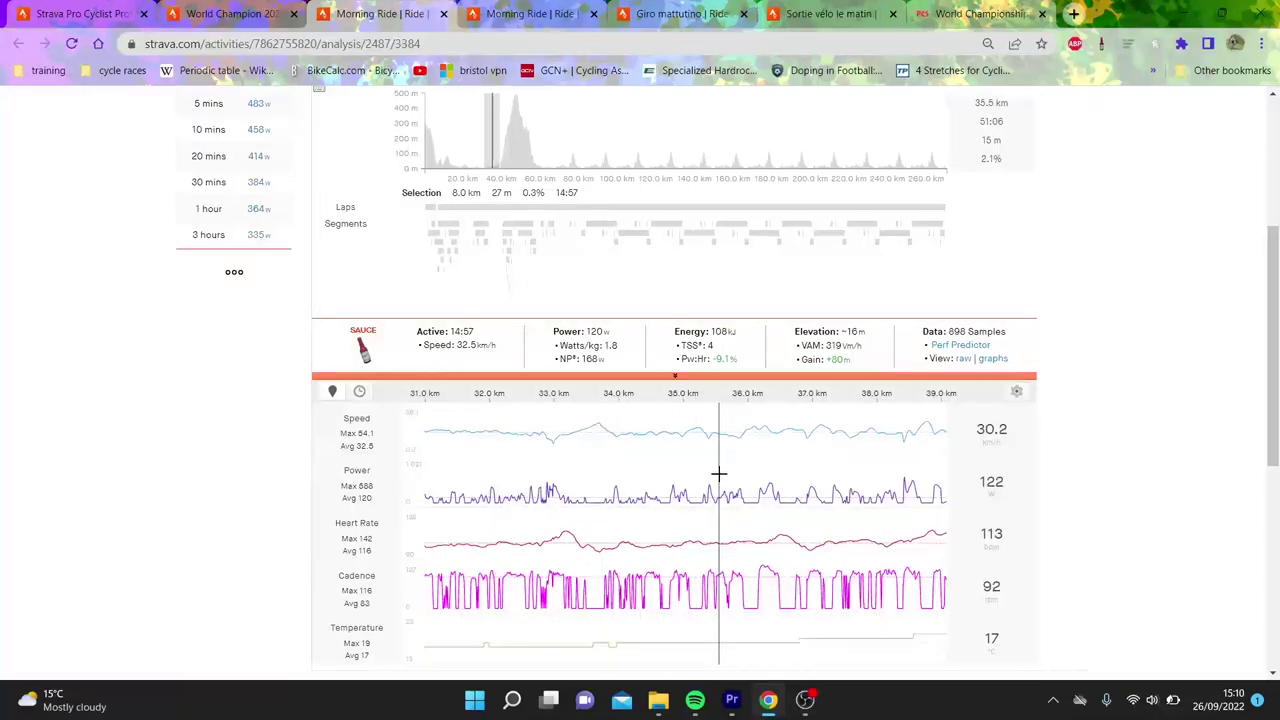
scroll(1252, 300, "up", 5)
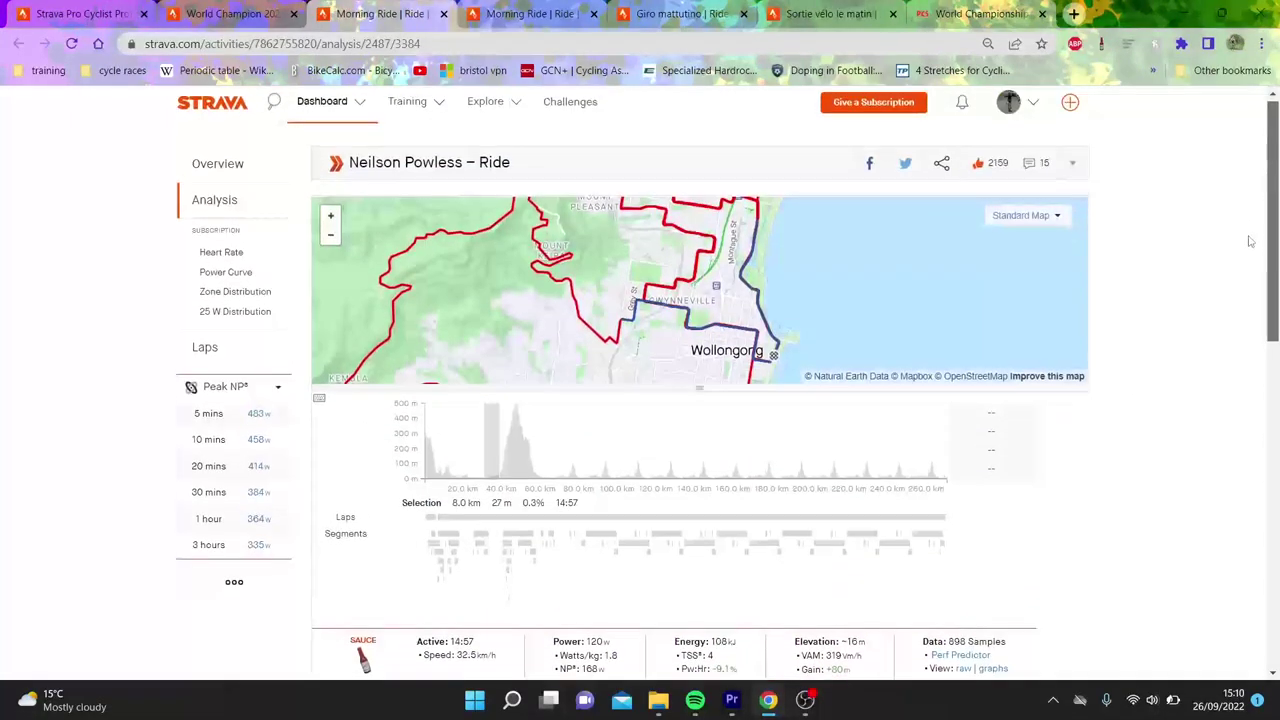
scroll(1249, 315, "down", 3)
scroll(1252, 330, "down", 2)
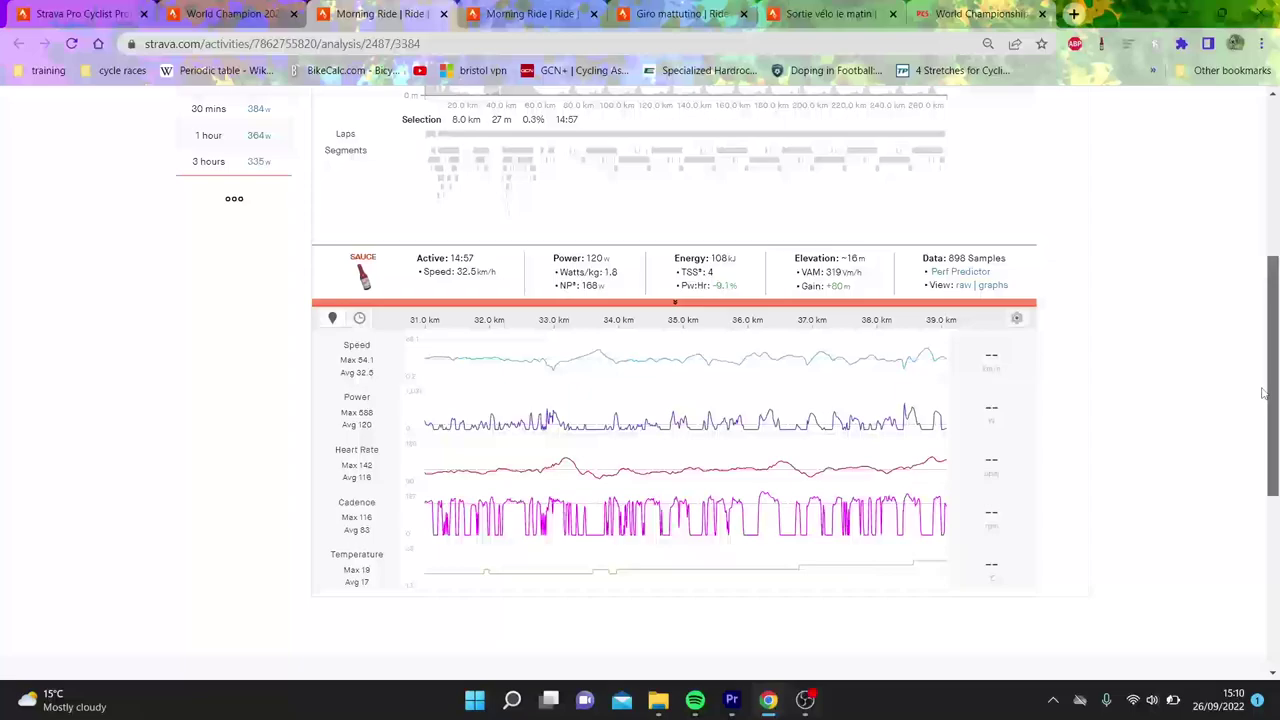
scroll(1263, 370, "up", 1)
left_click_drag(1266, 368, 1268, 270)
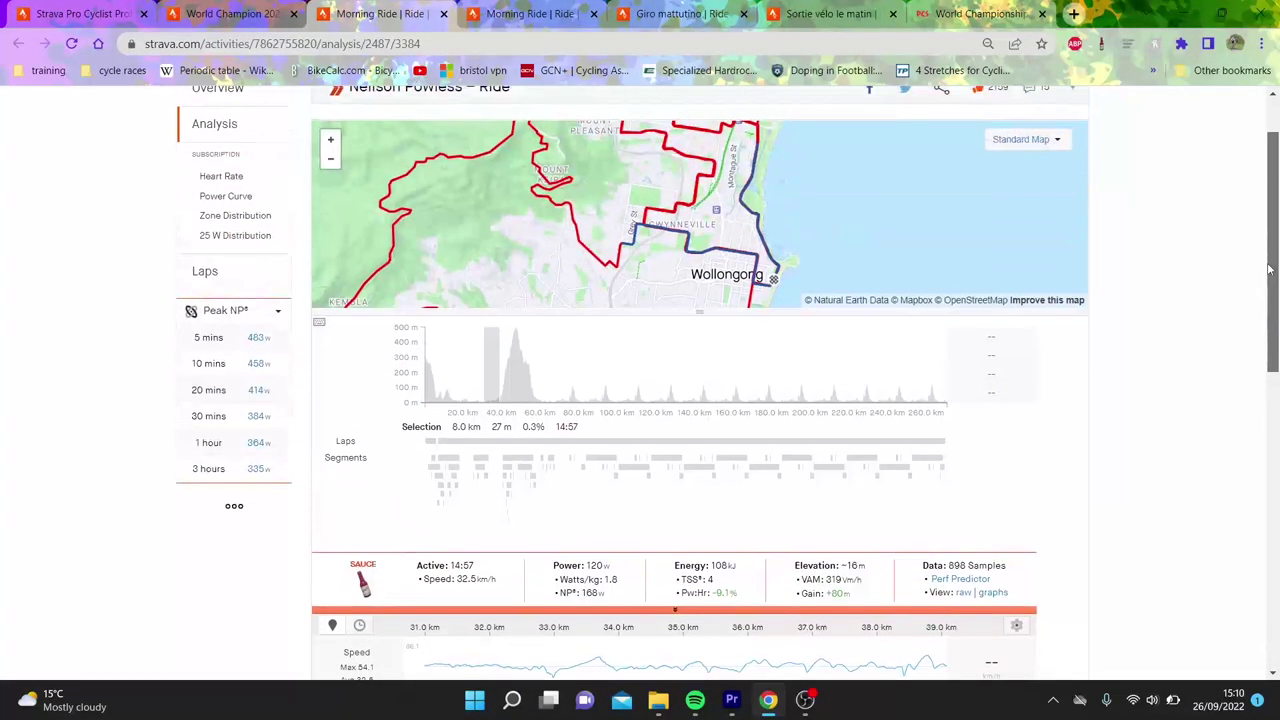
Cycle through the activity tabs back to 'Sortie vélo le matin' and clear its selection.
left_click(247, 7)
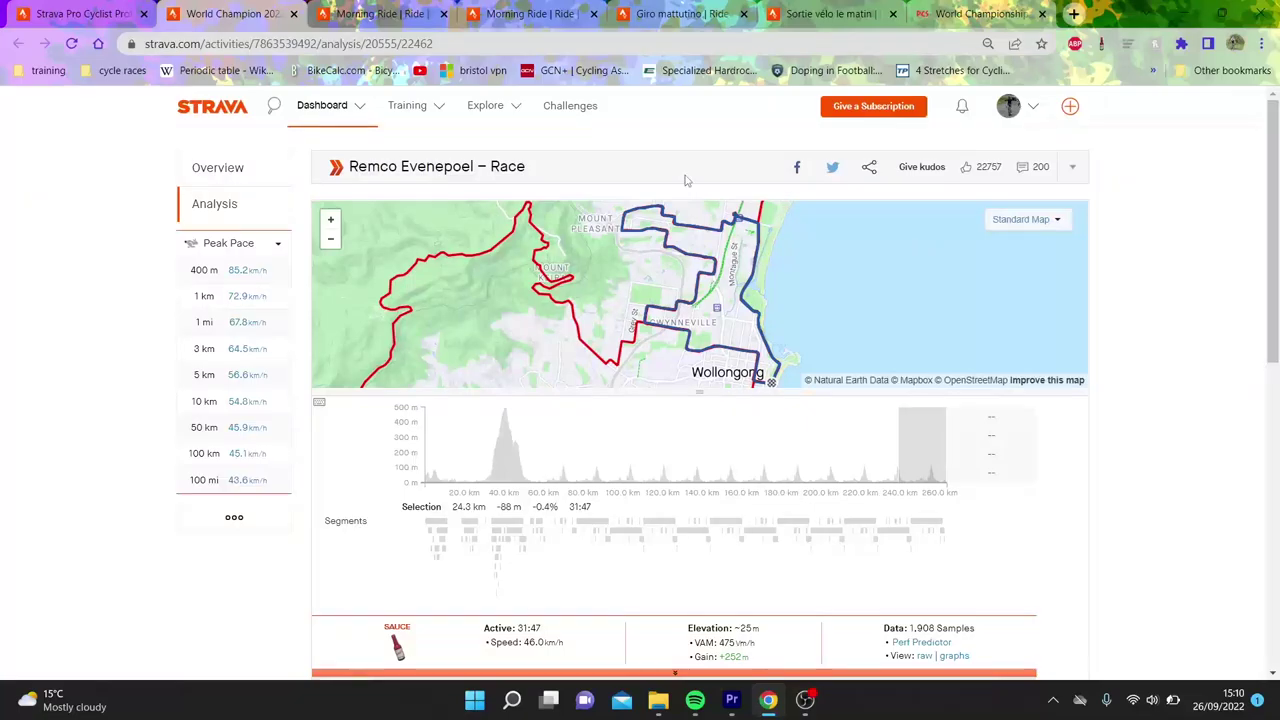
left_click(400, 13)
left_click(512, 8)
left_click(690, 8)
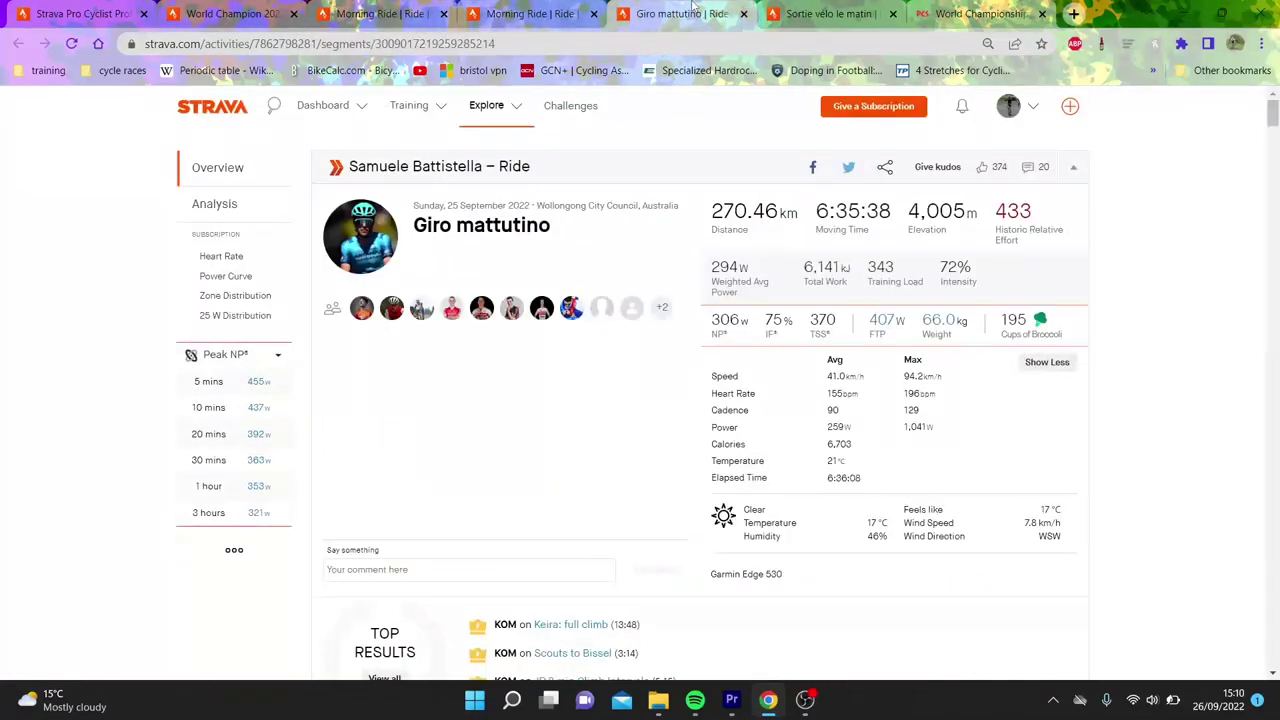
left_click(850, 20)
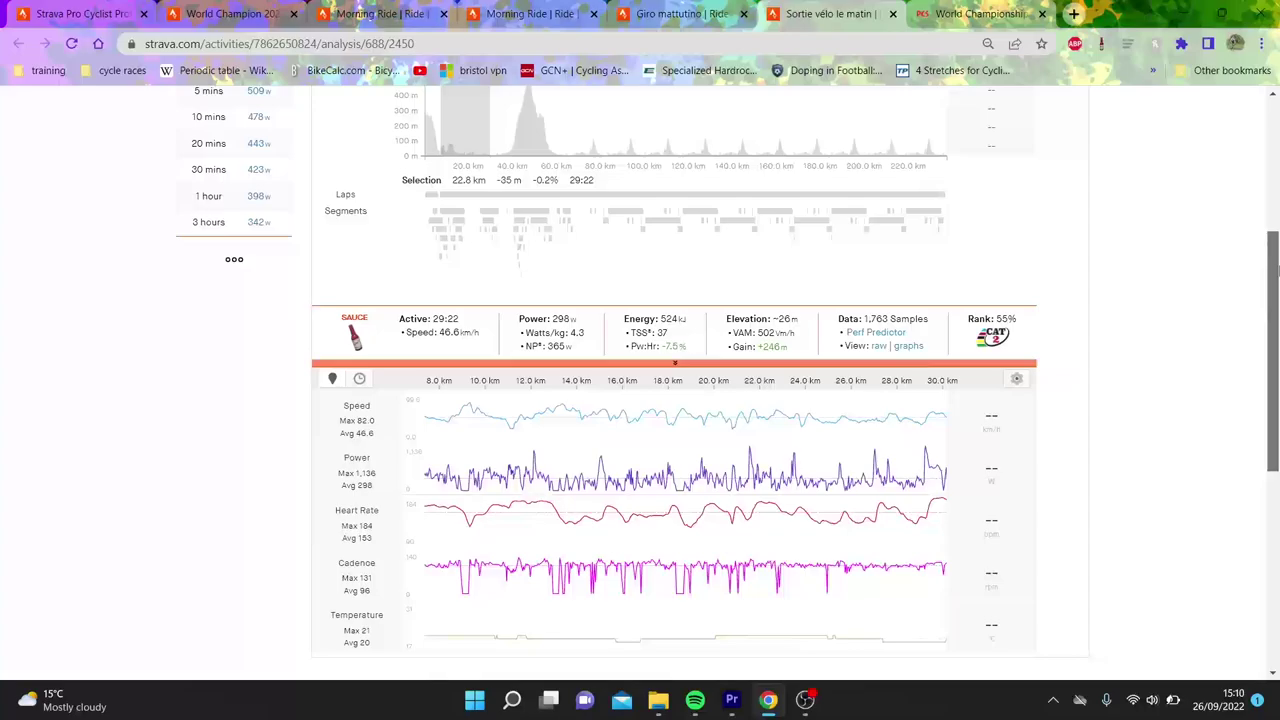
scroll(1276, 340, "down", 1)
scroll(1276, 340, "up", 3)
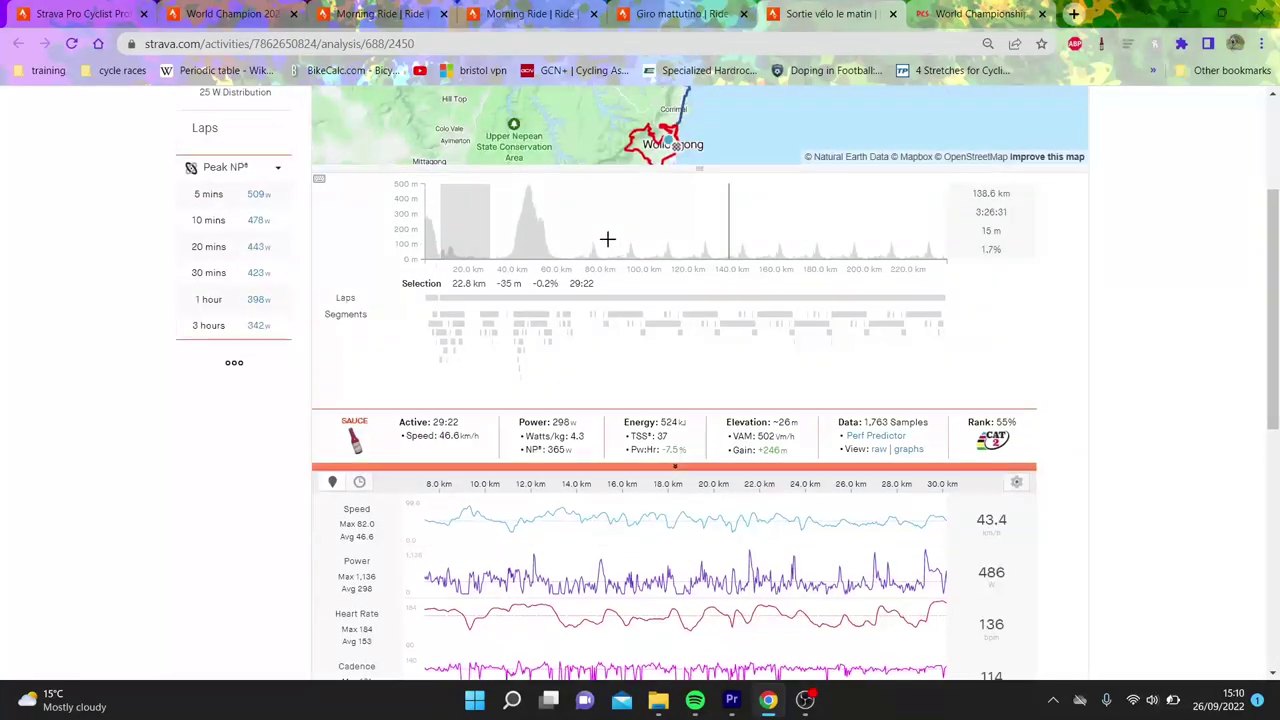
left_click(516, 240)
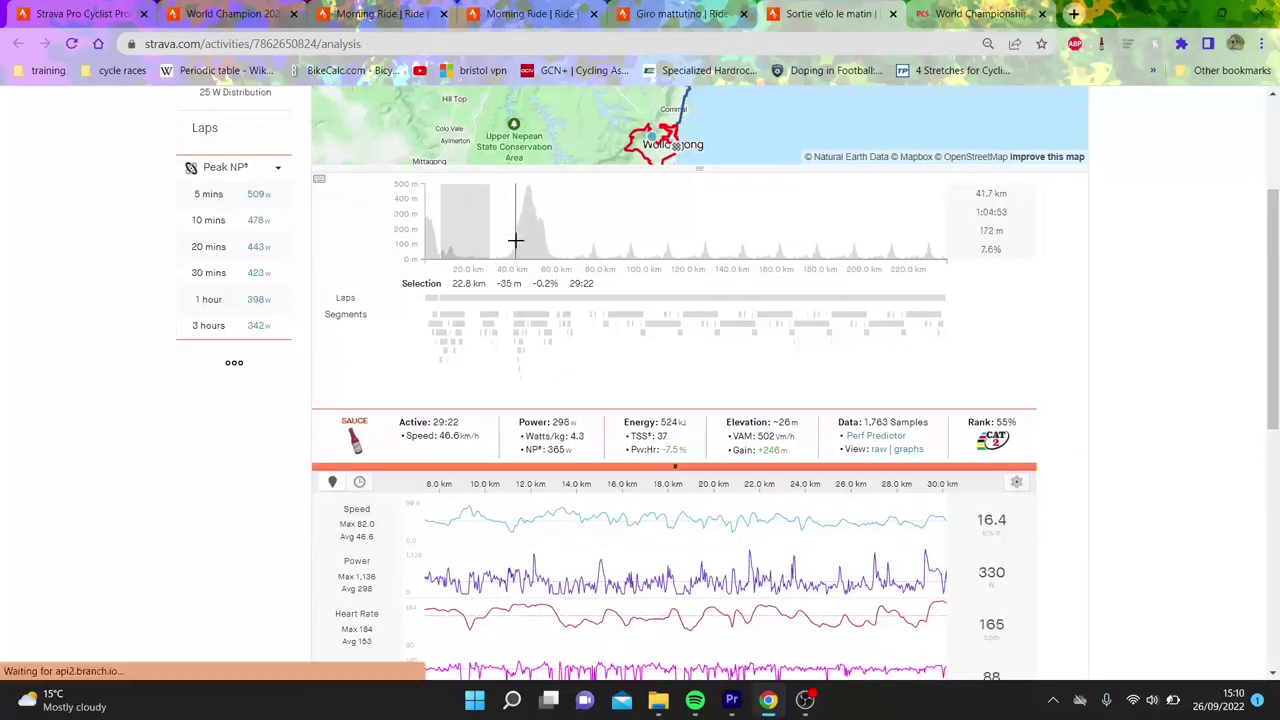
Select the Keira: full climb segment and zoom the charts to about 40–48 km.
left_click(517, 327)
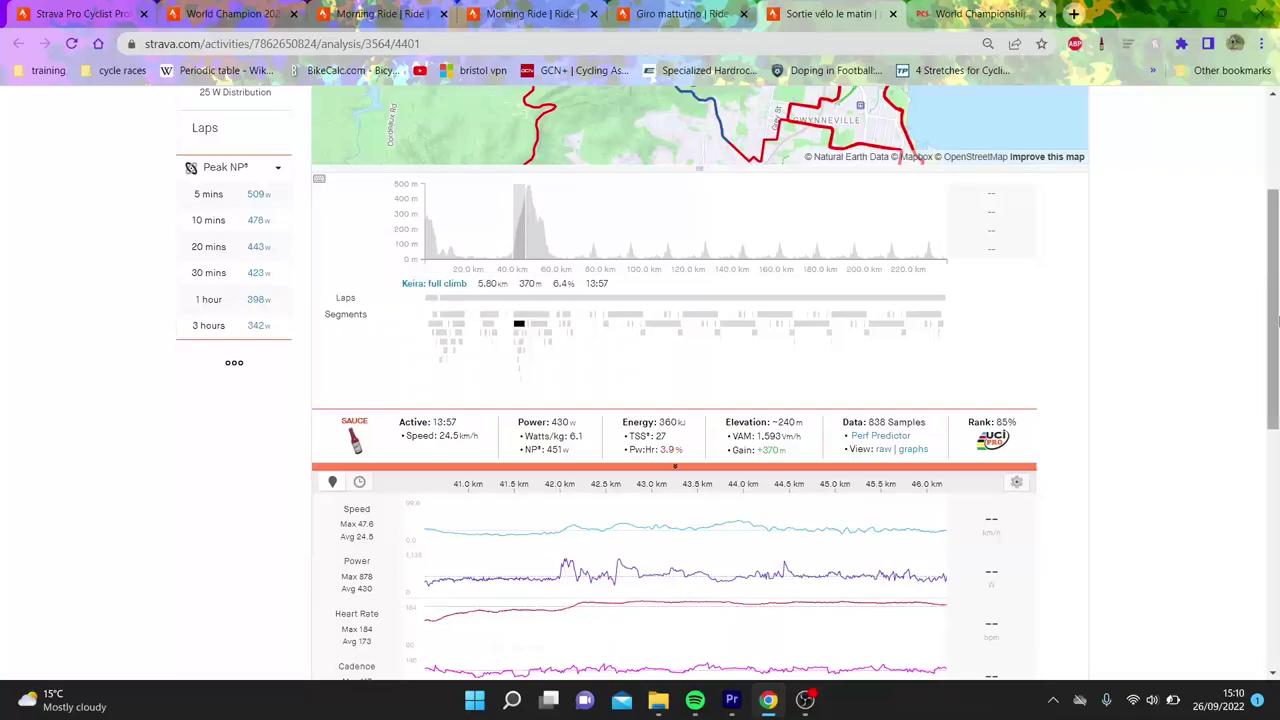
scroll(917, 455, "down", 2)
left_click_drag(560, 500, 410, 478)
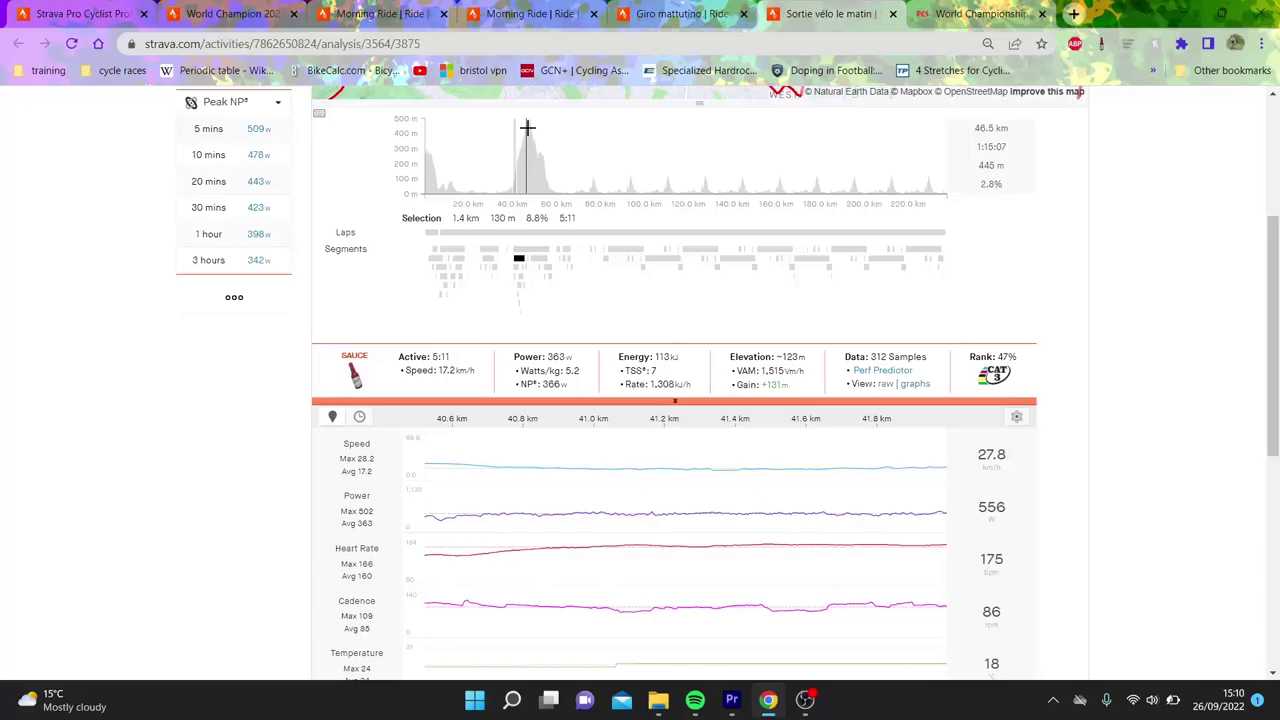
left_click_drag(527, 127, 492, 125)
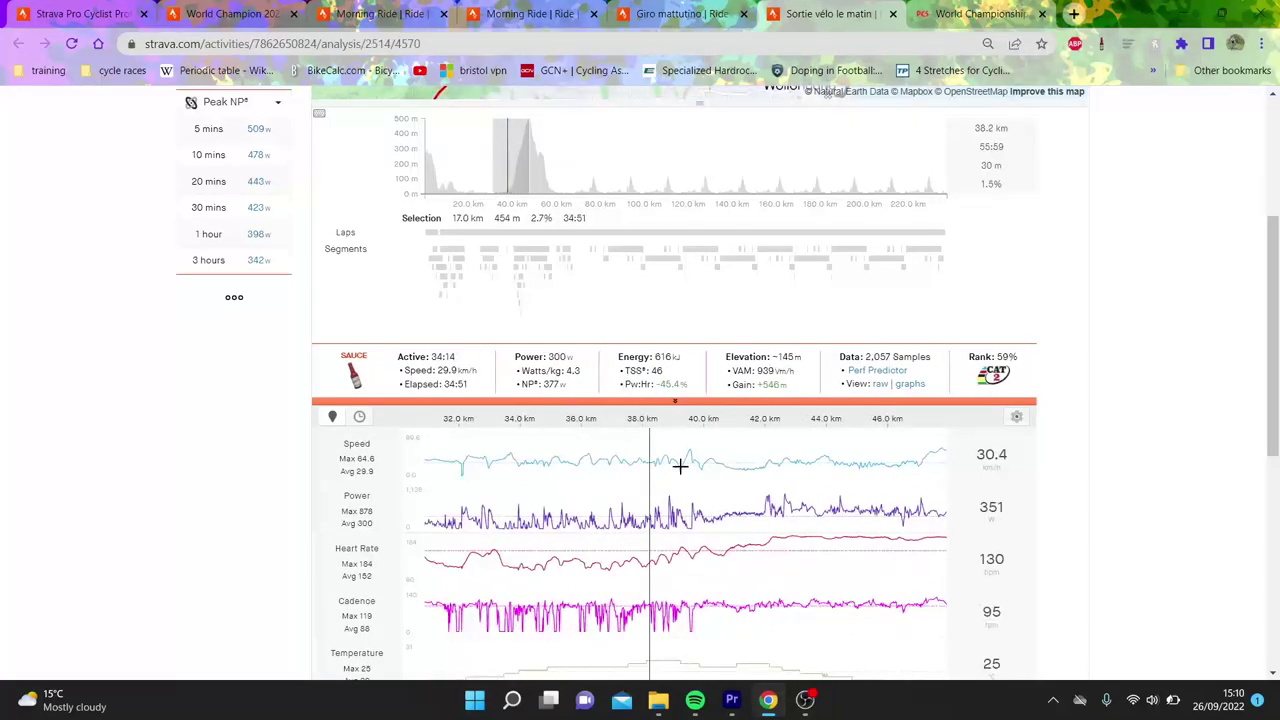
left_click_drag(699, 470, 762, 477)
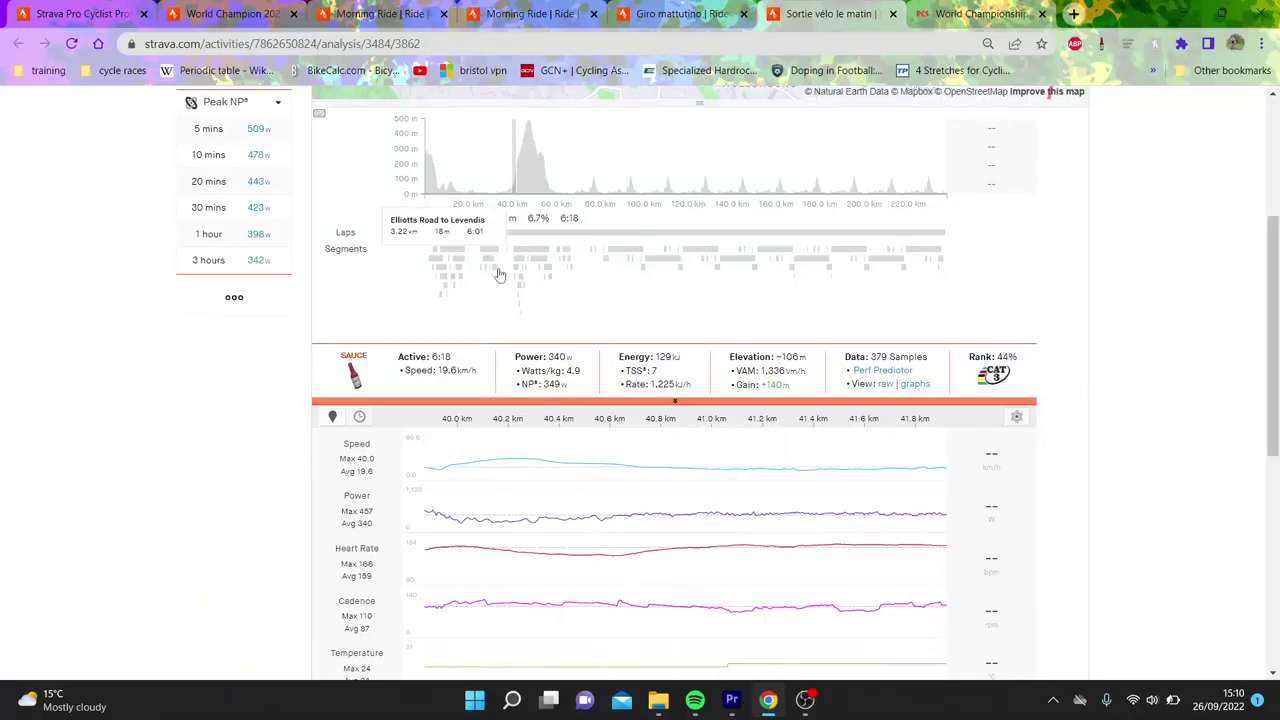
left_click_drag(512, 177, 549, 176)
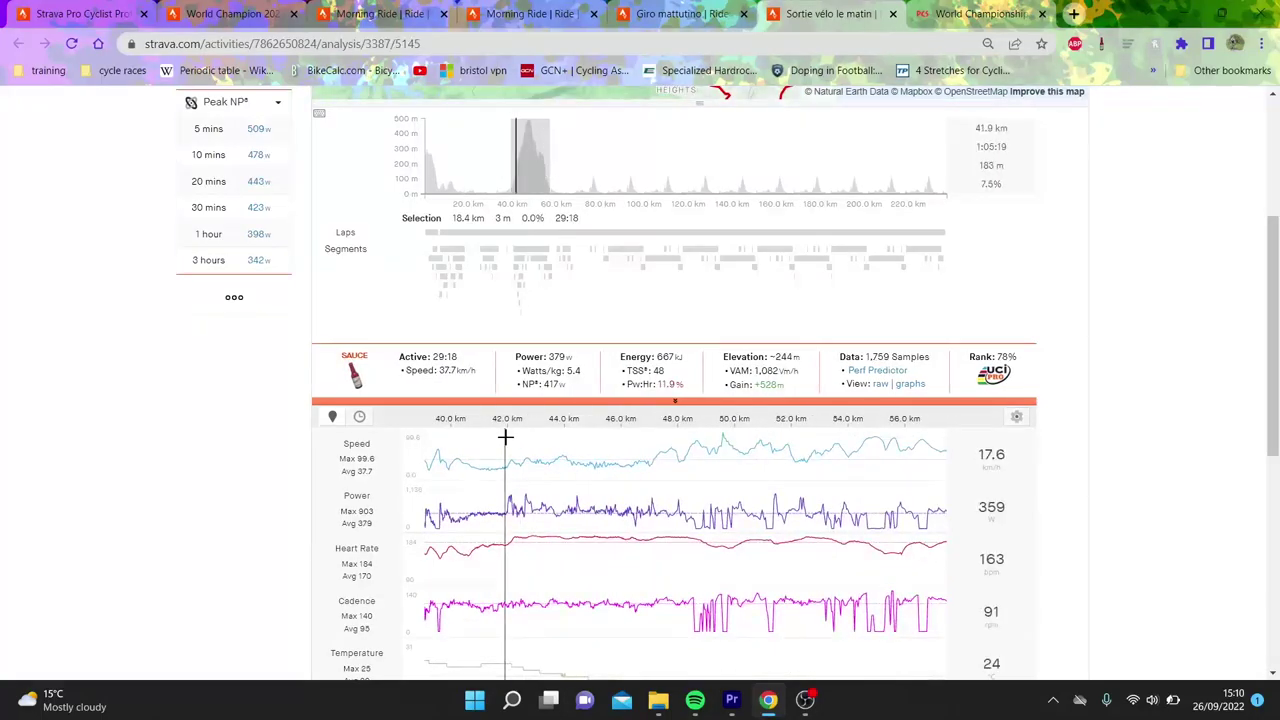
left_click_drag(505, 437, 686, 443)
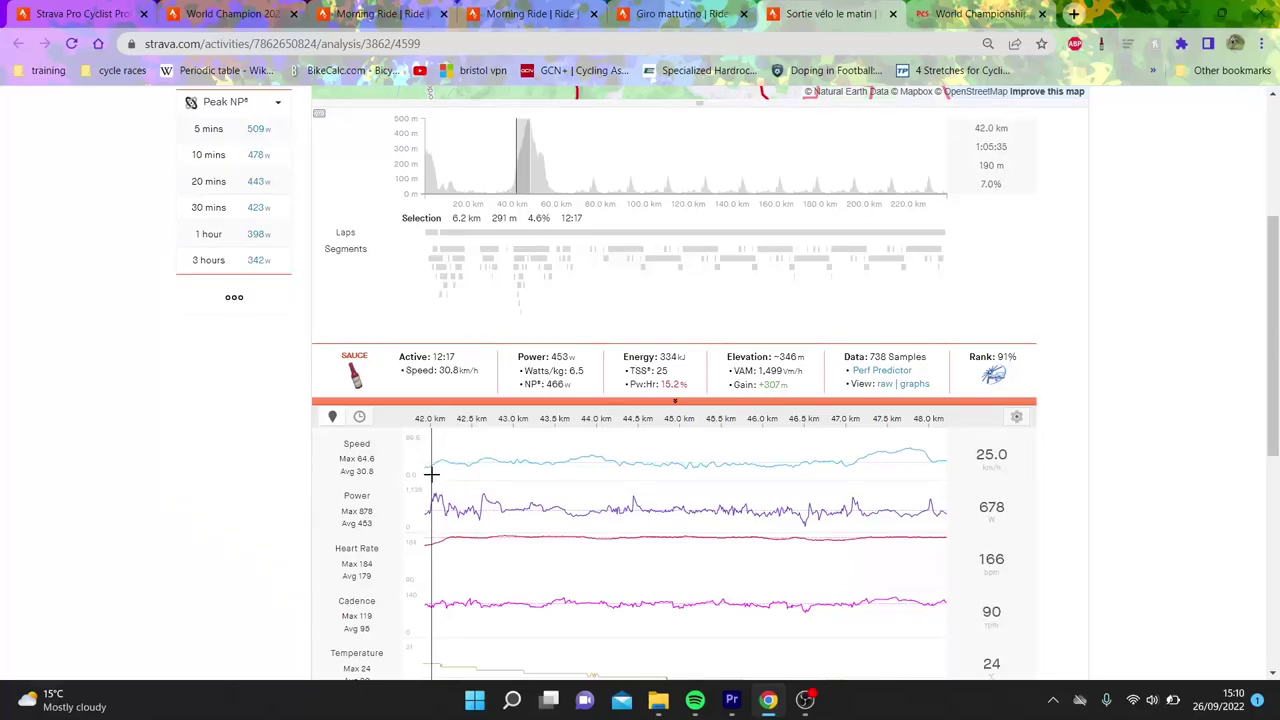
Zoom into 44.4–47.0 km and 44.6–45.6 km, then reselect Keira: full climb (430 W, 24.5 km/h).
left_click_drag(430, 474, 1120, 491)
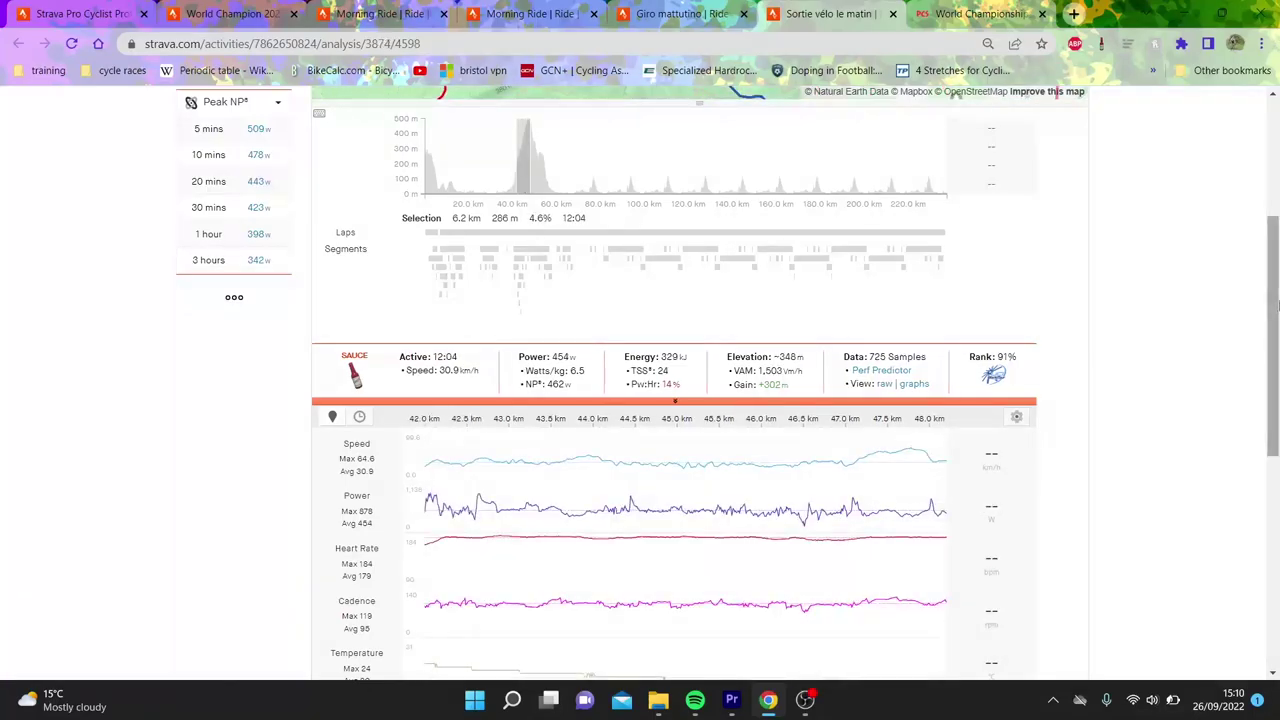
mouse_move(1277, 305)
left_mouse_down()
mouse_move(1277, 251)
mouse_move(1277, 296)
left_mouse_up()
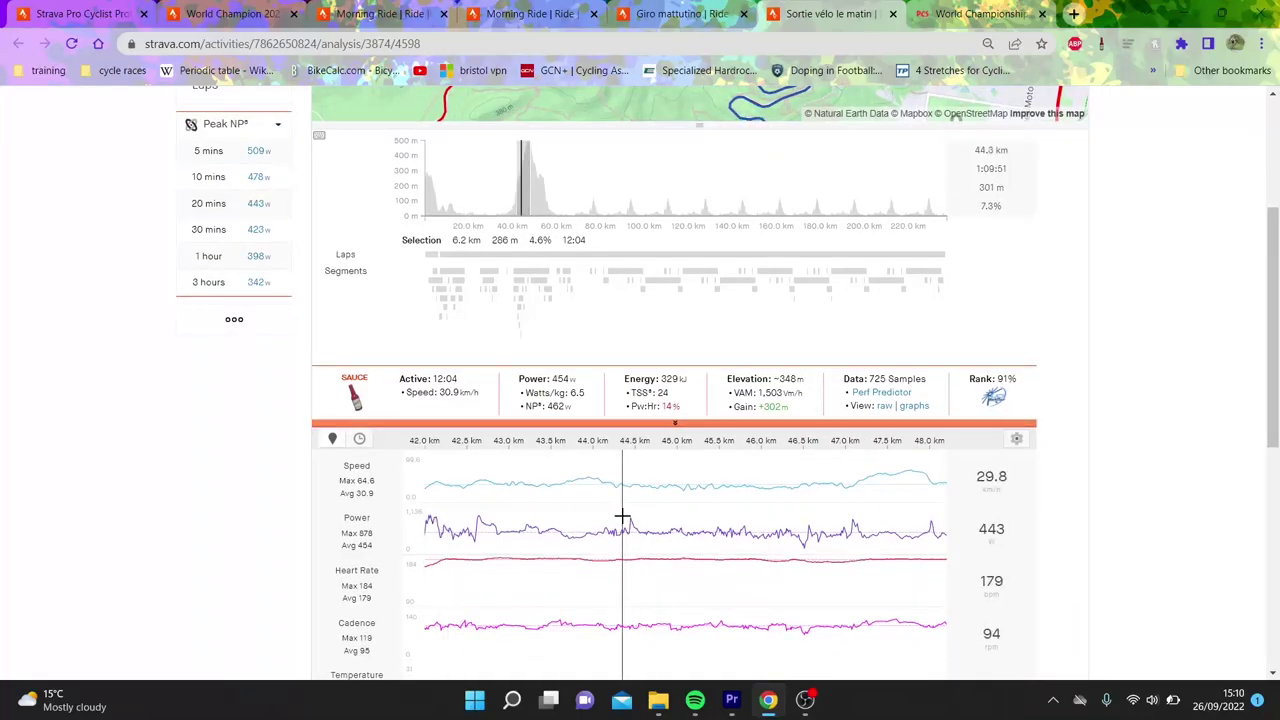
left_click_drag(620, 516, 848, 543)
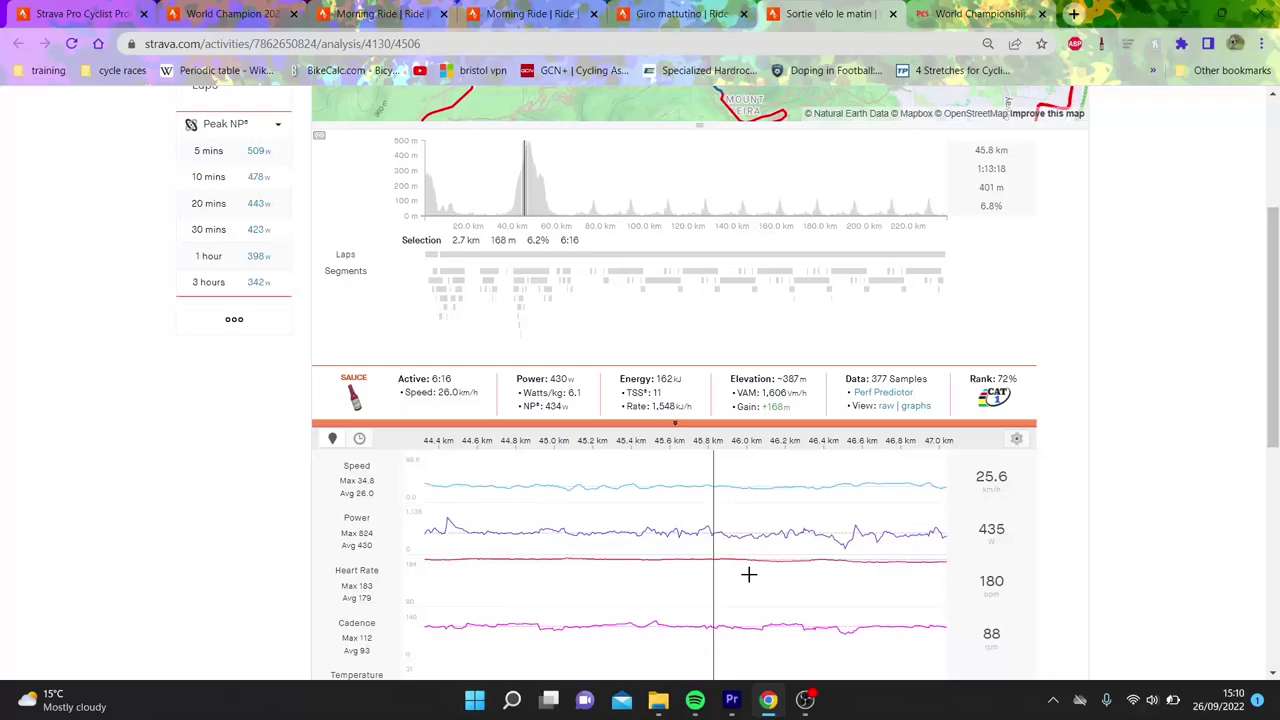
left_click_drag(644, 571, 467, 551)
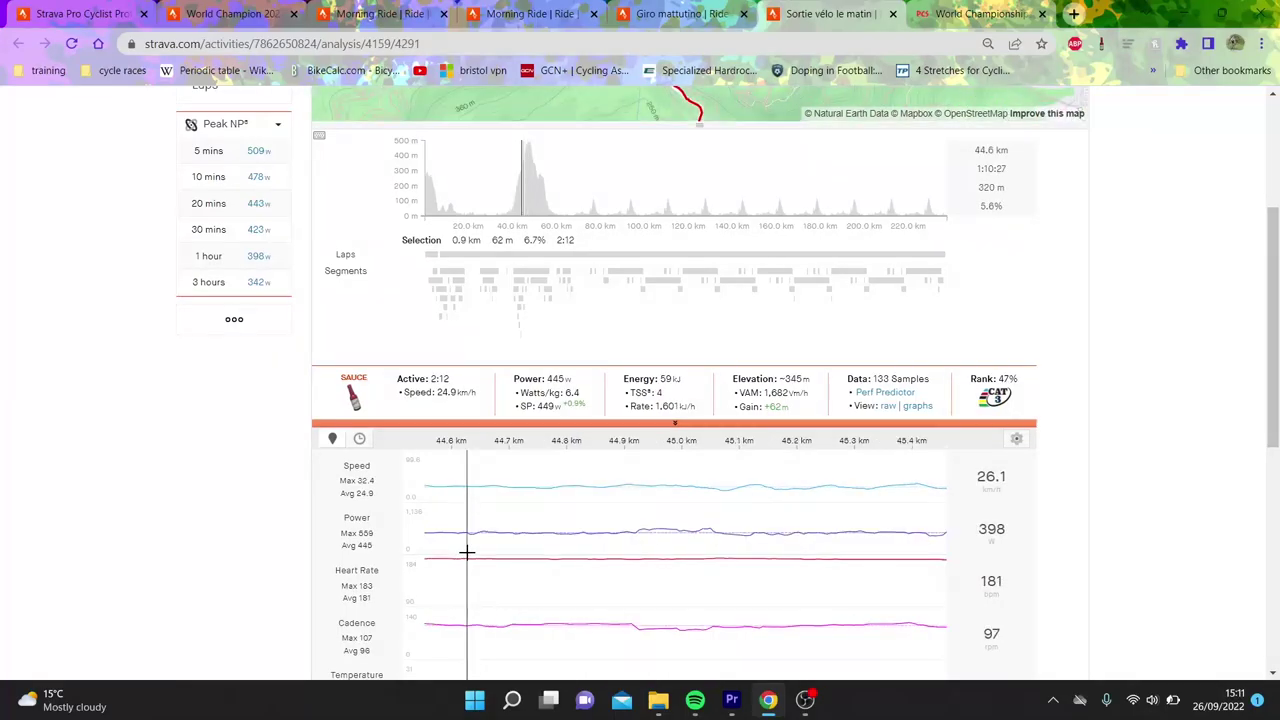
left_click(519, 283)
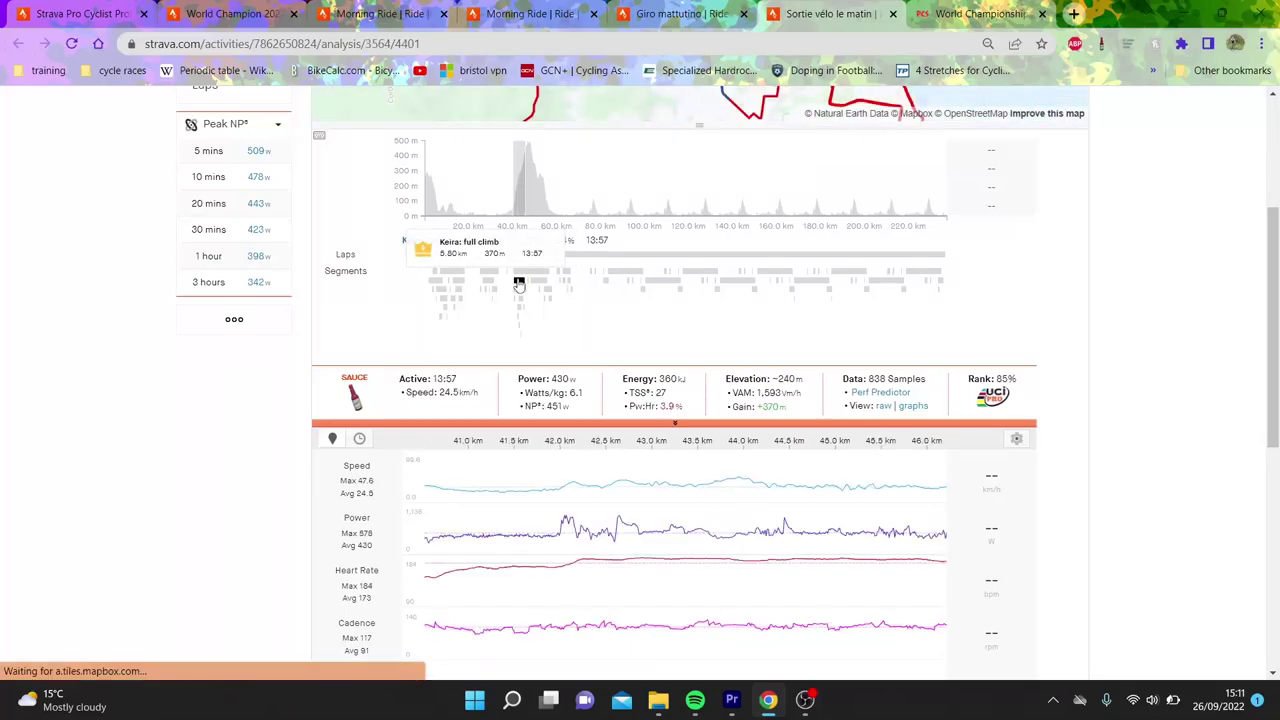
Switch to another rider's ride and select its Keira climb segment.
left_click(365, 10)
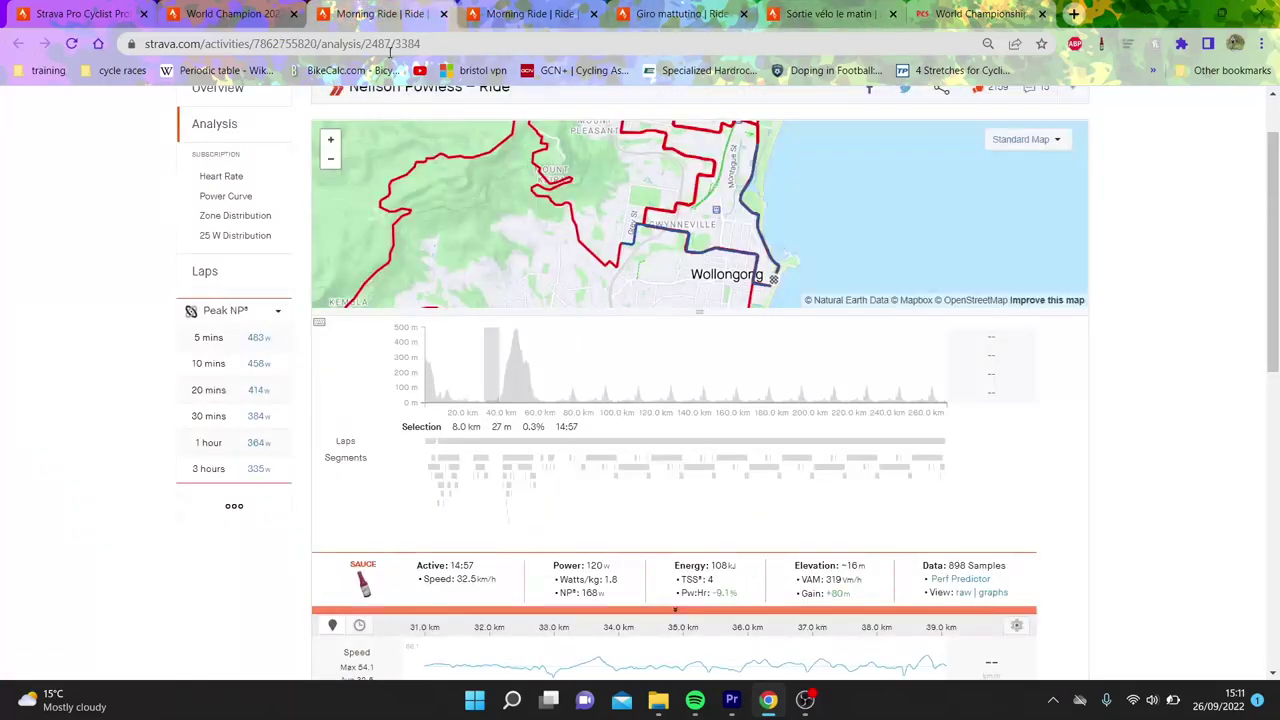
left_click(508, 472)
scroll(1249, 394, "down", 3)
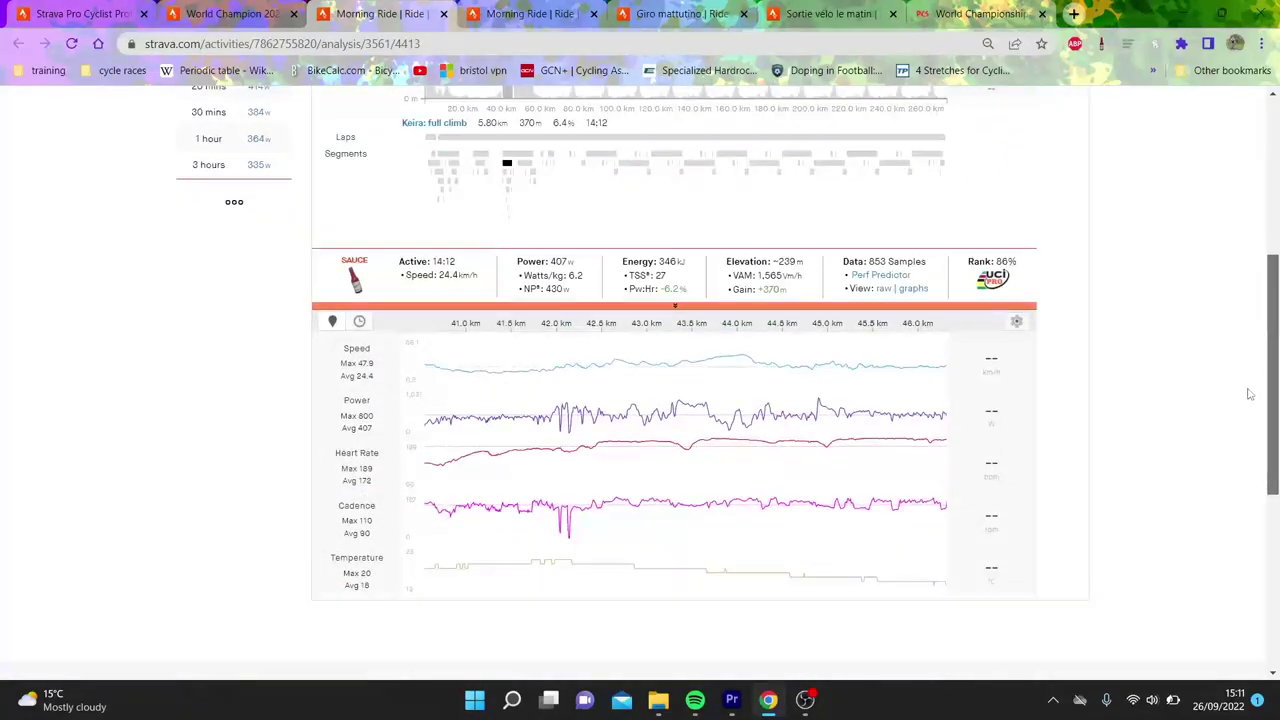
scroll(1255, 360, "up", 2)
scroll(1263, 331, "down", 1)
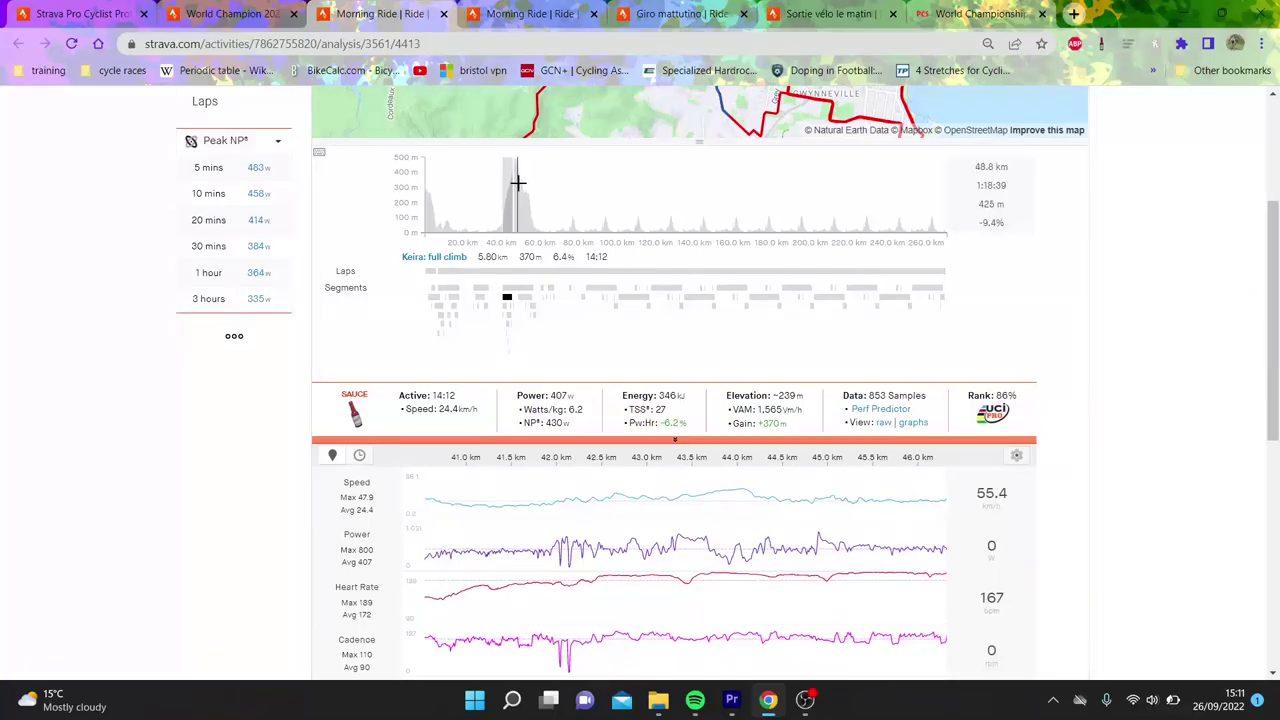
Show the best 10-minute normalized power effort in the analysis charts.
left_click(275, 198)
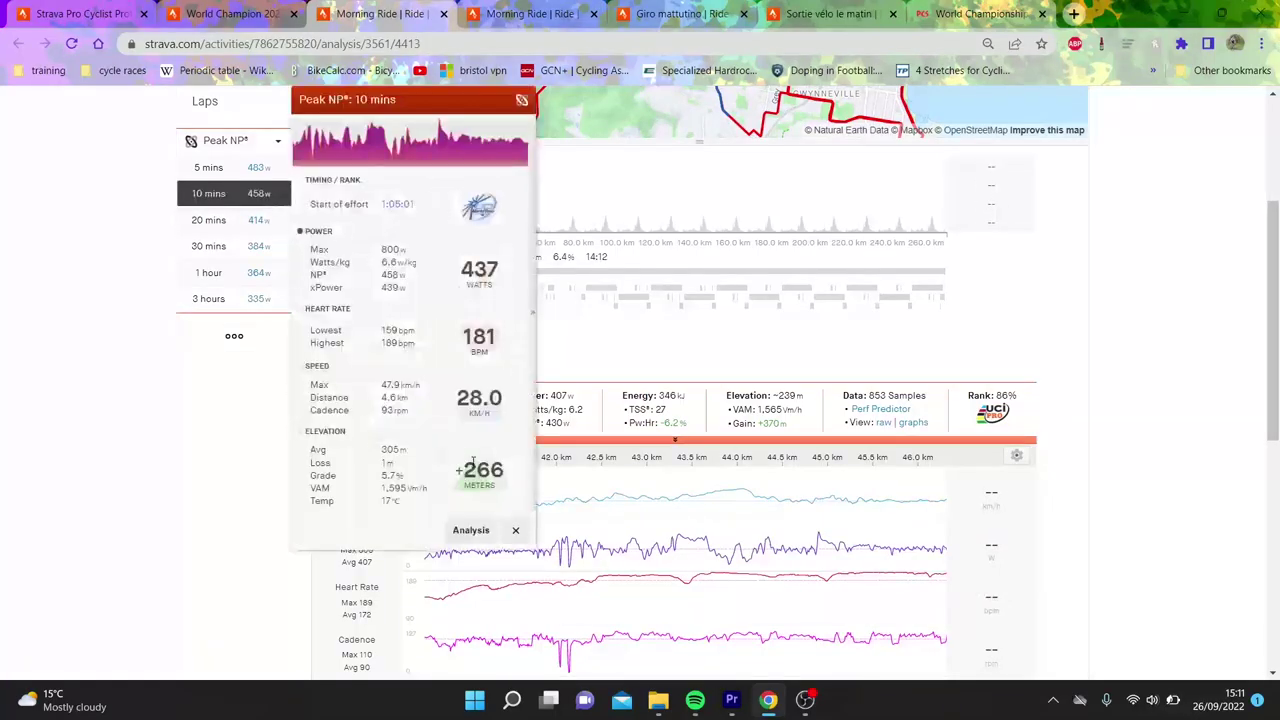
left_click(470, 531)
scroll(1275, 283, "up", 2)
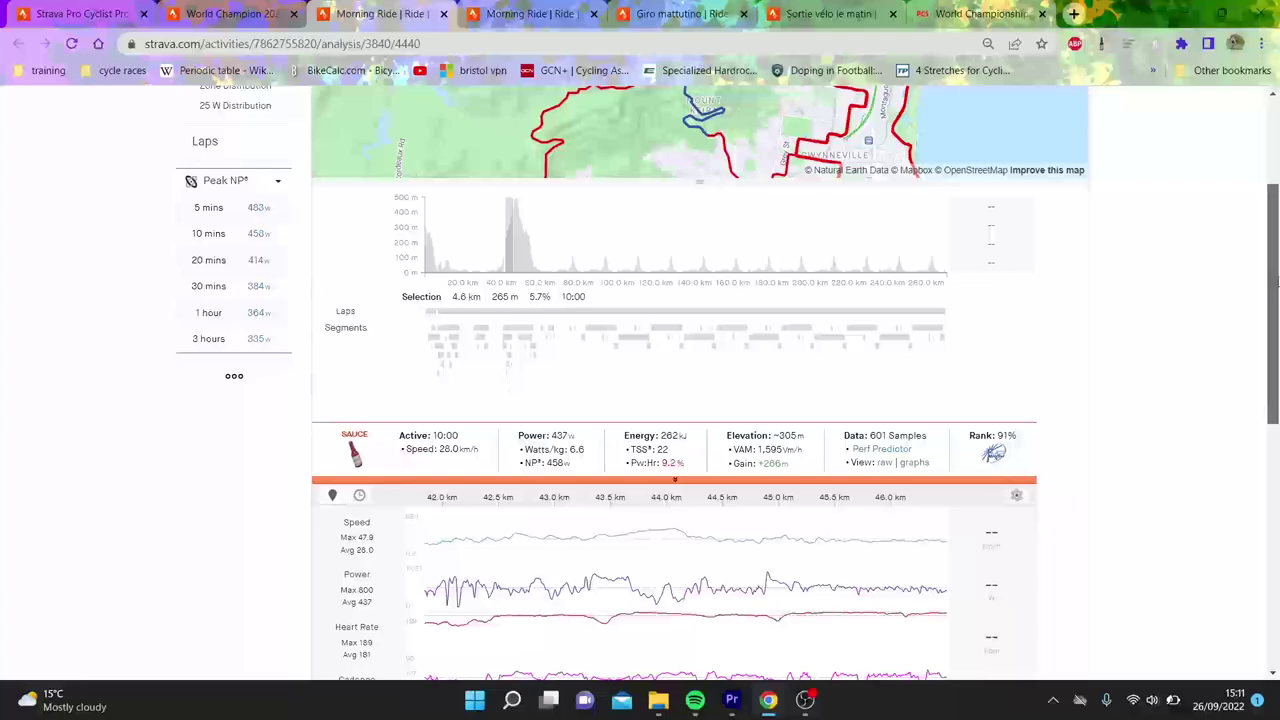
scroll(1275, 283, "up", 1)
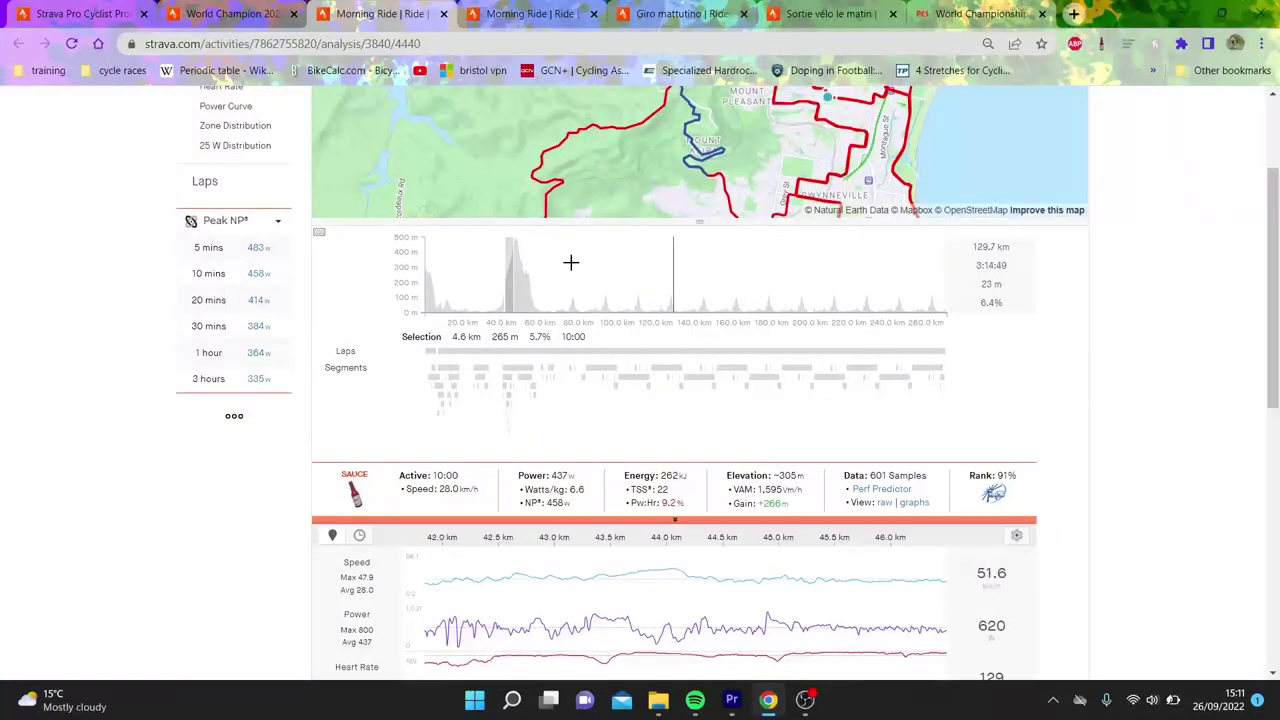
Select from about 42 km to the finish, then return to the earlier ride's Keira climb.
left_click_drag(514, 271, 1091, 277)
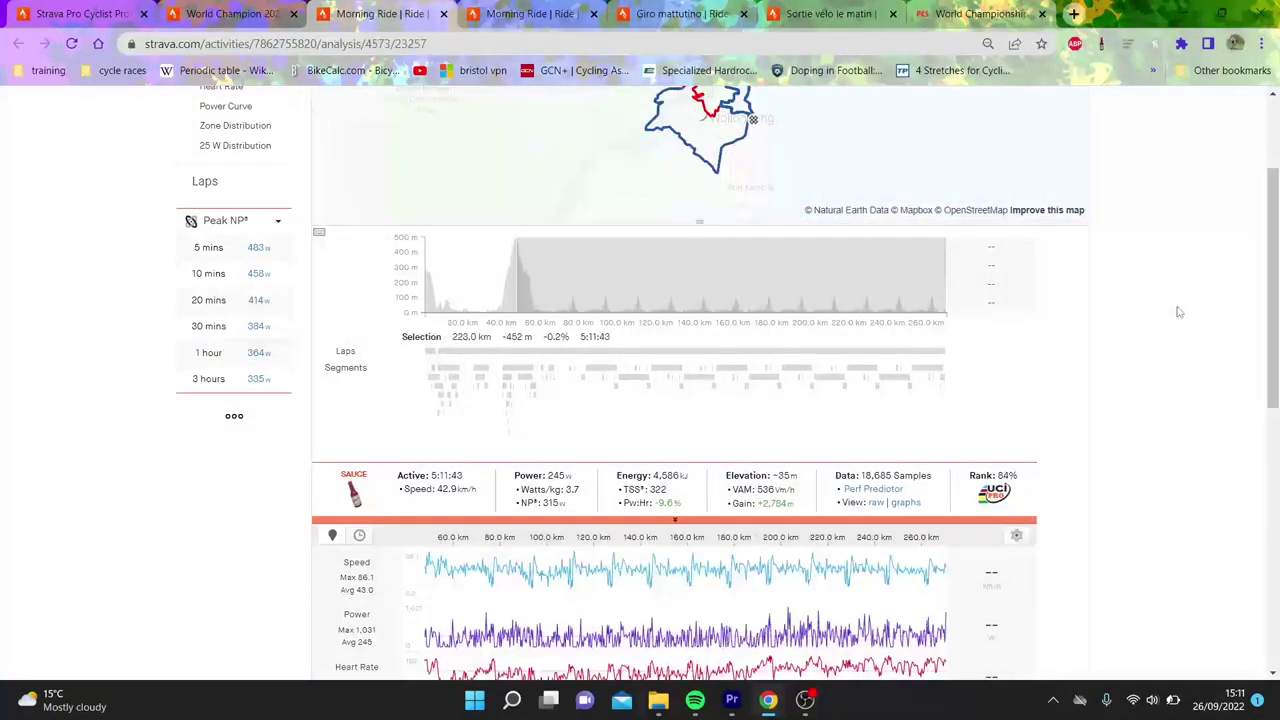
scroll(1178, 312, "up", 2)
scroll(1252, 338, "down", 3)
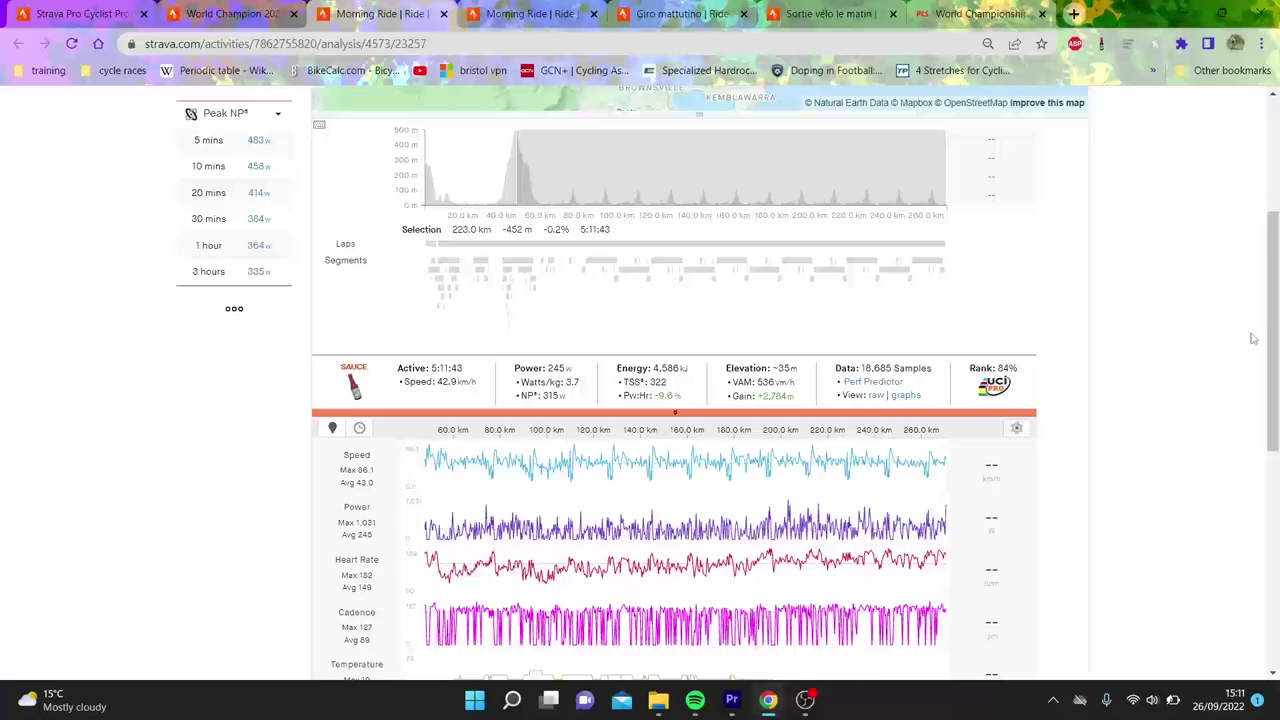
mouse_move(1274, 332)
left_mouse_down()
mouse_move(1277, 236)
mouse_move(1276, 341)
left_mouse_up()
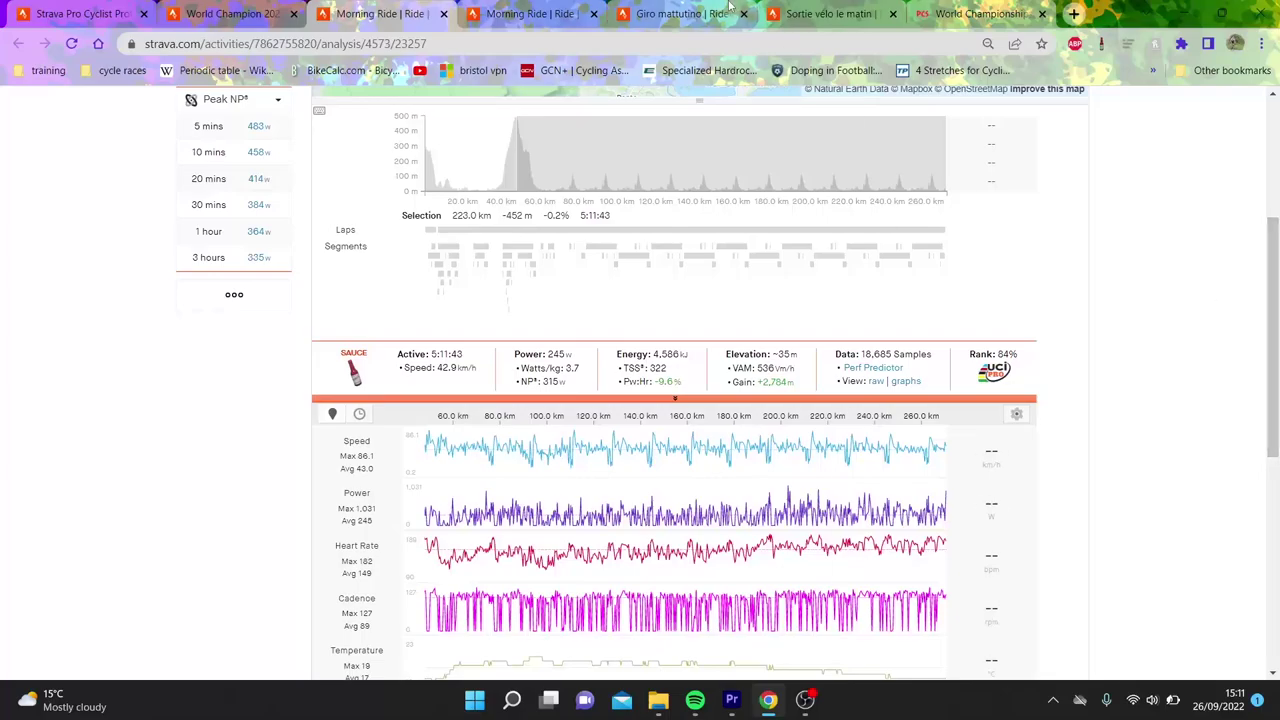
left_click(700, 13)
left_click(540, 13)
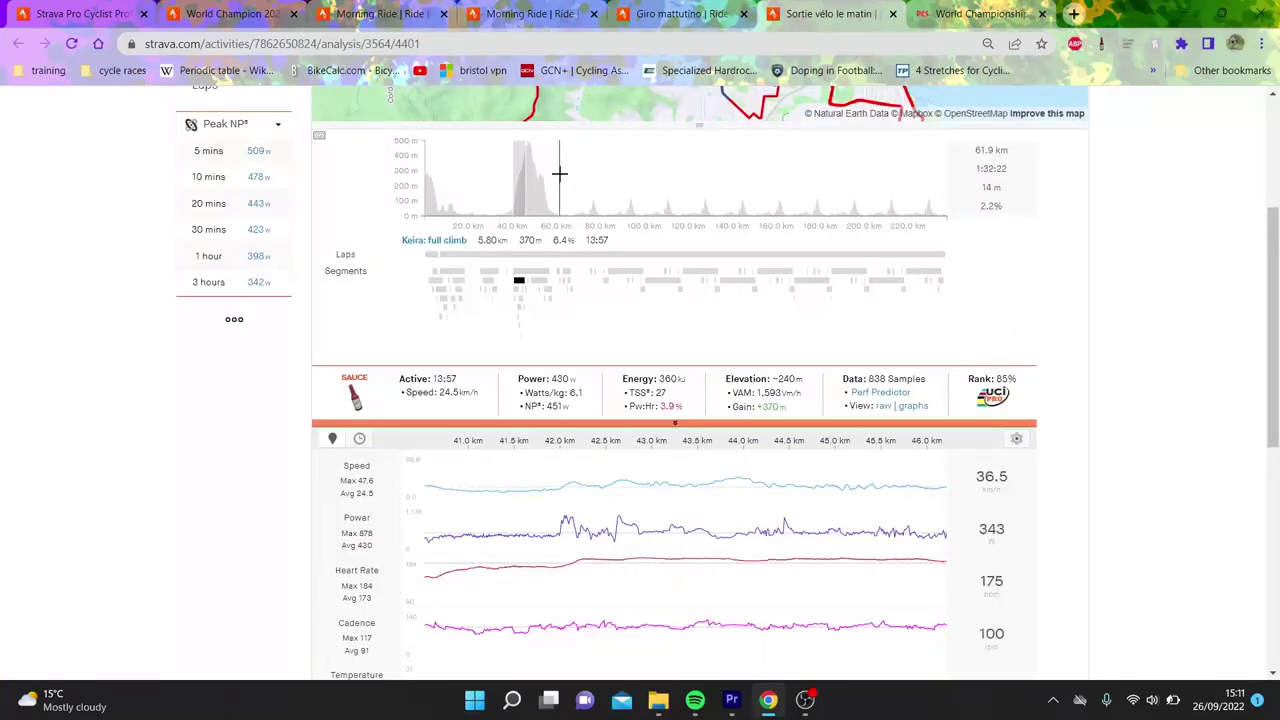
Switch to another rider's ride and select the Keira full climb segment.
left_click(516, 8)
left_click_drag(1276, 241, 1276, 337)
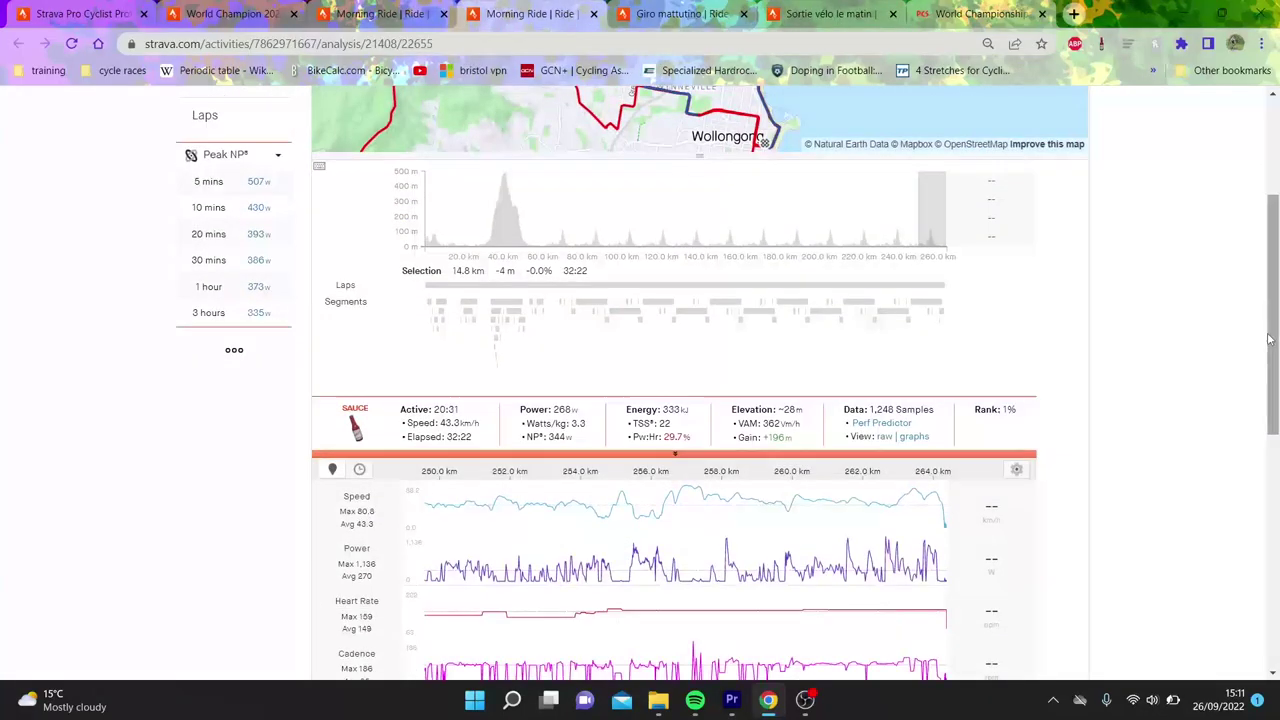
left_click(497, 317)
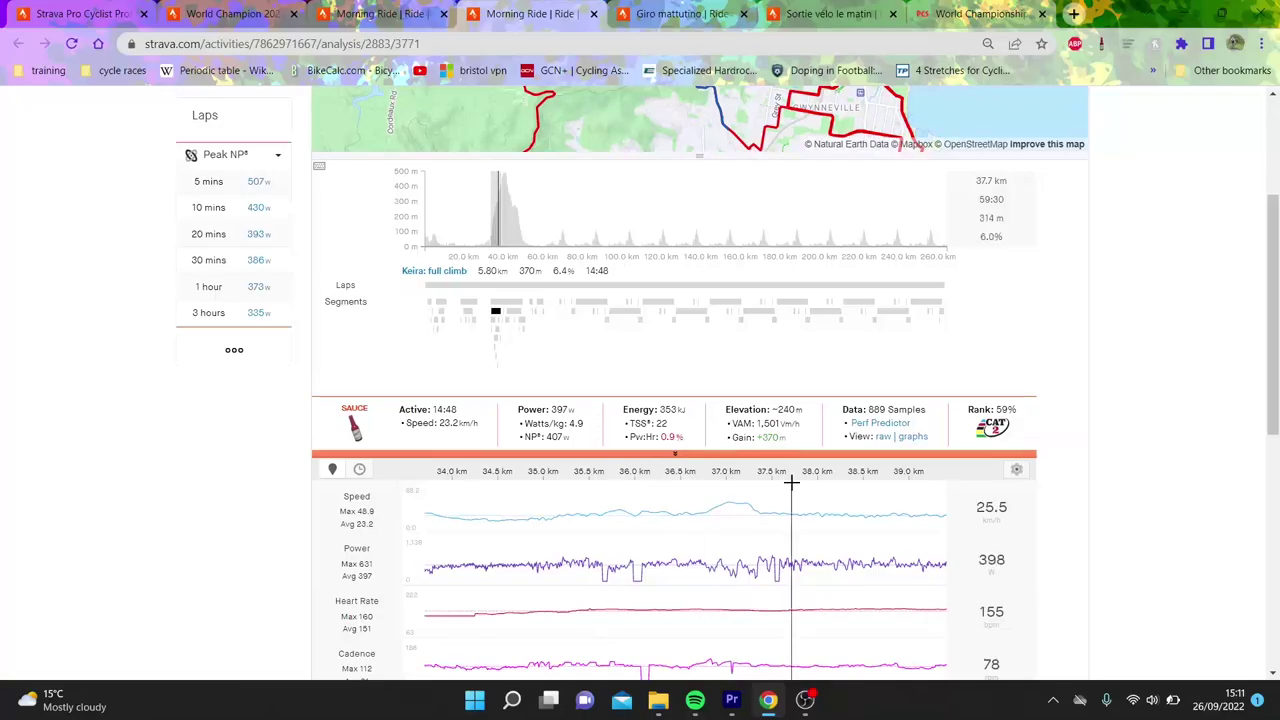
left_click_drag(1274, 320, 1274, 224)
On the ride's Overview, check the Keira: Edmund Rice to hairpin and Keira: full climb segment details.
left_click(253, 178)
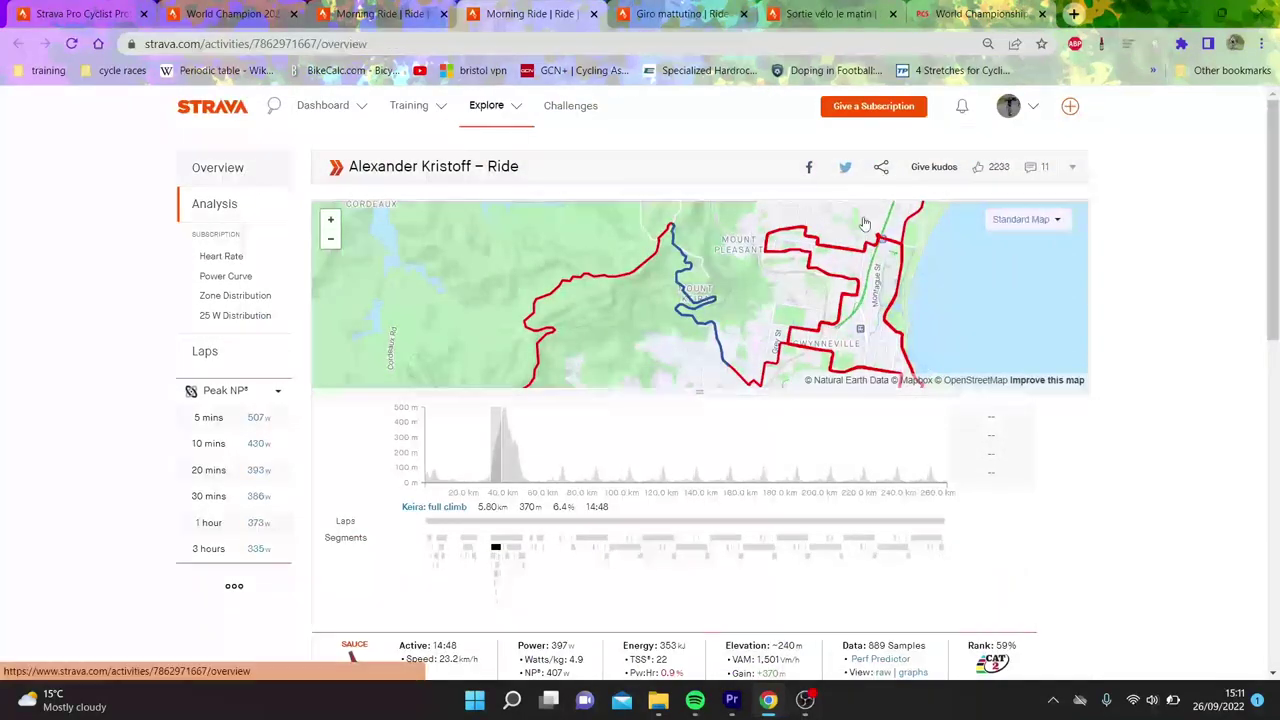
scroll(1275, 205, "down", 15)
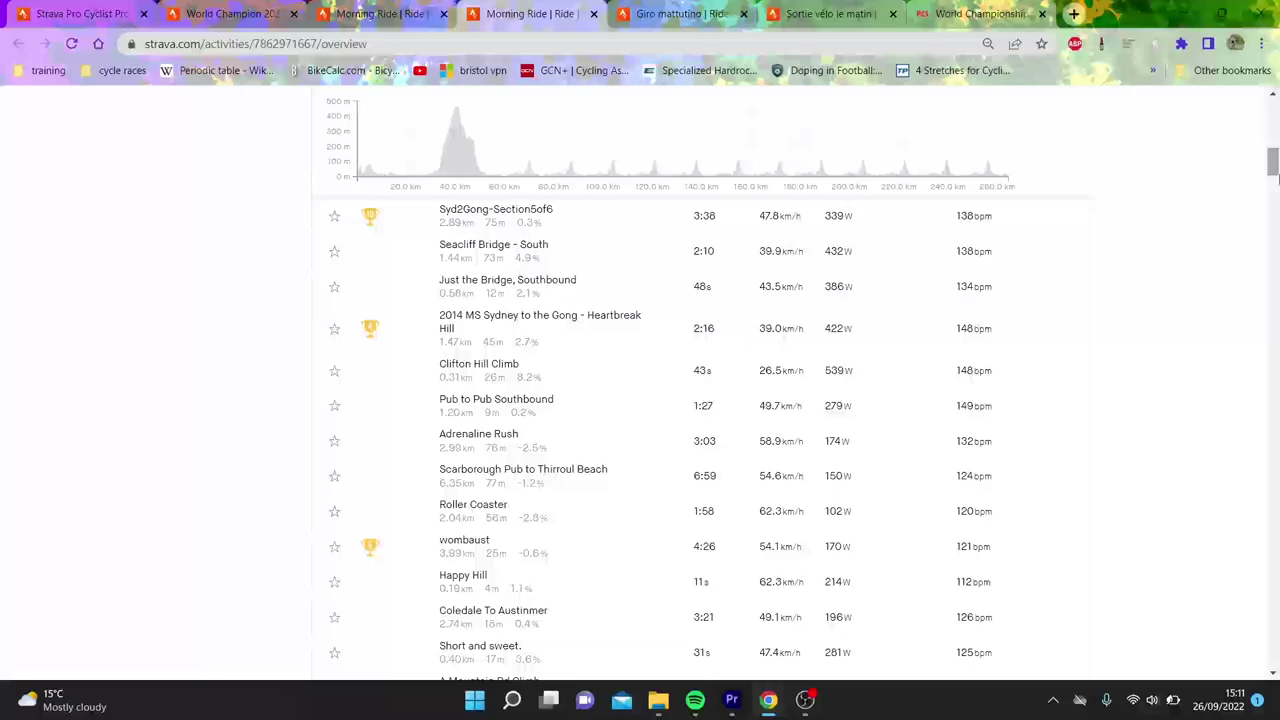
scroll(1275, 210, "down", 5)
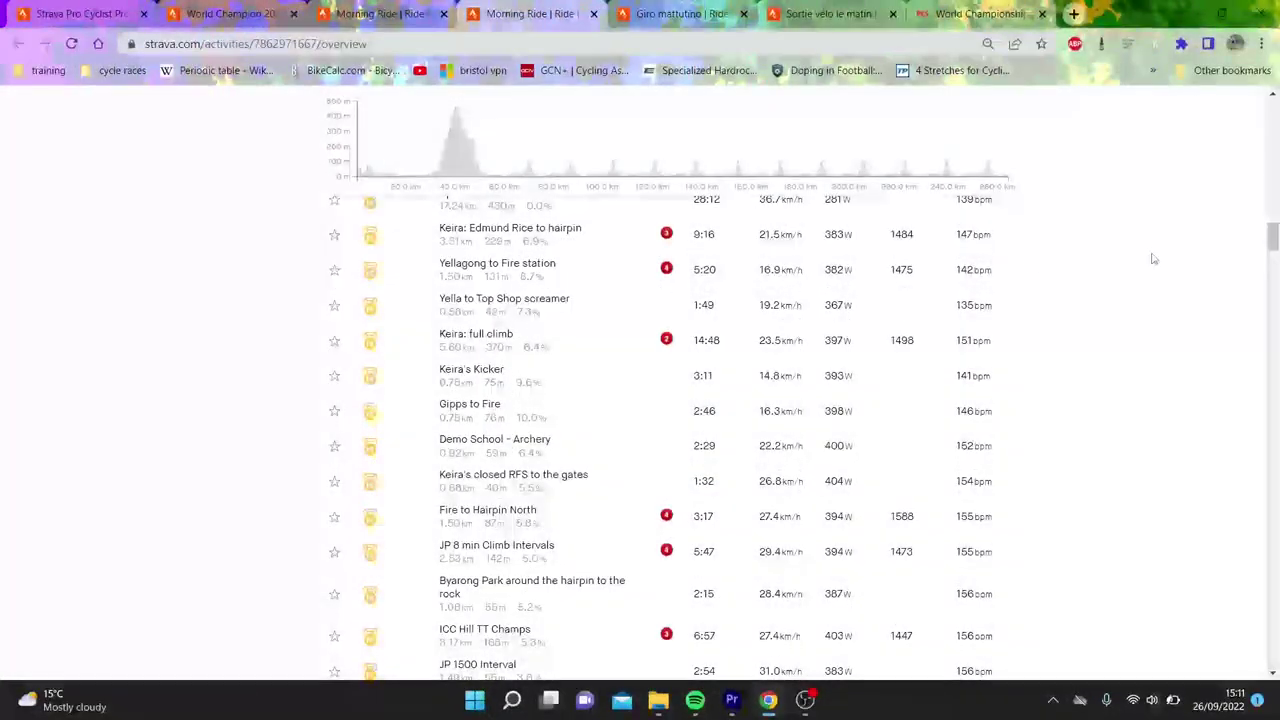
left_click(937, 240)
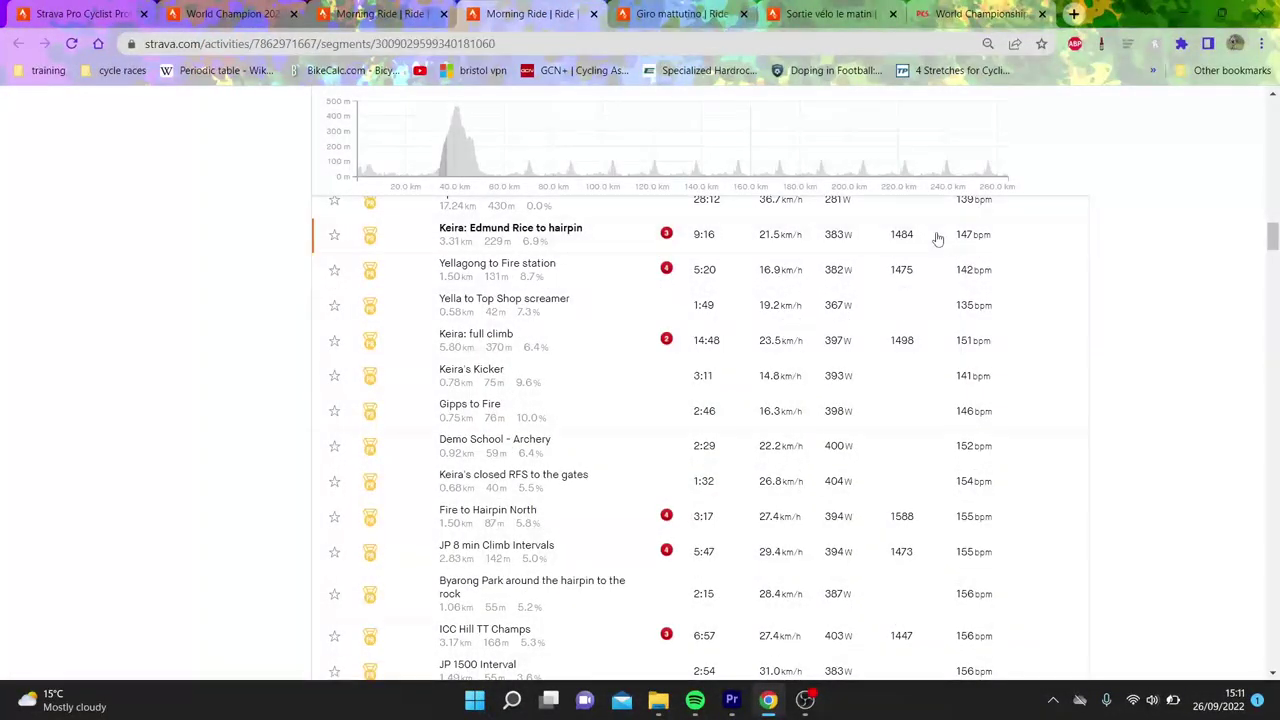
left_click(921, 237)
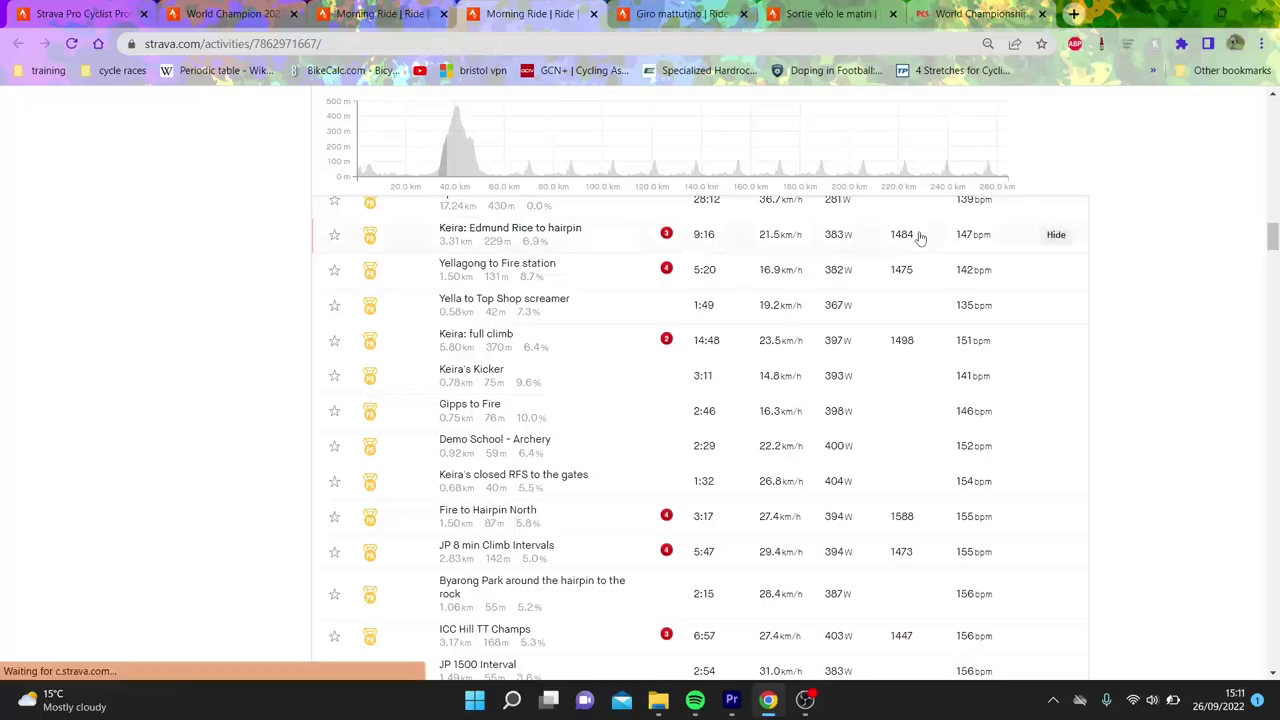
left_click(872, 340)
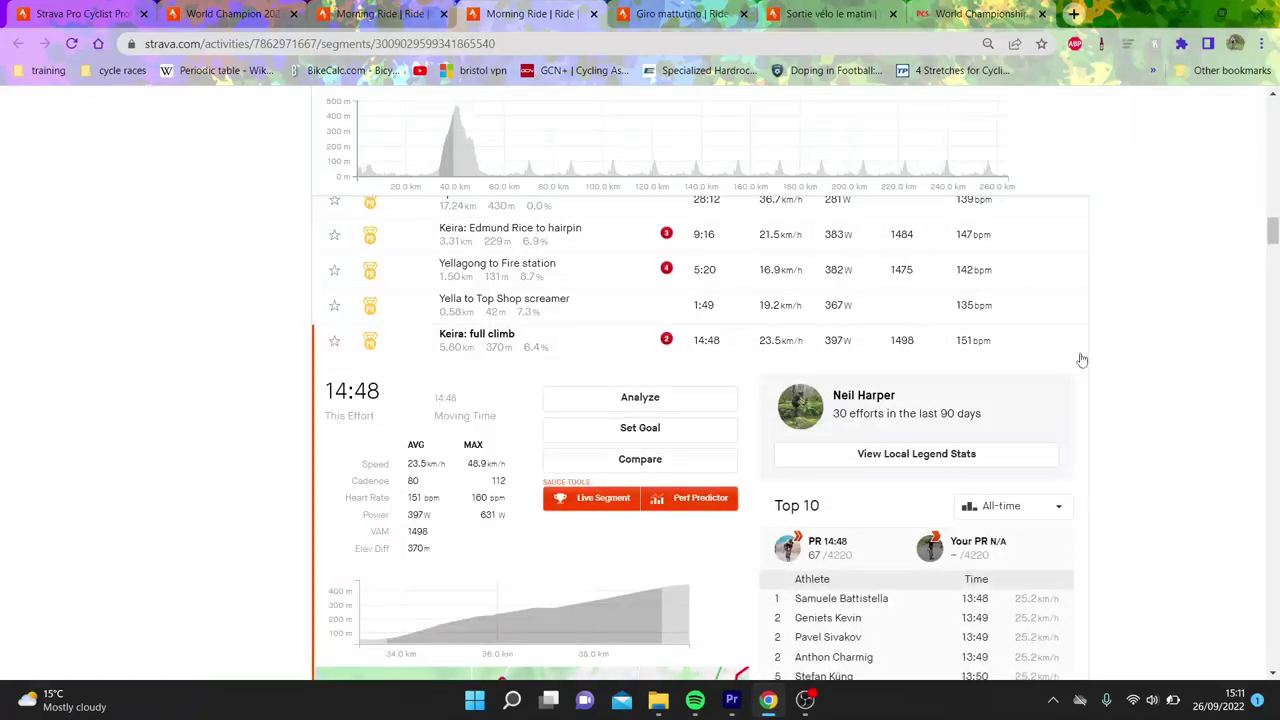
Switch to the other Morning Ride activity's analysis.
left_click_drag(1273, 228, 1273, 239)
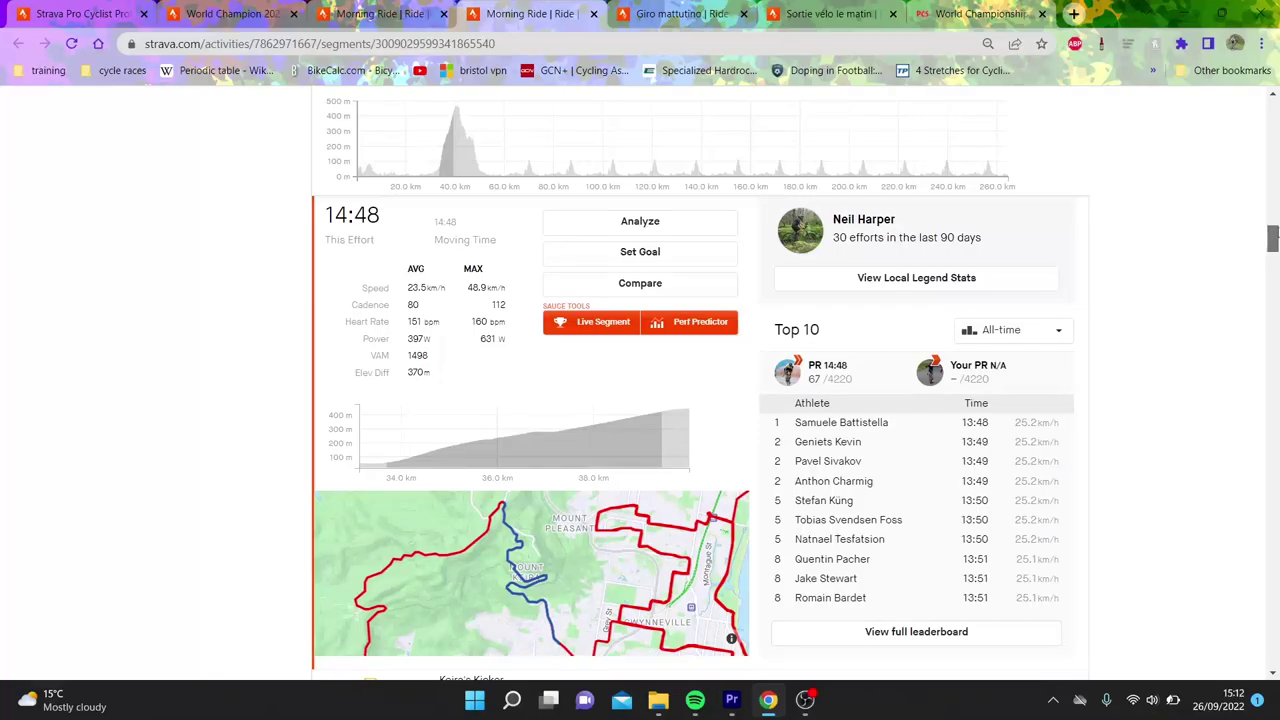
mouse_move(1273, 238)
left_mouse_down()
mouse_move(1273, 225)
mouse_move(1273, 261)
left_mouse_up()
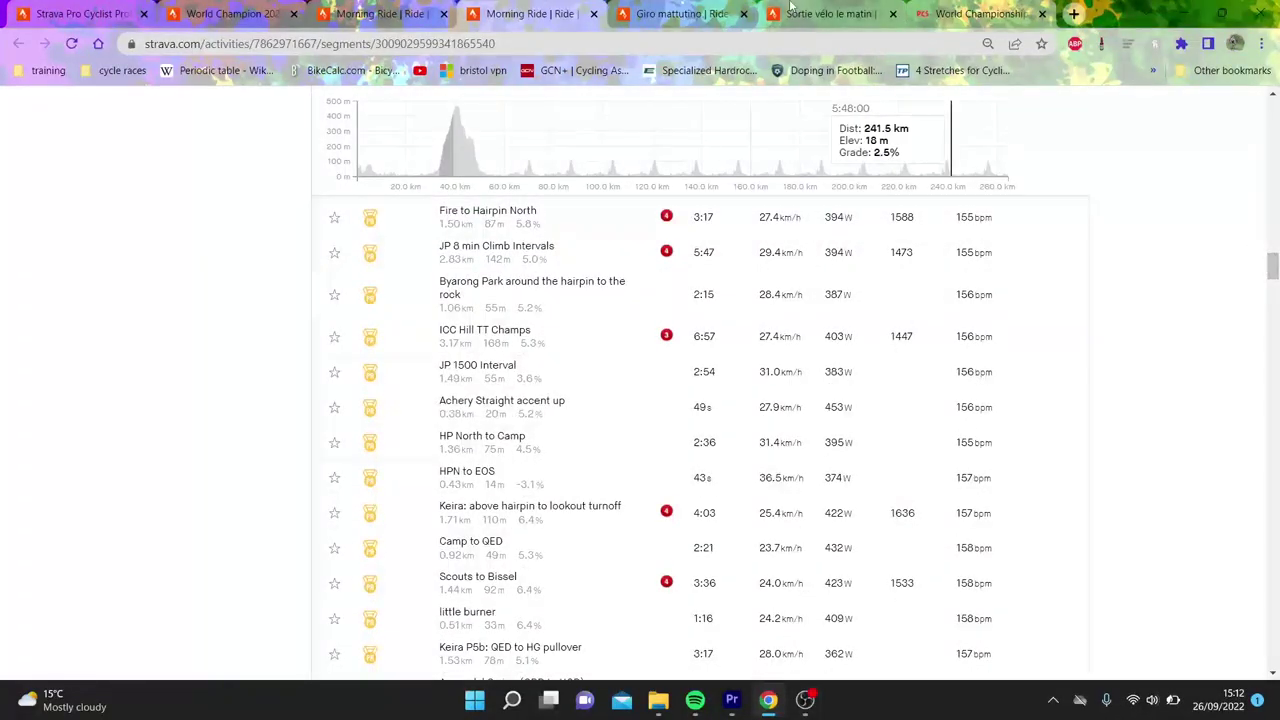
left_click(380, 8)
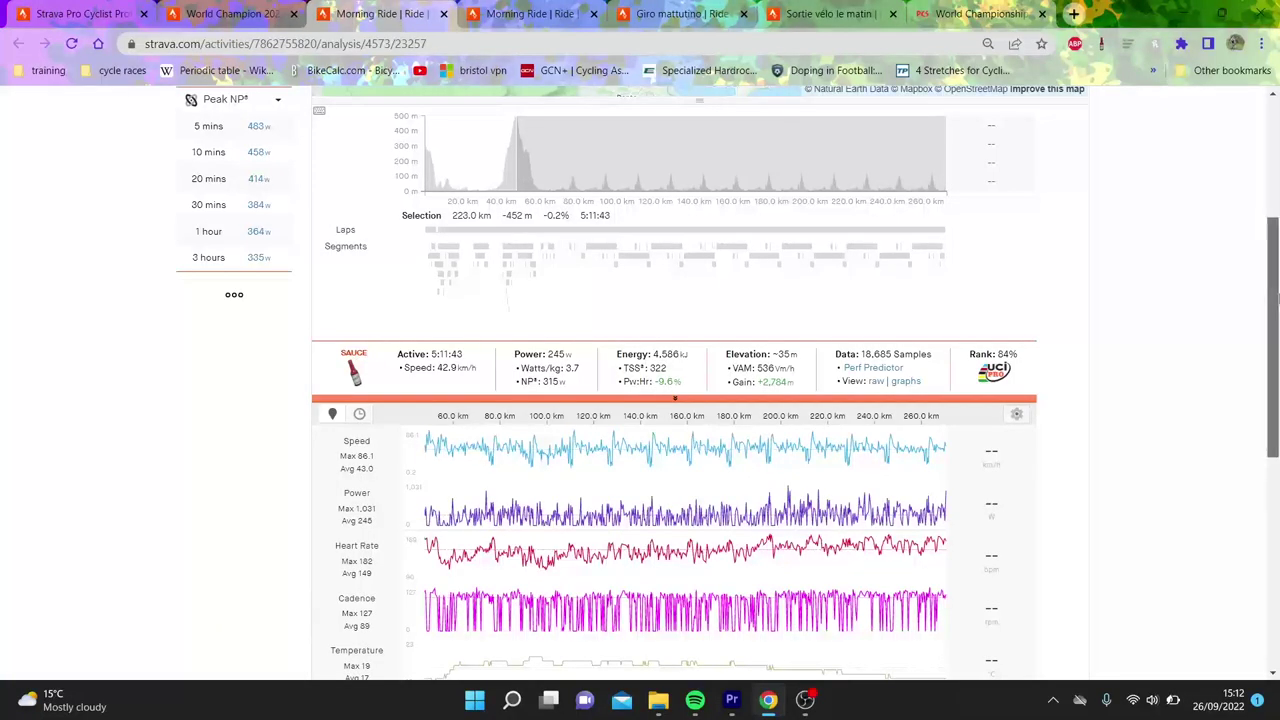
Select 60 km to the finish on the elevation chart, then clear it to show the whole ride.
left_click_drag(1273, 300, 1273, 232)
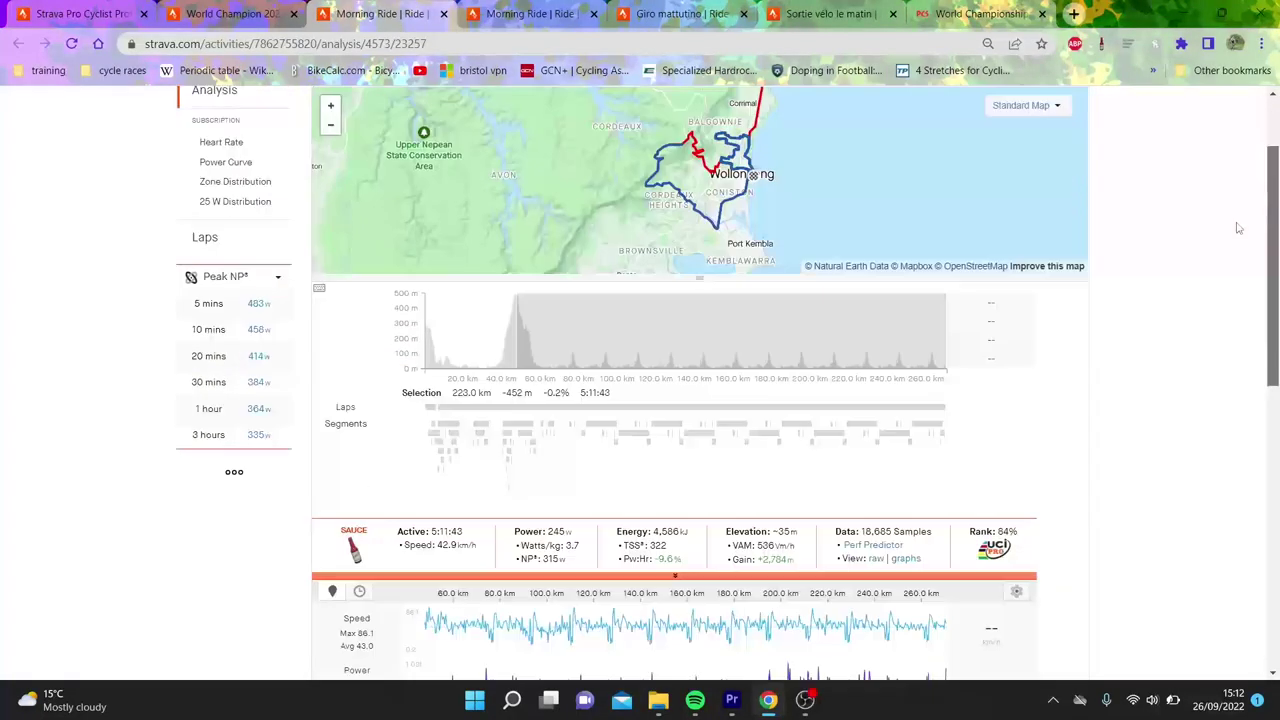
left_click(512, 315)
left_click_drag(541, 343, 1166, 294)
left_click_drag(1275, 279, 1277, 323)
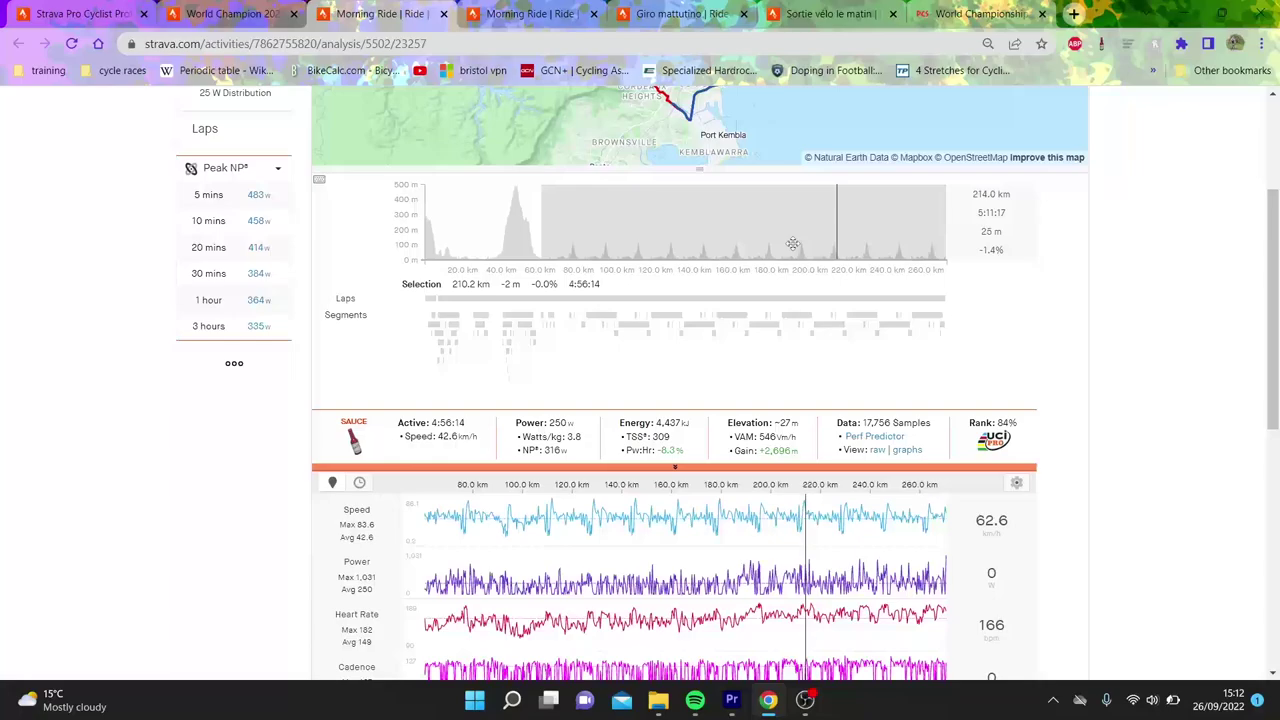
left_click(523, 234)
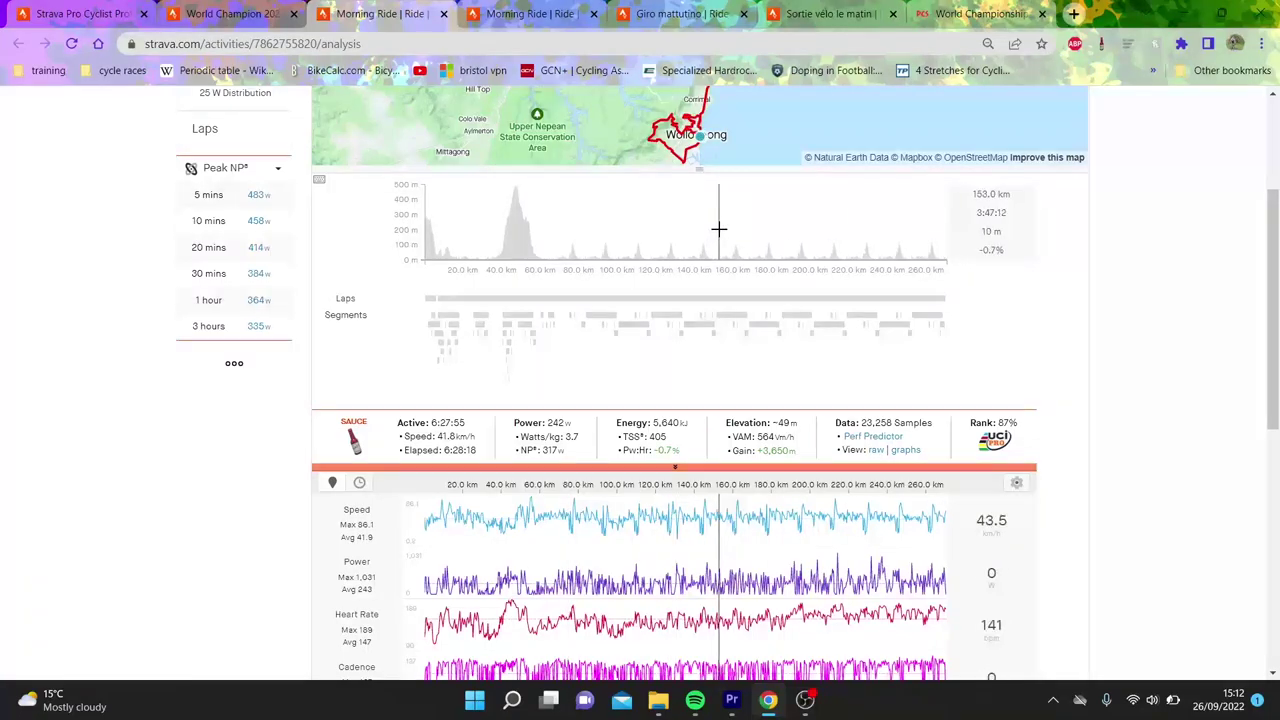
Analyse the ride's peak 1-hour power effort.
left_click(258, 300)
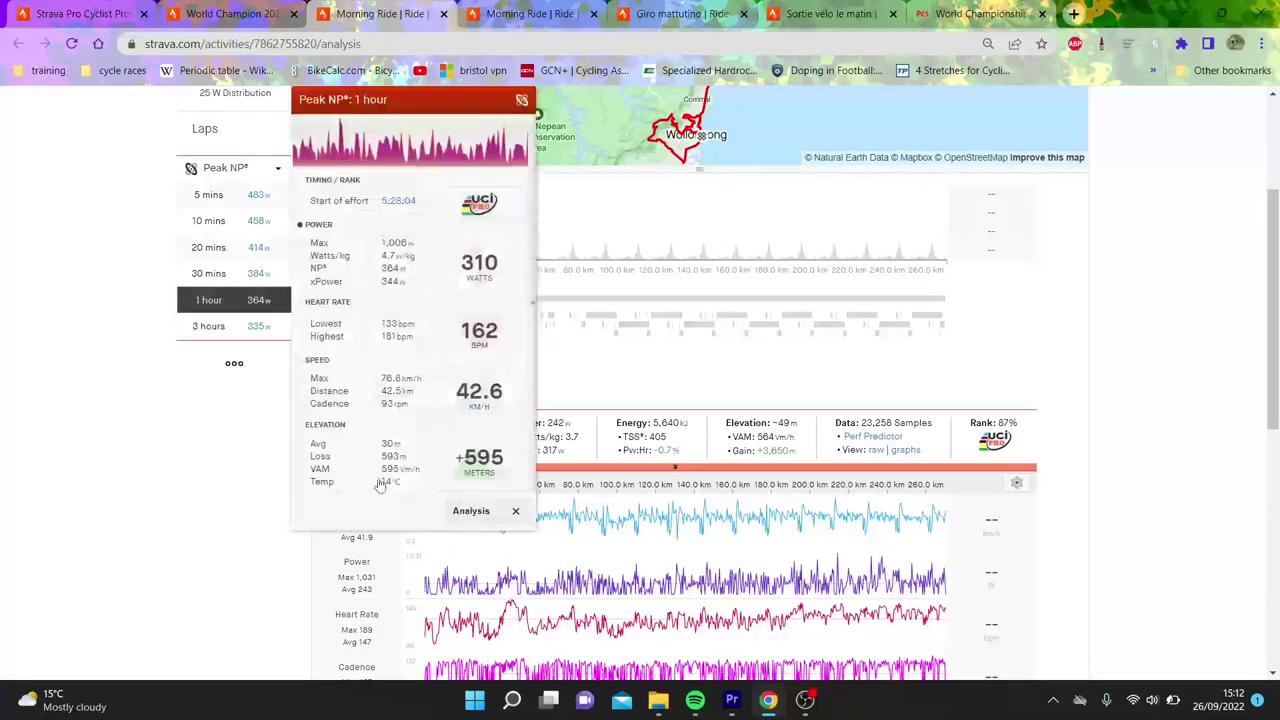
left_click(474, 508)
scroll(474, 508, "down", 3)
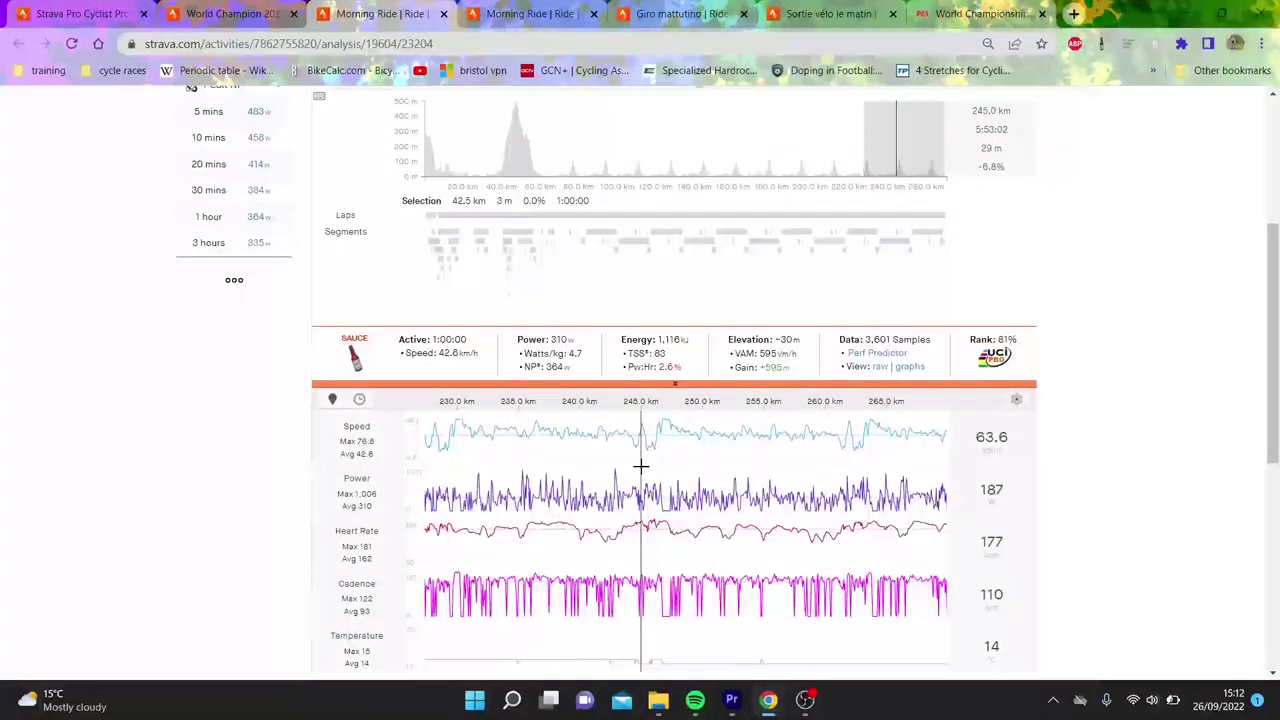
mouse_move(1274, 340)
left_mouse_down()
mouse_move(1274, 208)
mouse_move(1274, 379)
mouse_move(1277, 322)
left_mouse_up()
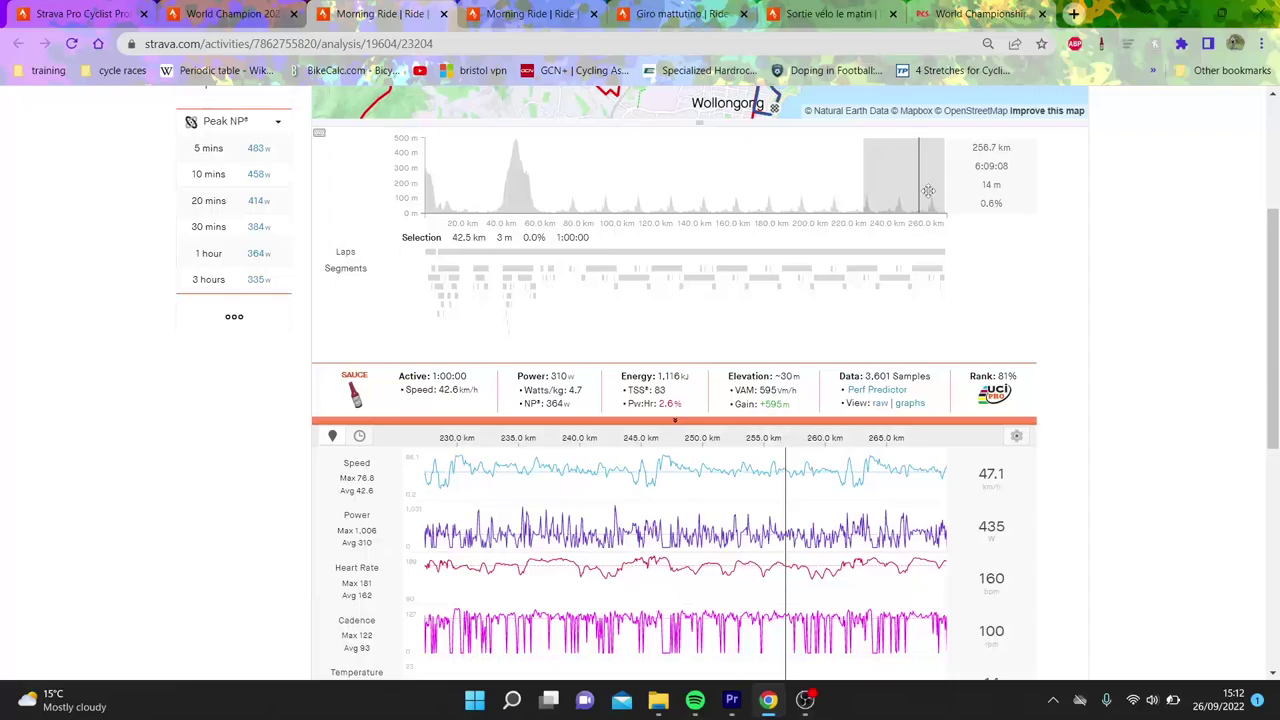
Narrow the analysis to the peak 30-minute effort: 16.3 km, 321 W, 384 W NP.
left_click(282, 234)
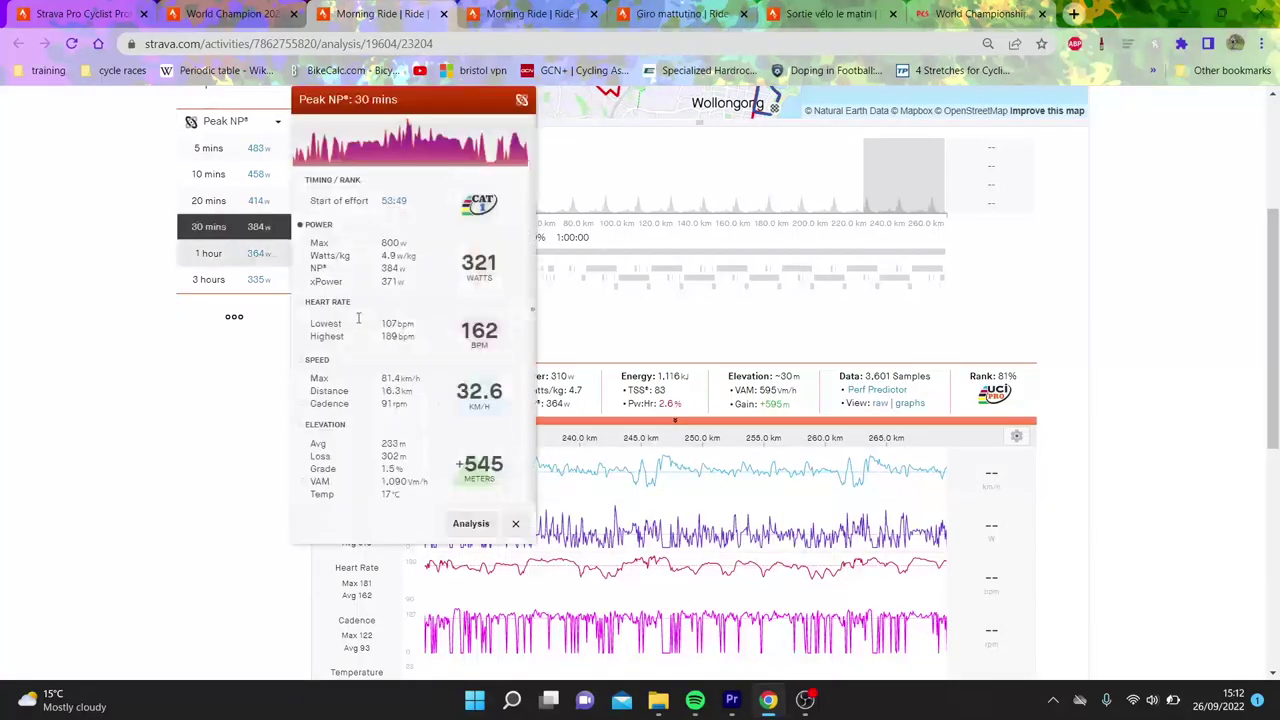
left_click(471, 524)
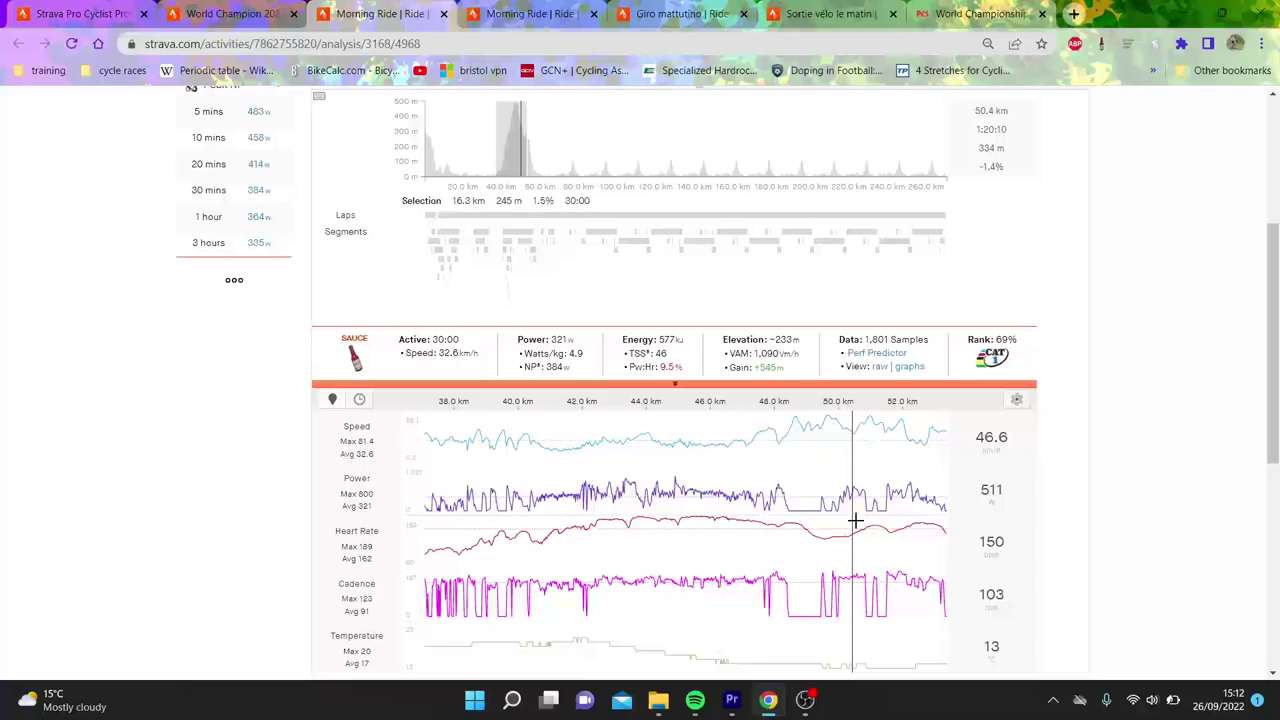
left_click_drag(1274, 382, 1254, 351)
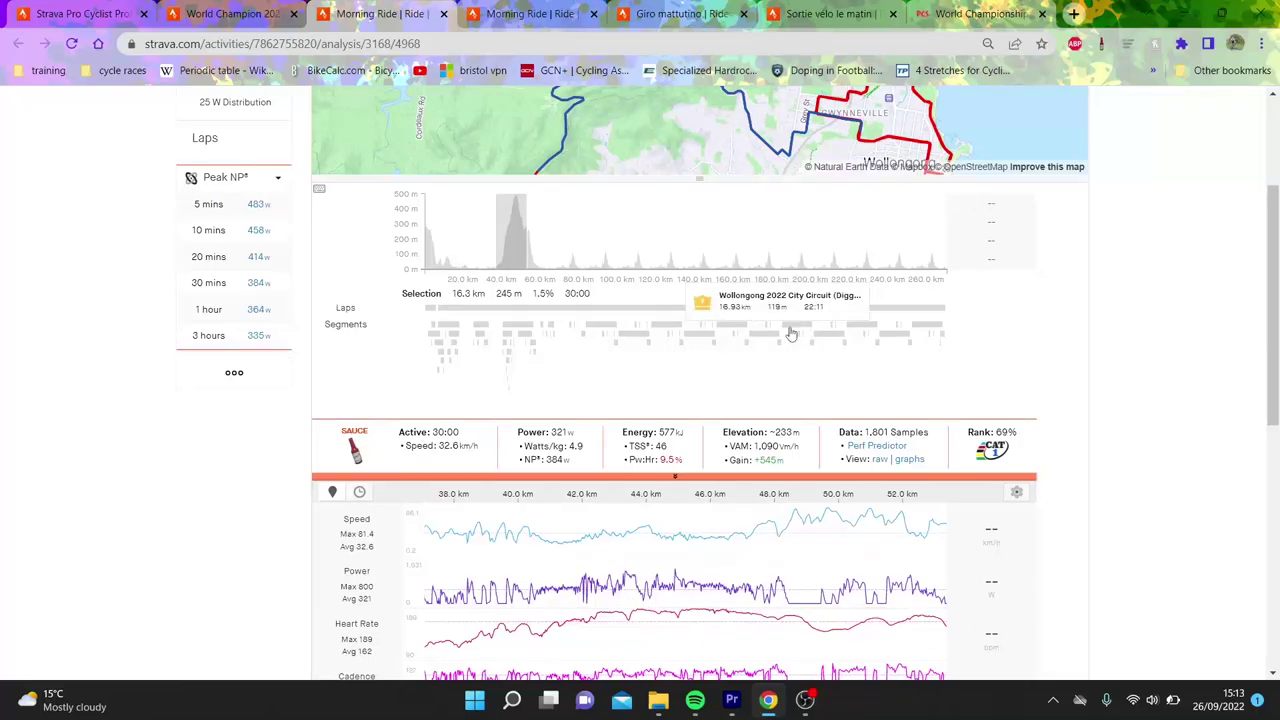
Select the Wollongong 2022 City Circuit segment, then try 140 km- and 160 km-to-finish ranges, clearing each.
left_click(790, 336)
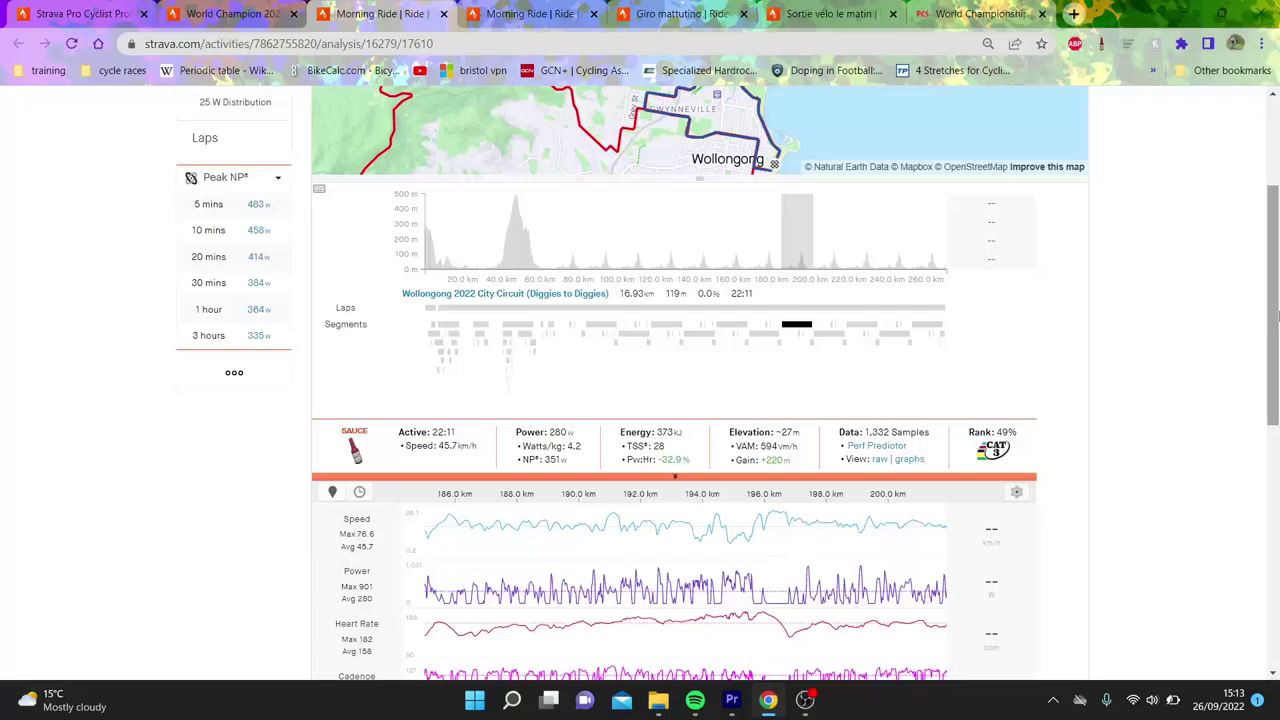
key("alt+Left")
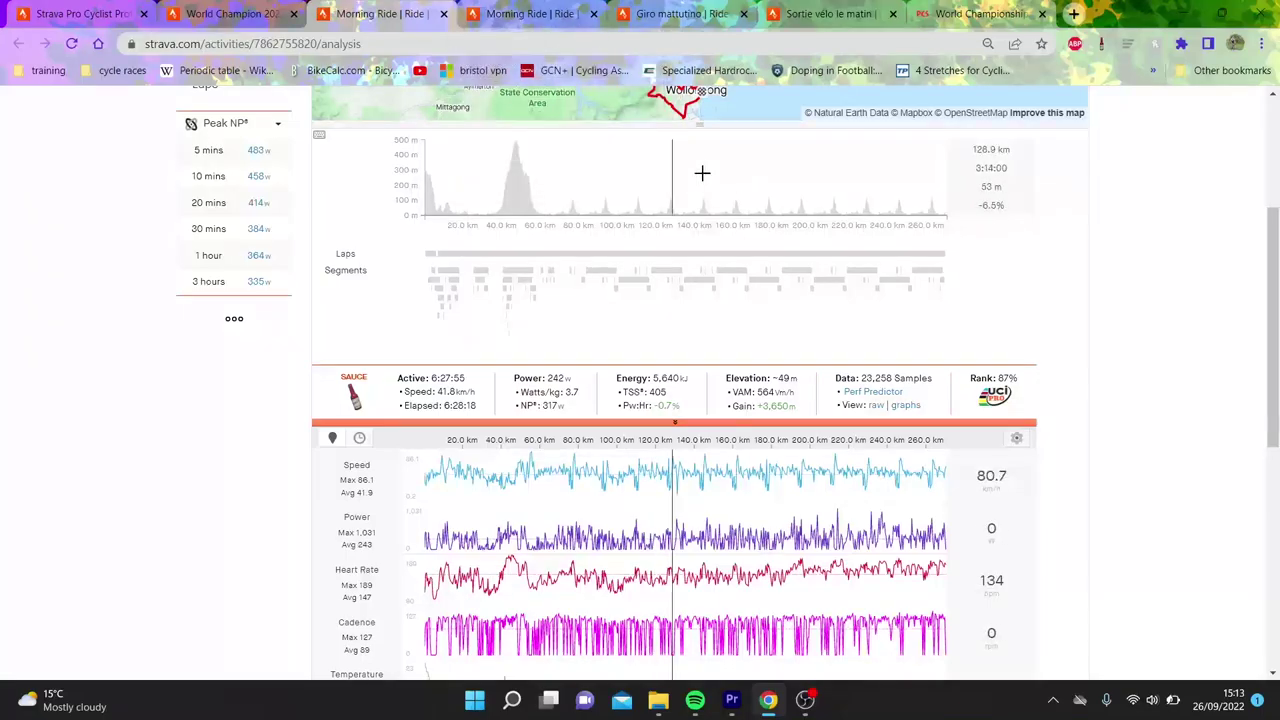
left_click_drag(694, 175, 1117, 206)
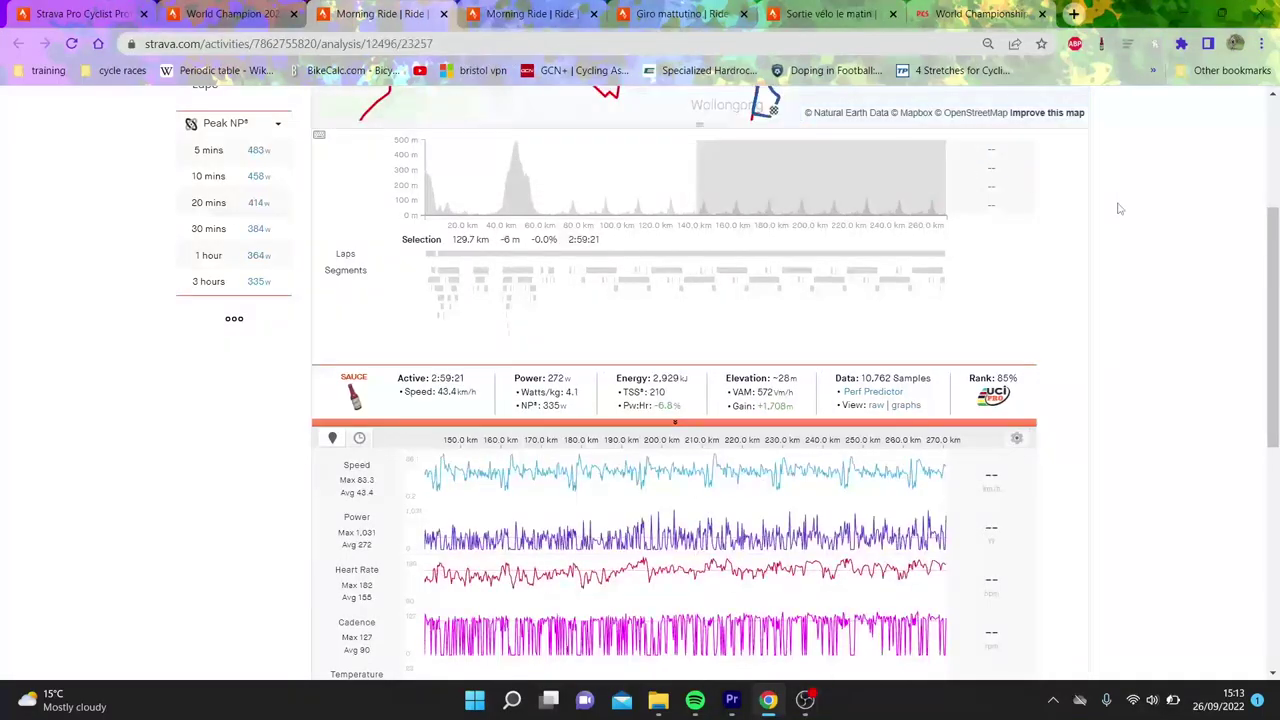
key("Escape")
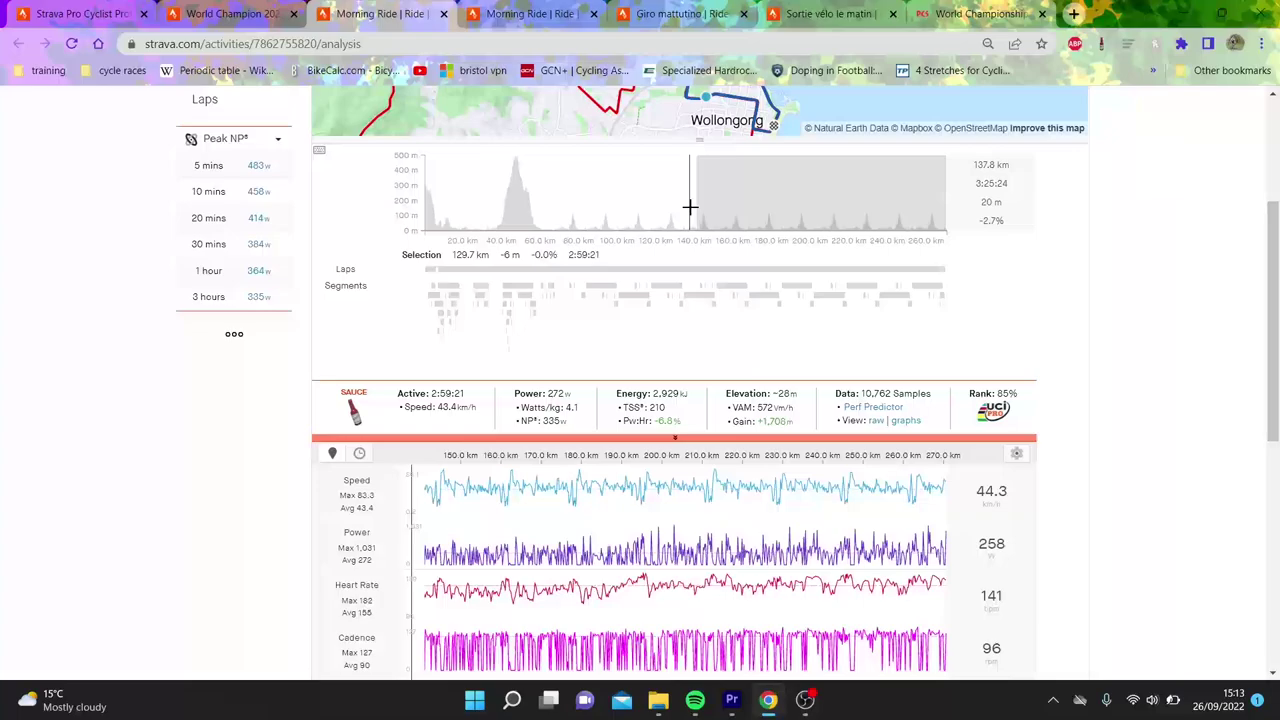
left_click_drag(745, 214, 1131, 208)
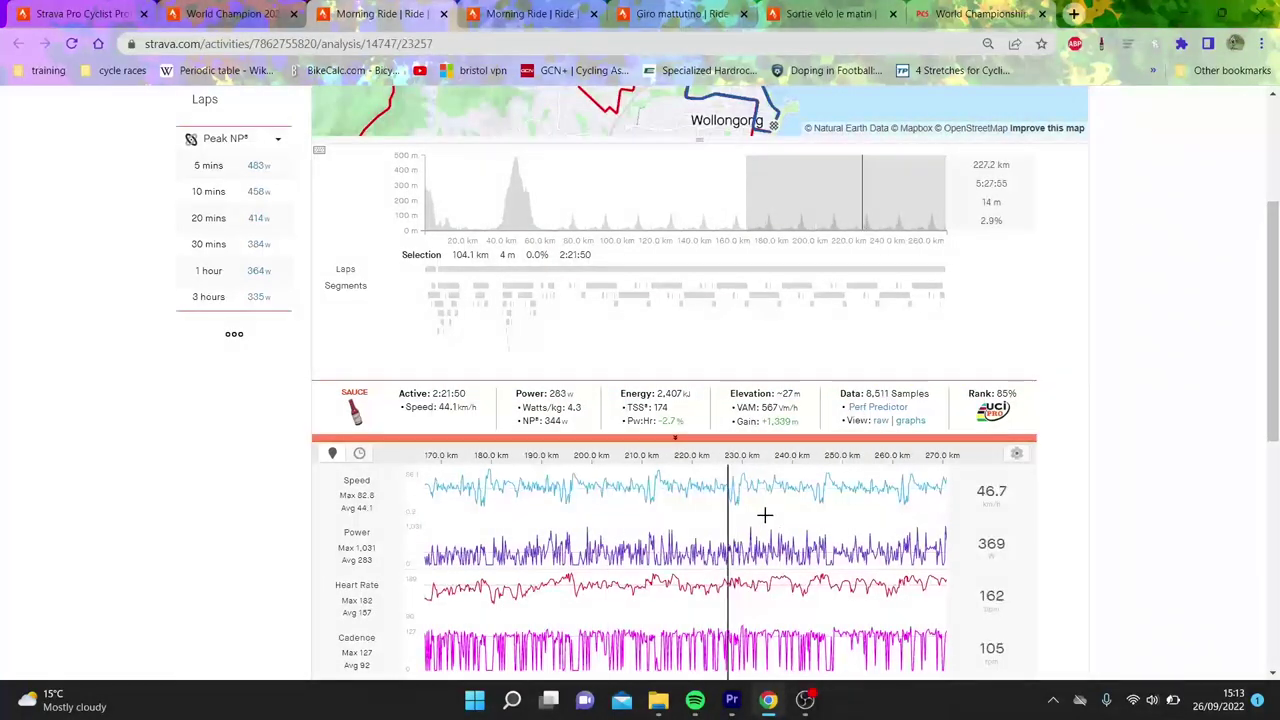
key("Escape")
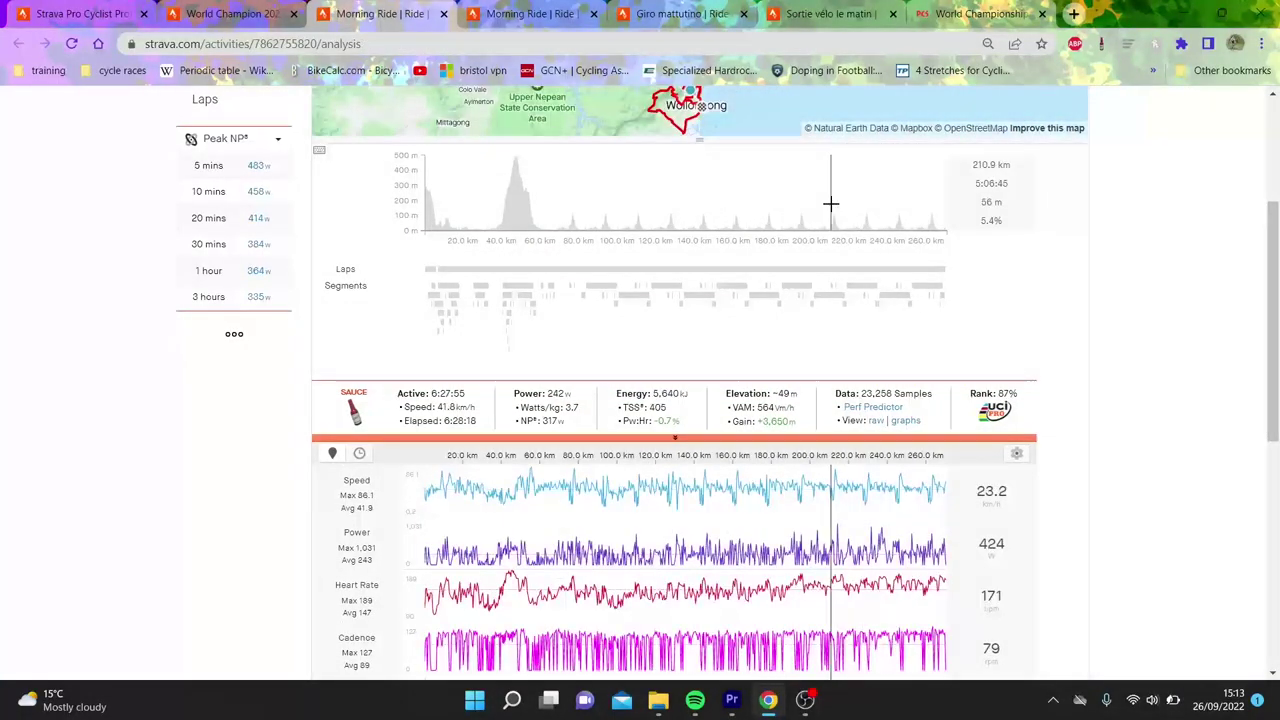
Zoom from 208 km down to the climb around 211.5–212.4 km, then clear the selection.
left_click_drag(815, 194, 1000, 195)
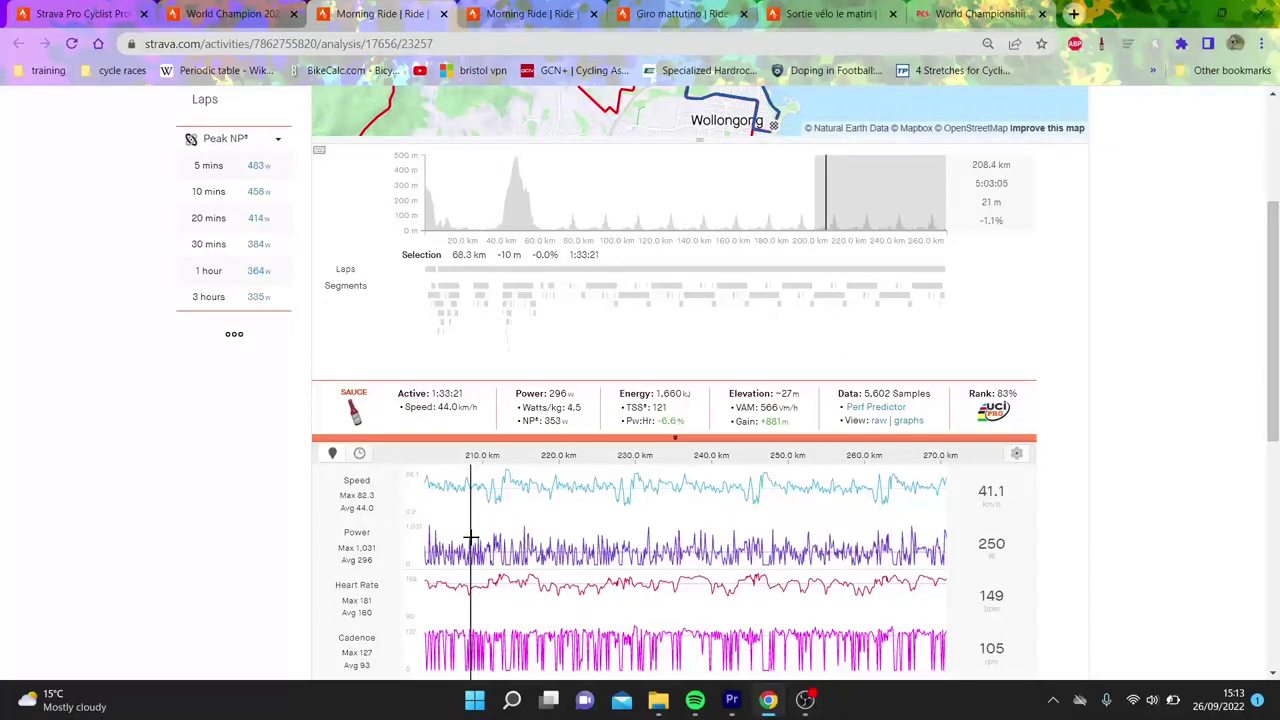
left_click_drag(470, 540, 527, 545)
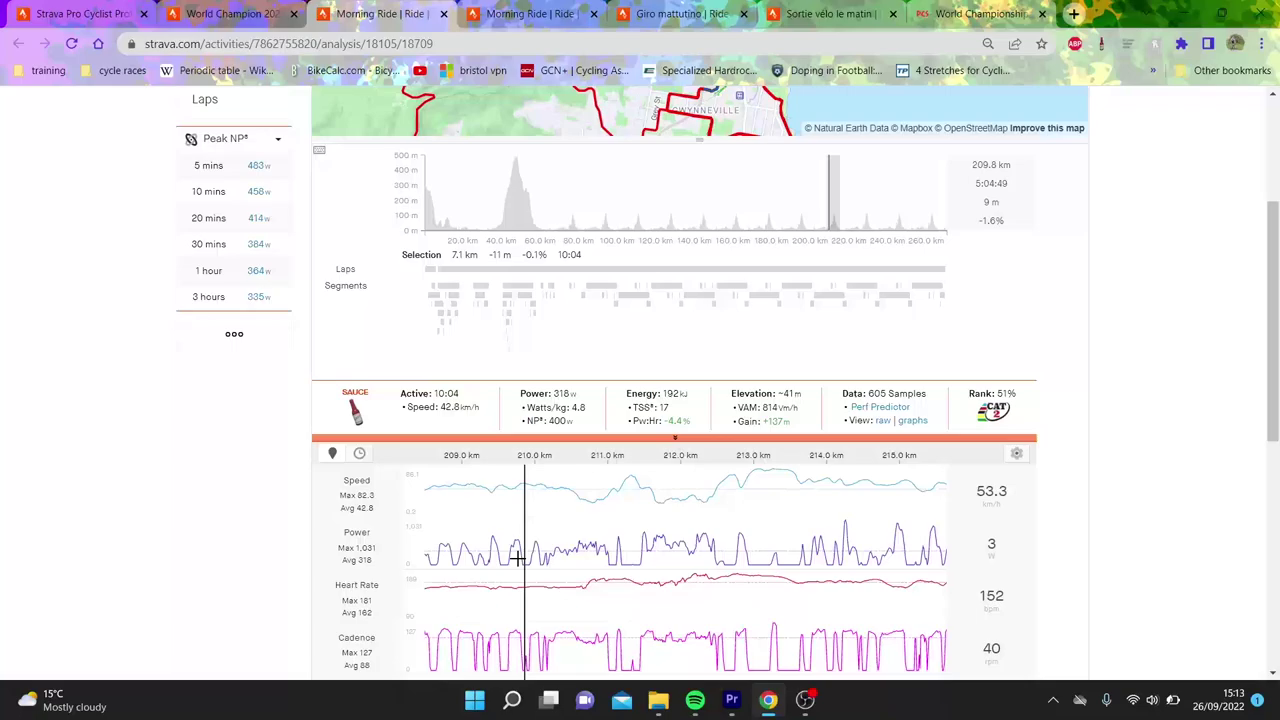
left_click_drag(548, 598, 720, 597)
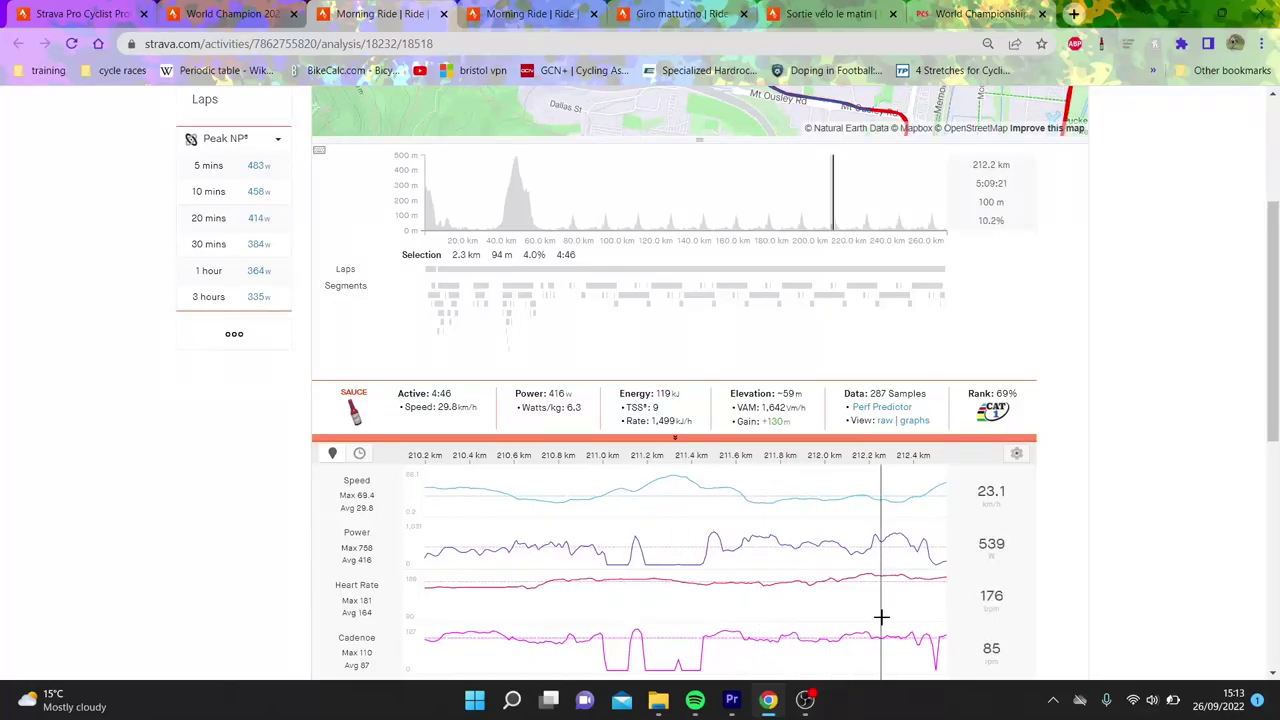
left_click_drag(711, 569, 915, 590)
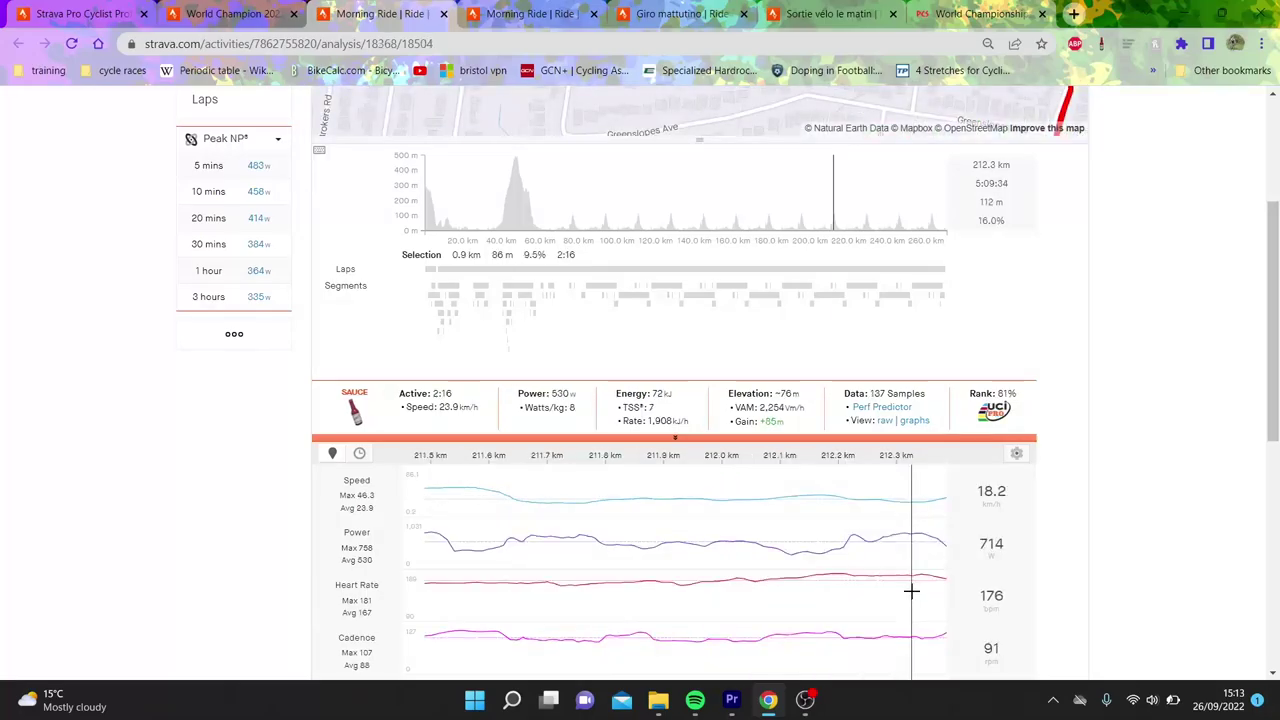
left_click(848, 194)
Select about 215 km to the finish, then switch to the world champion's race activity.
left_click_drag(832, 196, 950, 198)
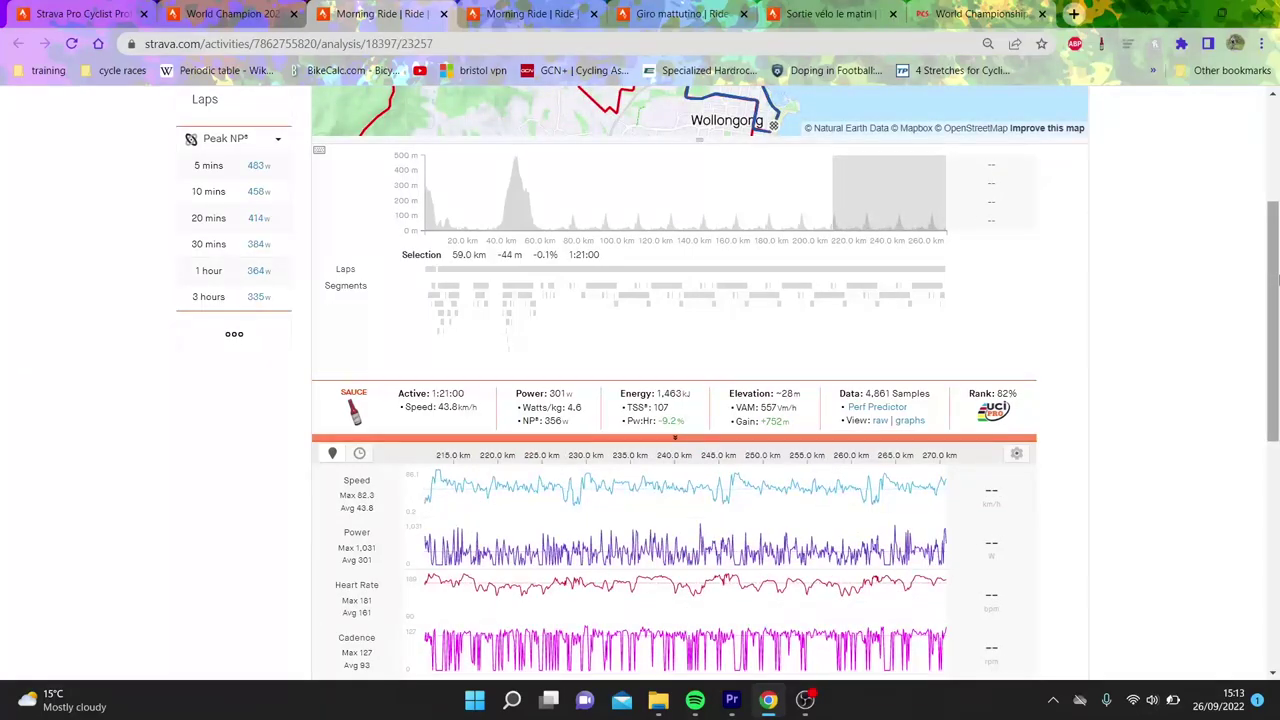
left_click(220, 10)
left_click_drag(1275, 242, 1275, 370)
Clear the chart selection to show the whole World Champion 2022 ride.
left_click(937, 495)
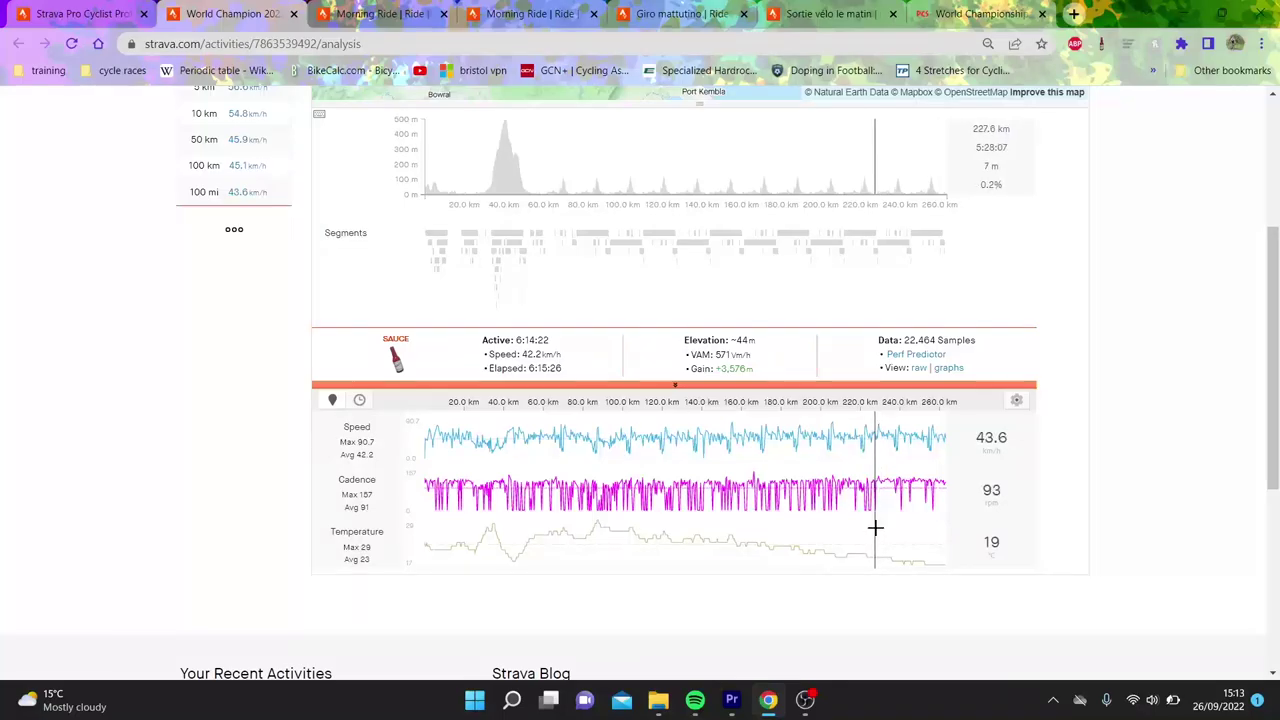
left_click_drag(875, 527, 1103, 523)
left_click_drag(1272, 459, 1247, 386)
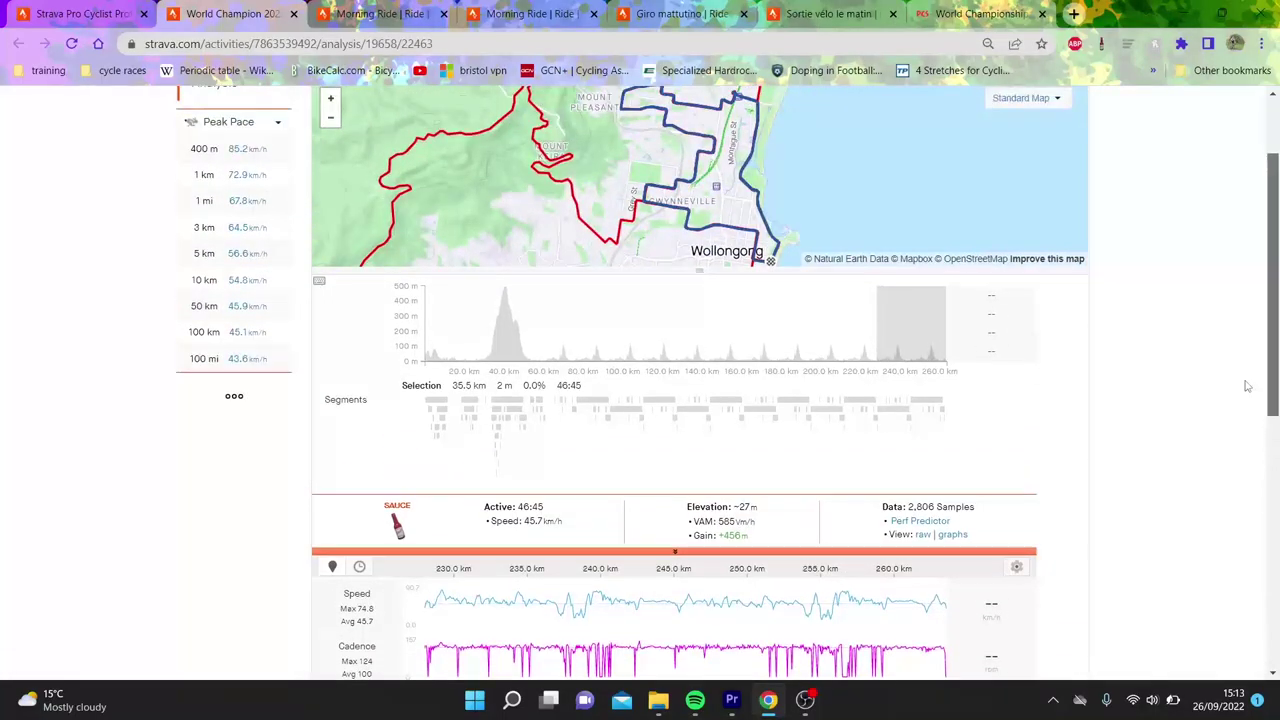
scroll(632, 500, "down", 3)
scroll(632, 500, "up", 2)
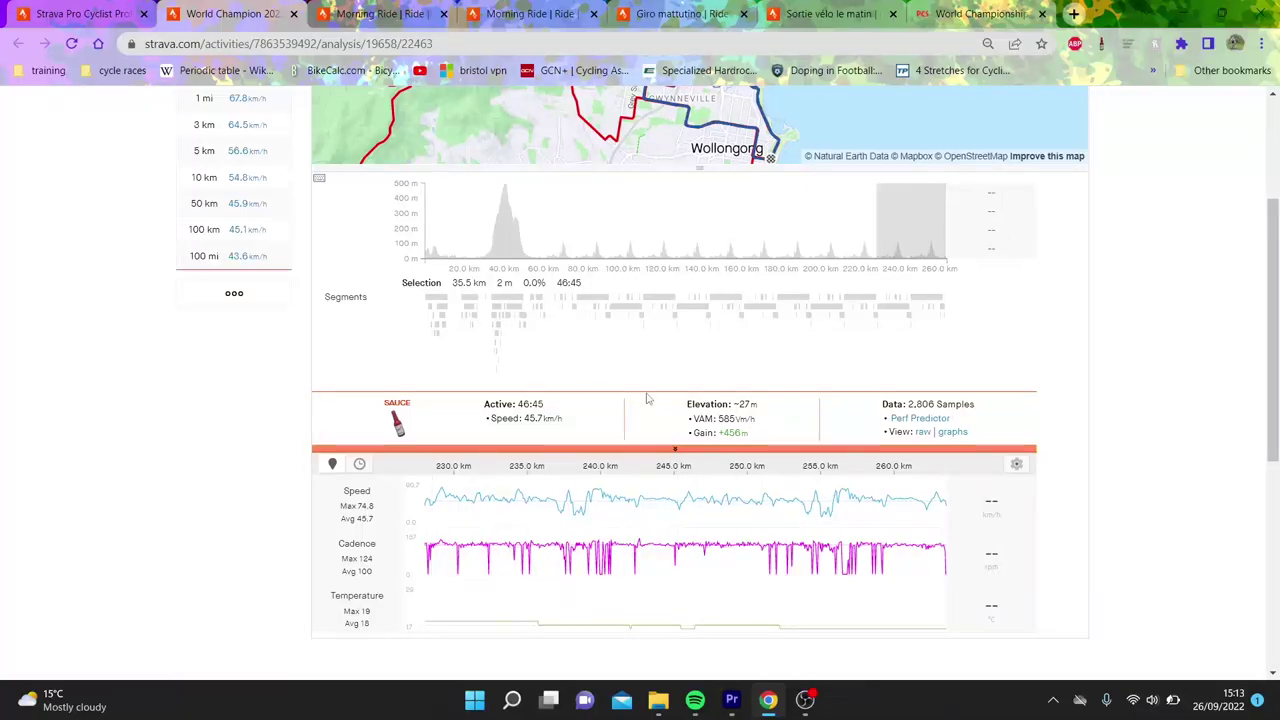
Zoom the charts to the final 13.5 km near 242–253 km: 16:58, 48.1 km/h, +95 m.
left_click_drag(594, 520, 1160, 510)
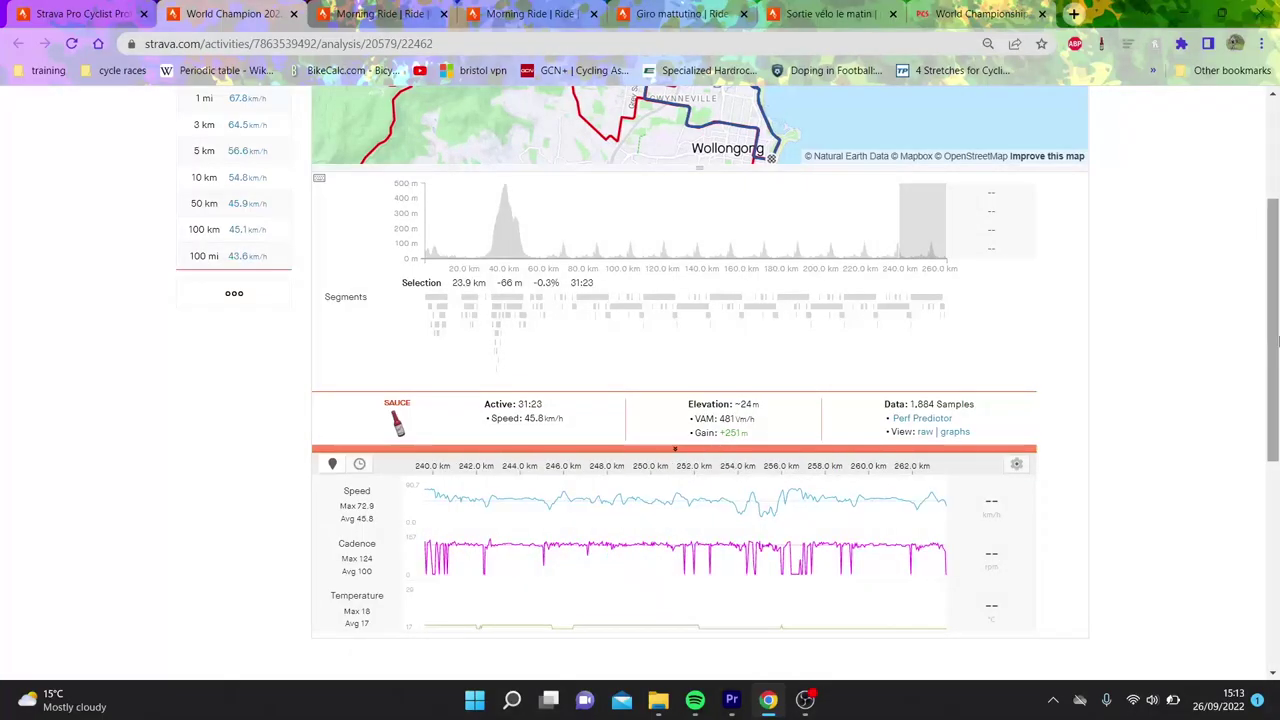
left_click_drag(1276, 315, 1276, 300)
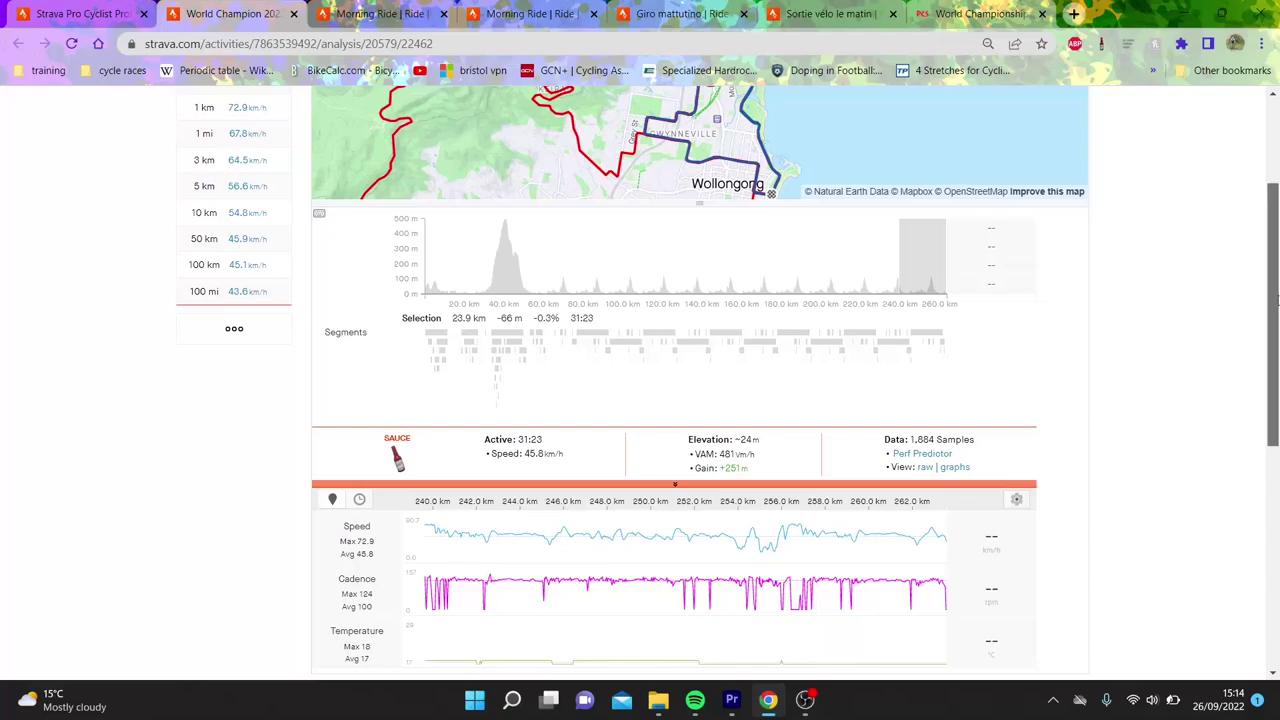
left_click_drag(1276, 299, 1276, 306)
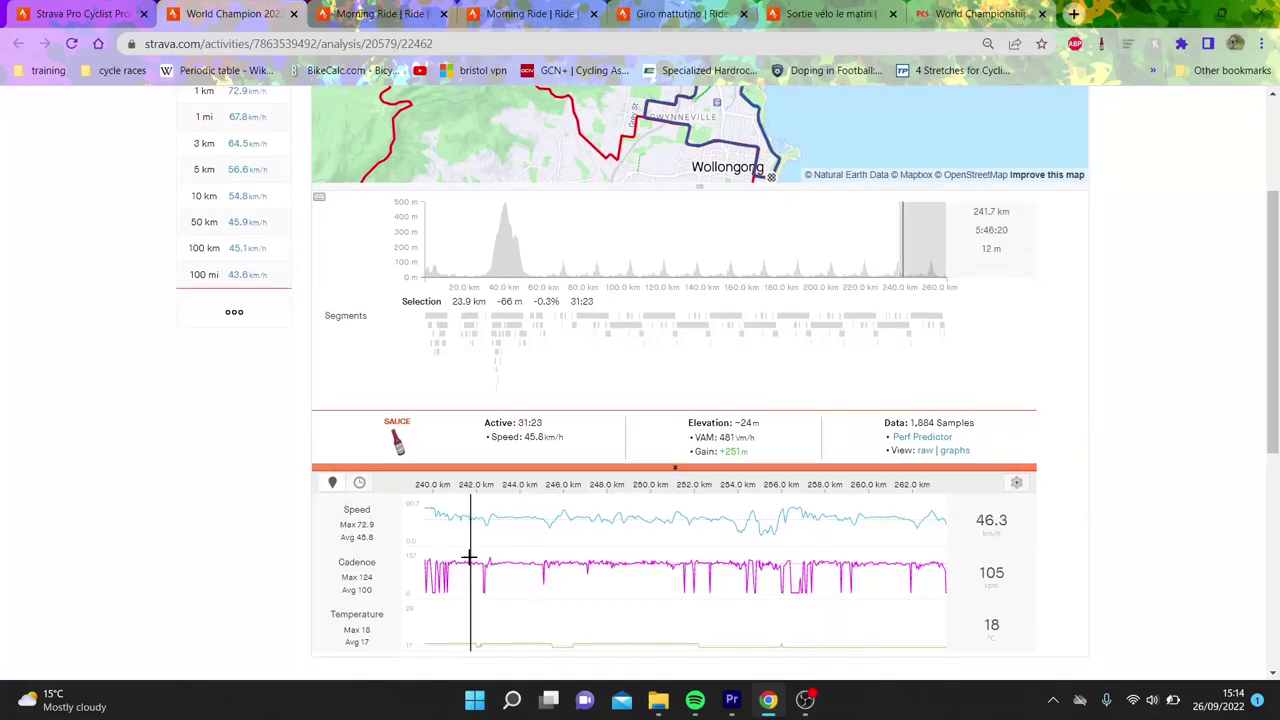
left_click_drag(437, 545, 731, 560)
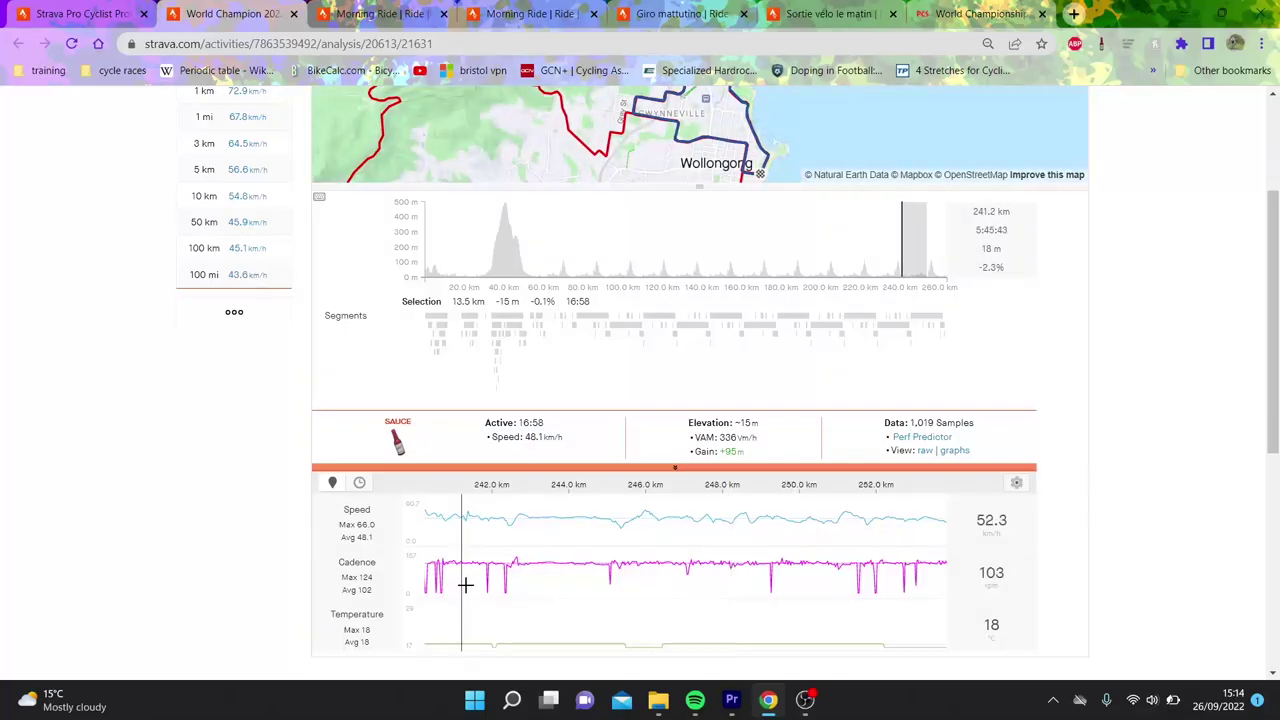
left_click_drag(1277, 322, 1258, 300)
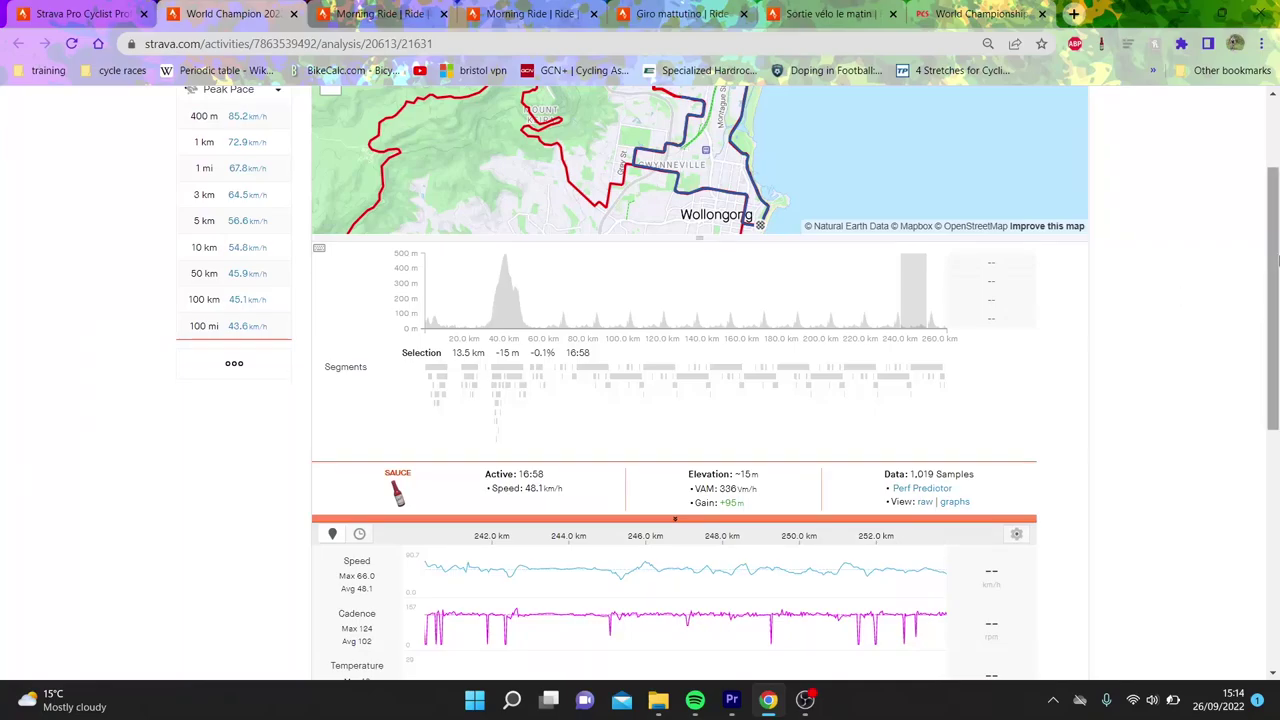
left_click_drag(1277, 259, 1277, 275)
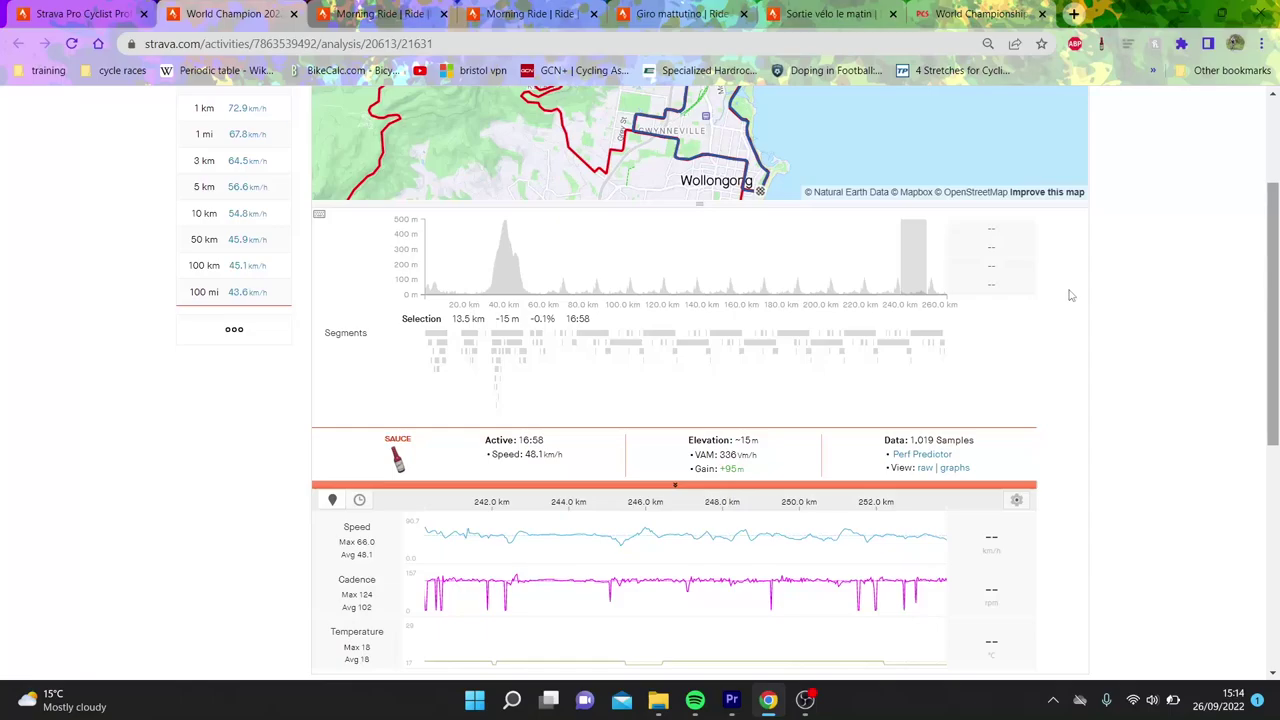
Select the Stairway To Heaven climb and zoom into a short part of it.
left_click(937, 275)
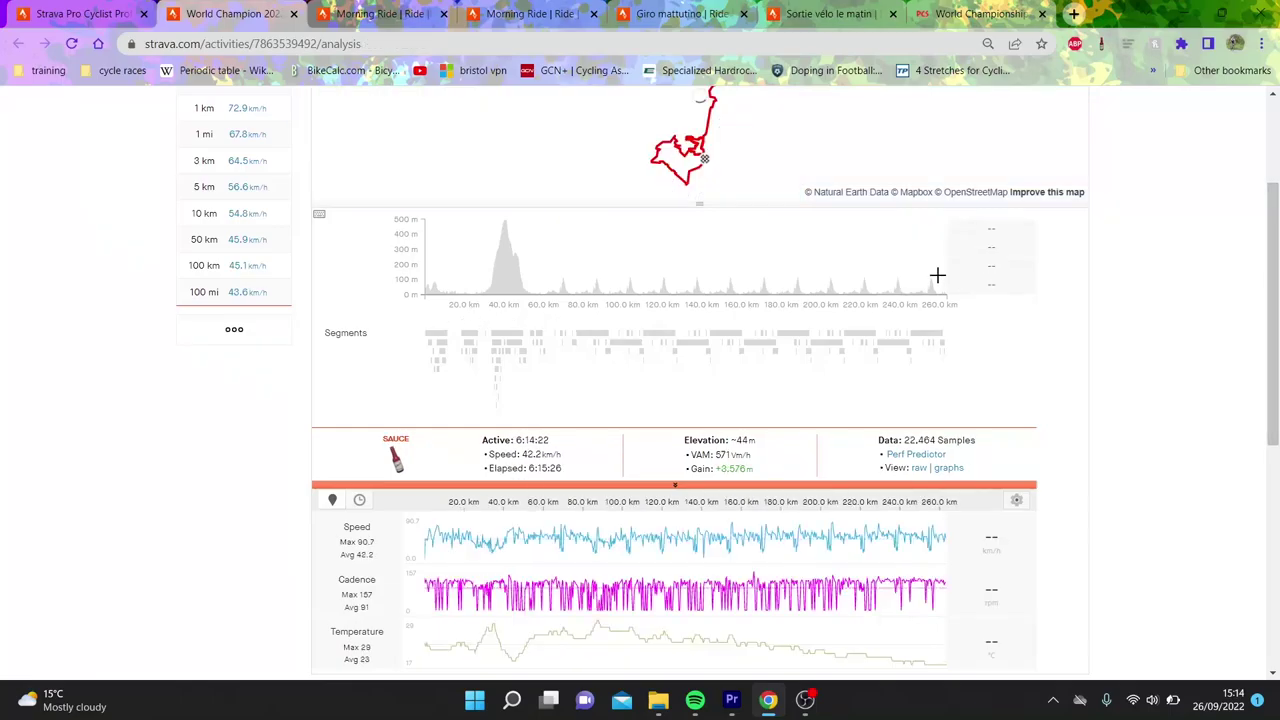
left_click(931, 345)
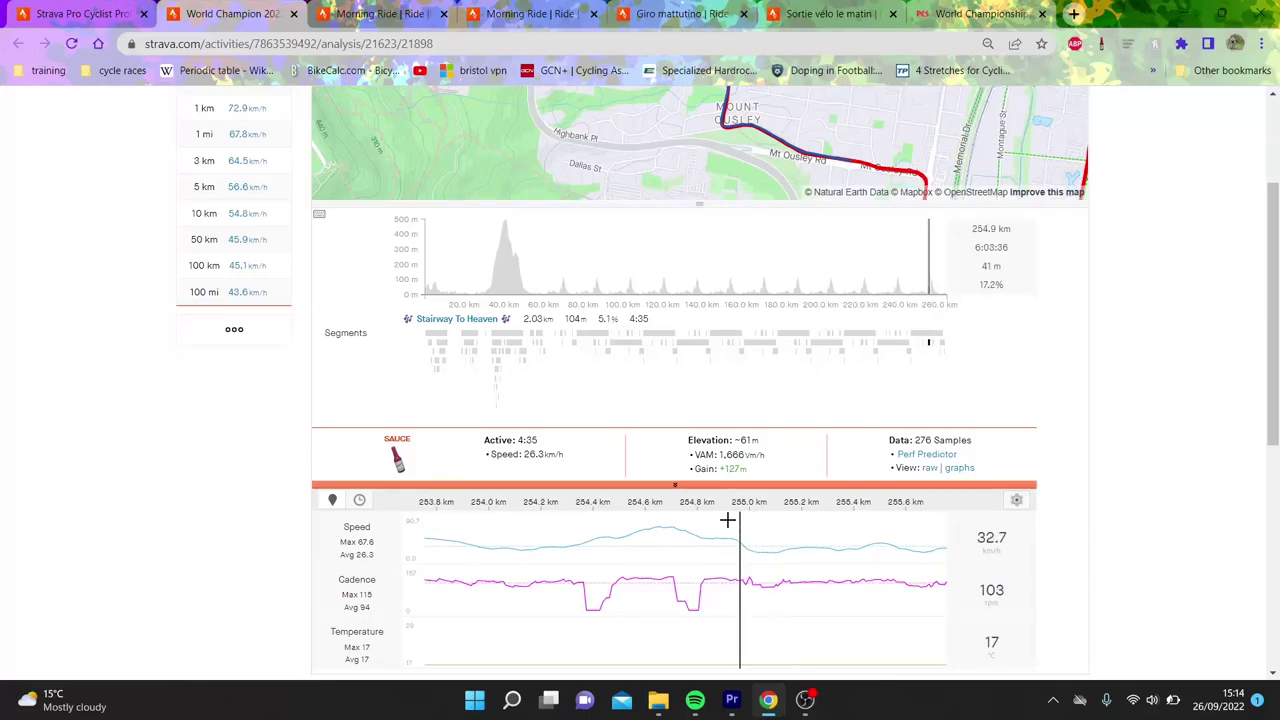
left_click_drag(703, 516, 1090, 526)
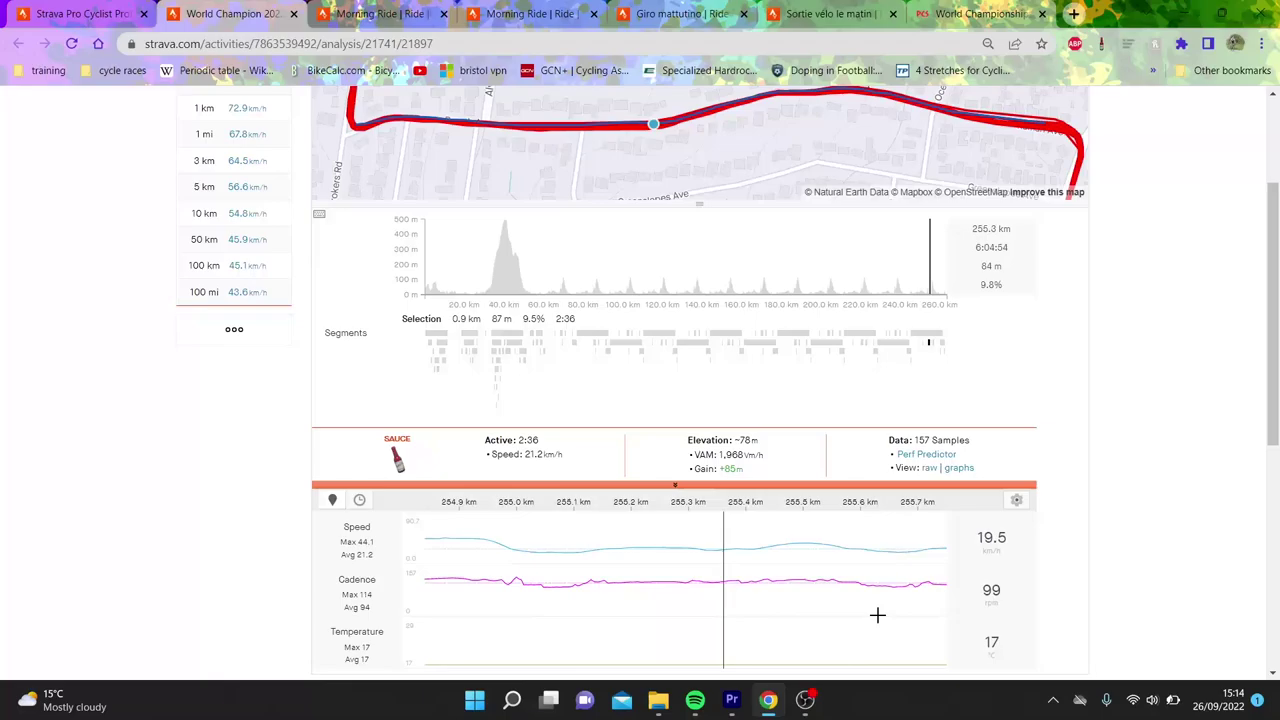
Select the race's last 6.8 km, widen to the final 20 km, then switch to the Giro mattutino ride.
left_click_drag(955, 268, 934, 262)
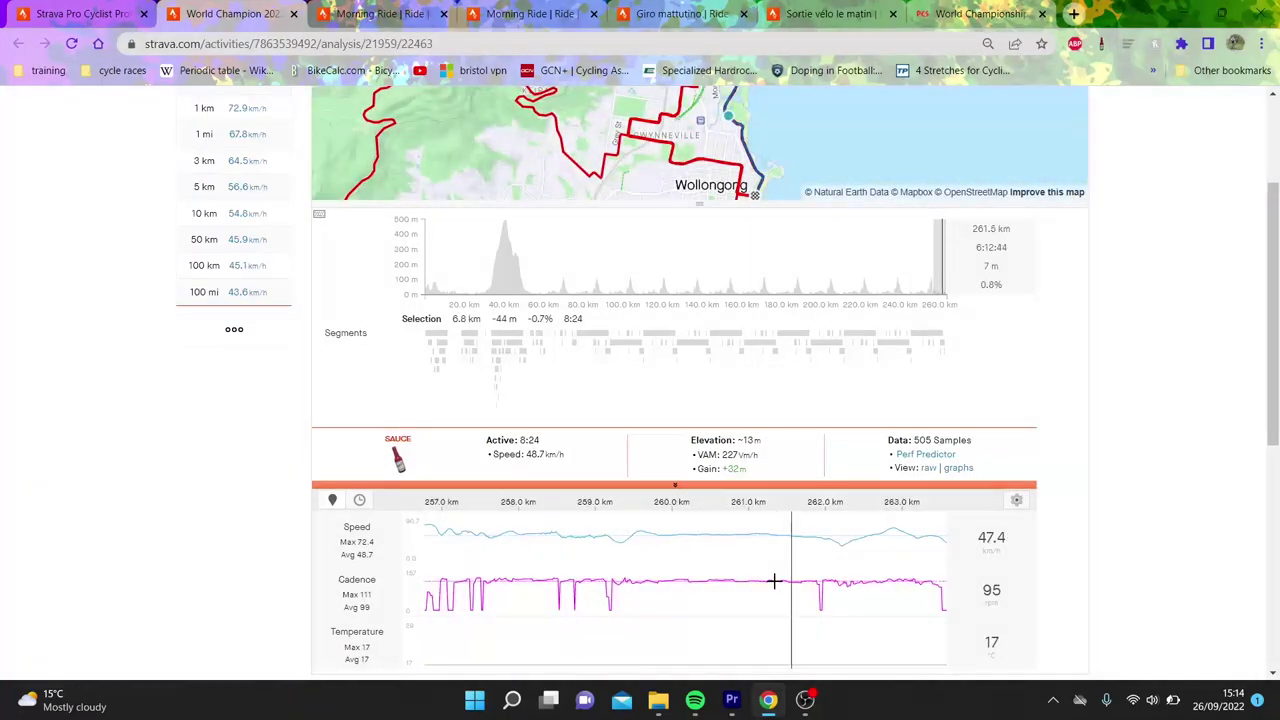
scroll(1277, 502, "down", 5)
scroll(1277, 502, "up", 5)
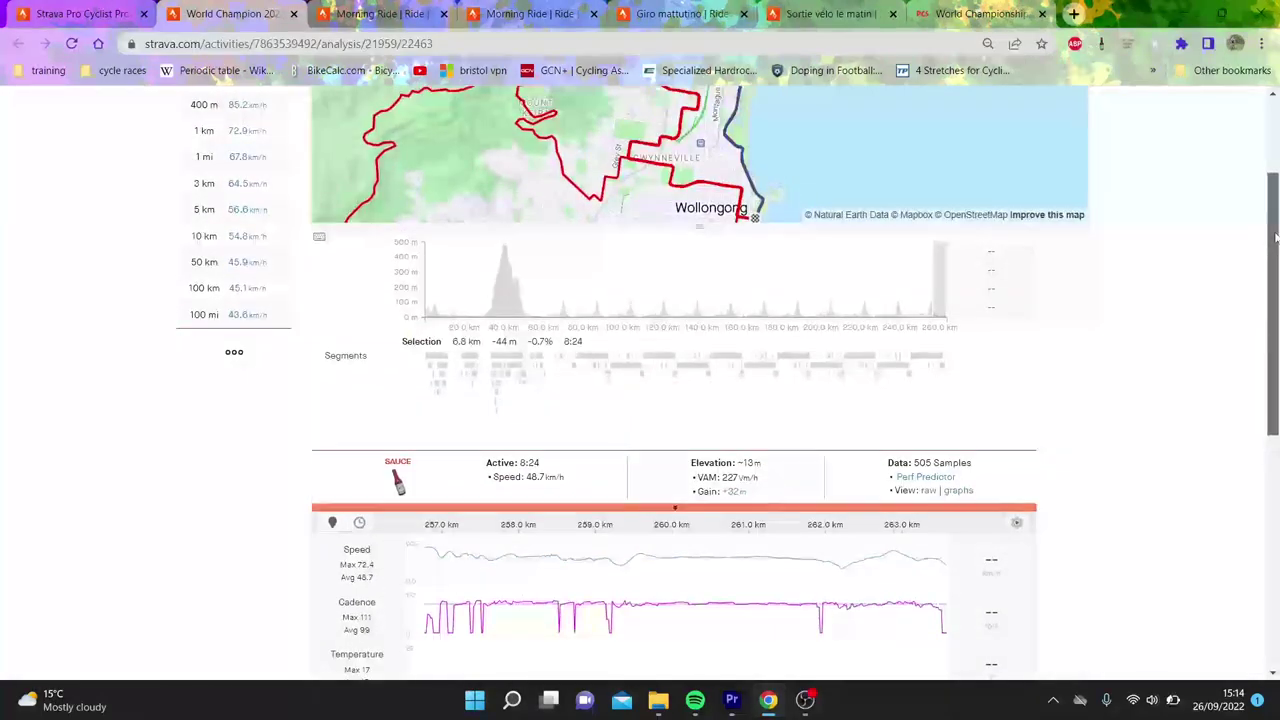
left_click_drag(906, 290, 948, 290)
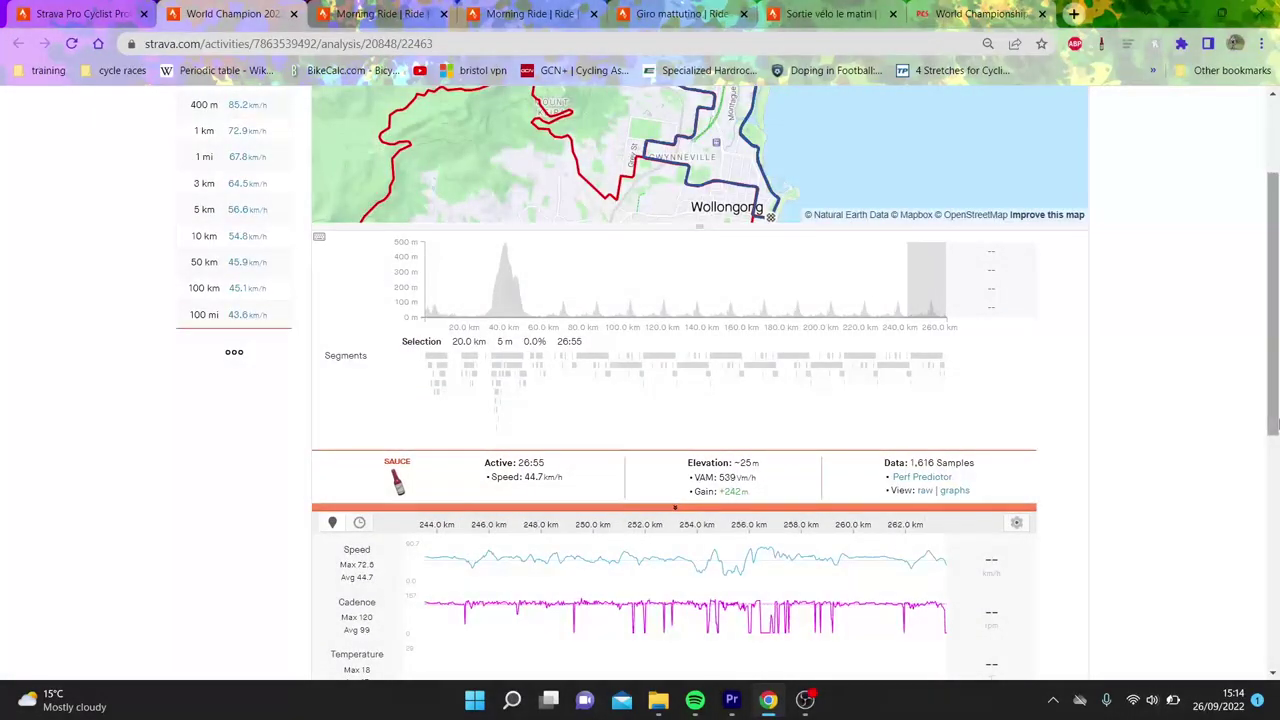
scroll(1276, 425, "up", 2)
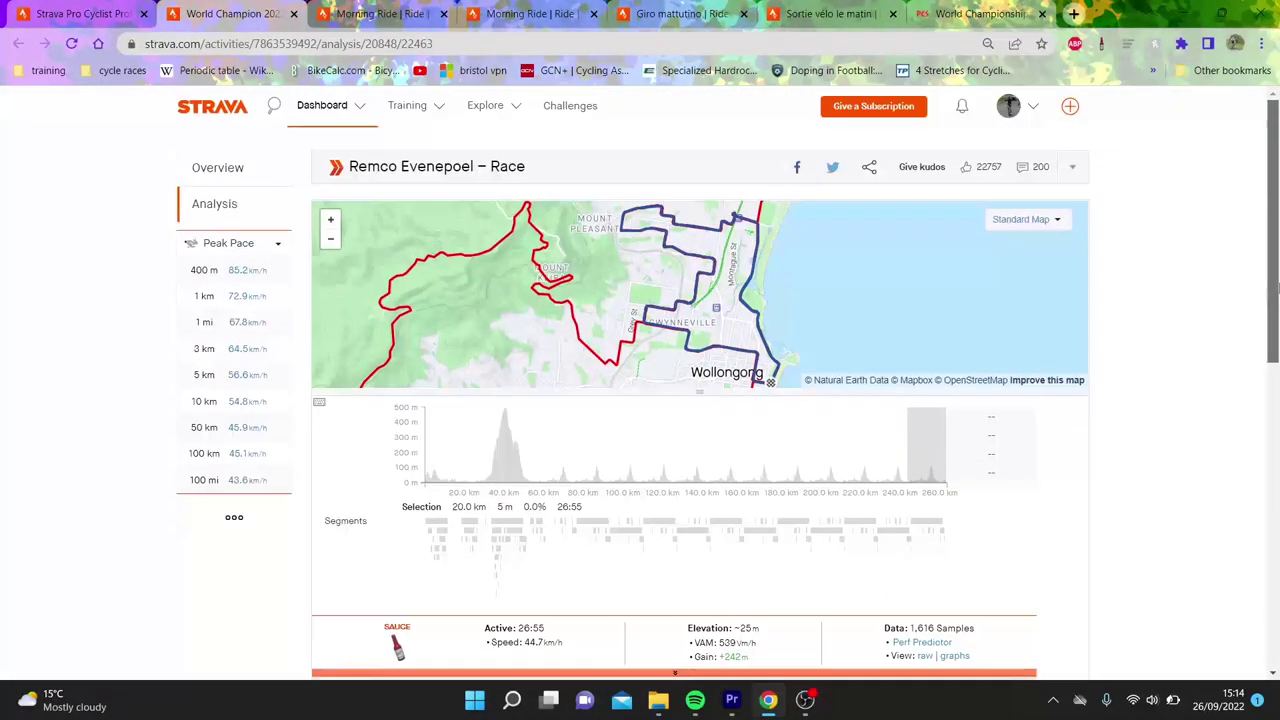
left_click(219, 180)
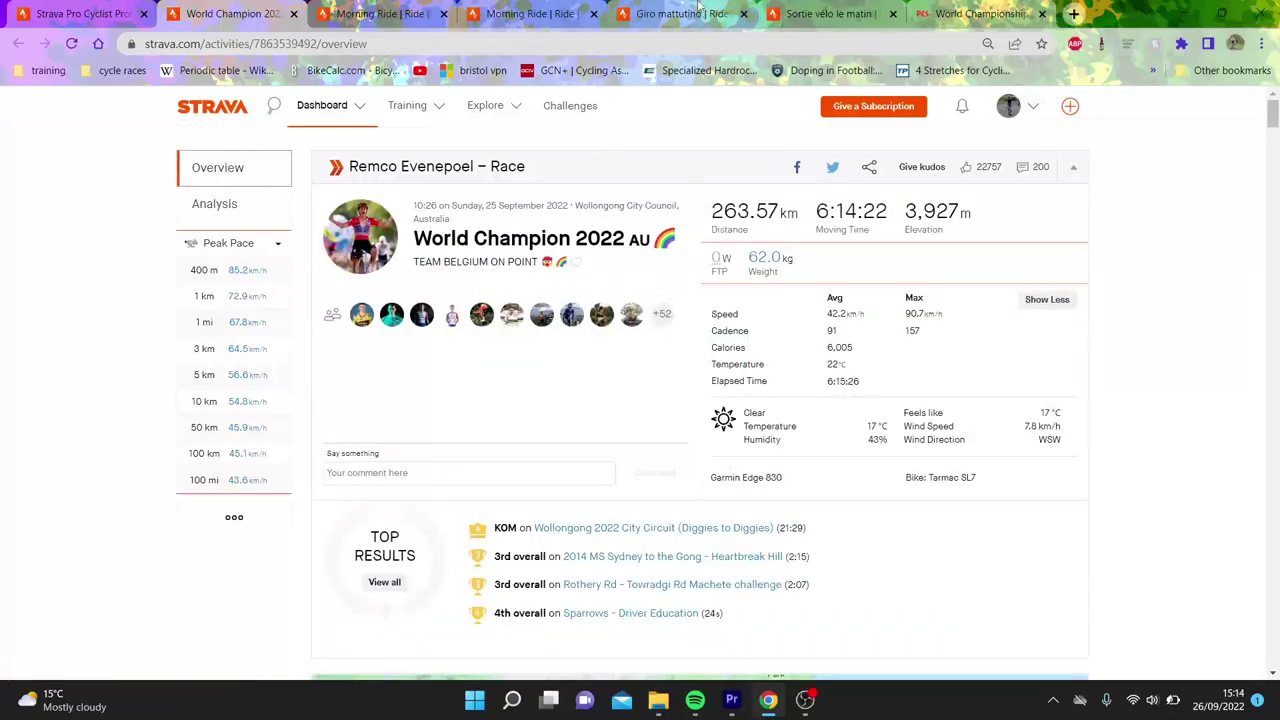
left_click(675, 13)
Bring up the other rider's Morning Ride and show its analysis charts.
left_click(560, 12)
left_click(405, 10)
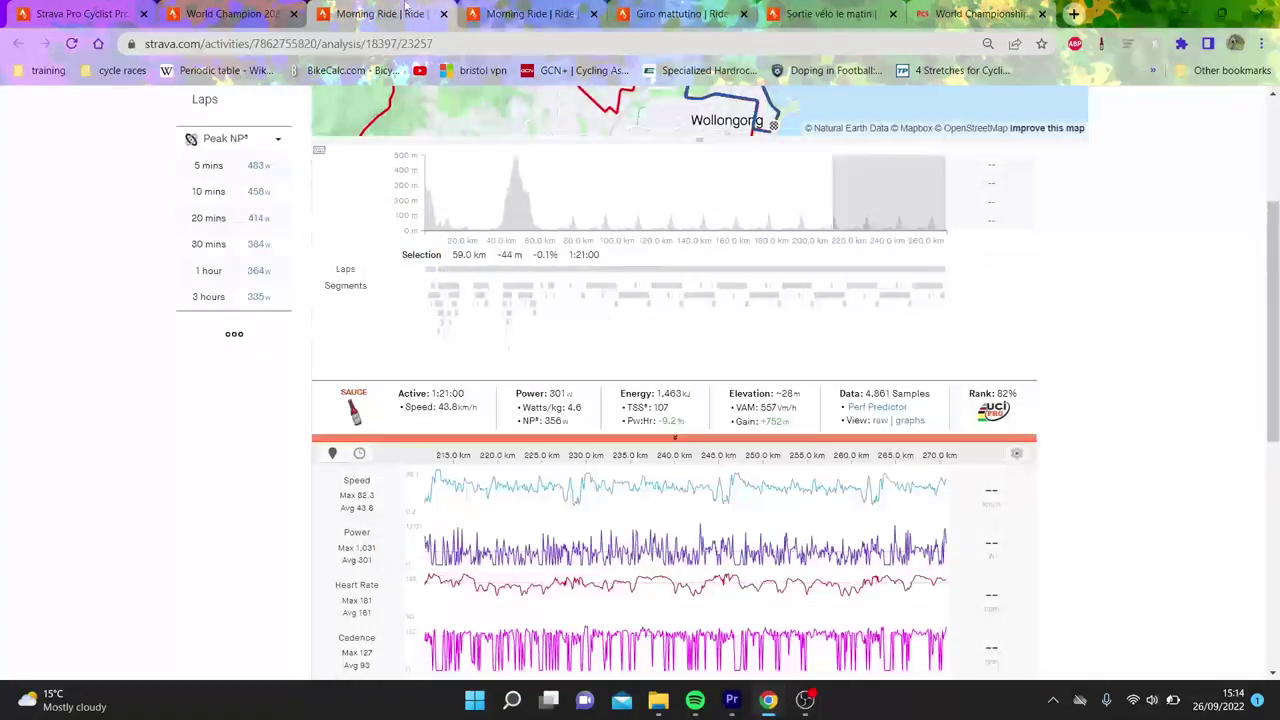
left_click(530, 13)
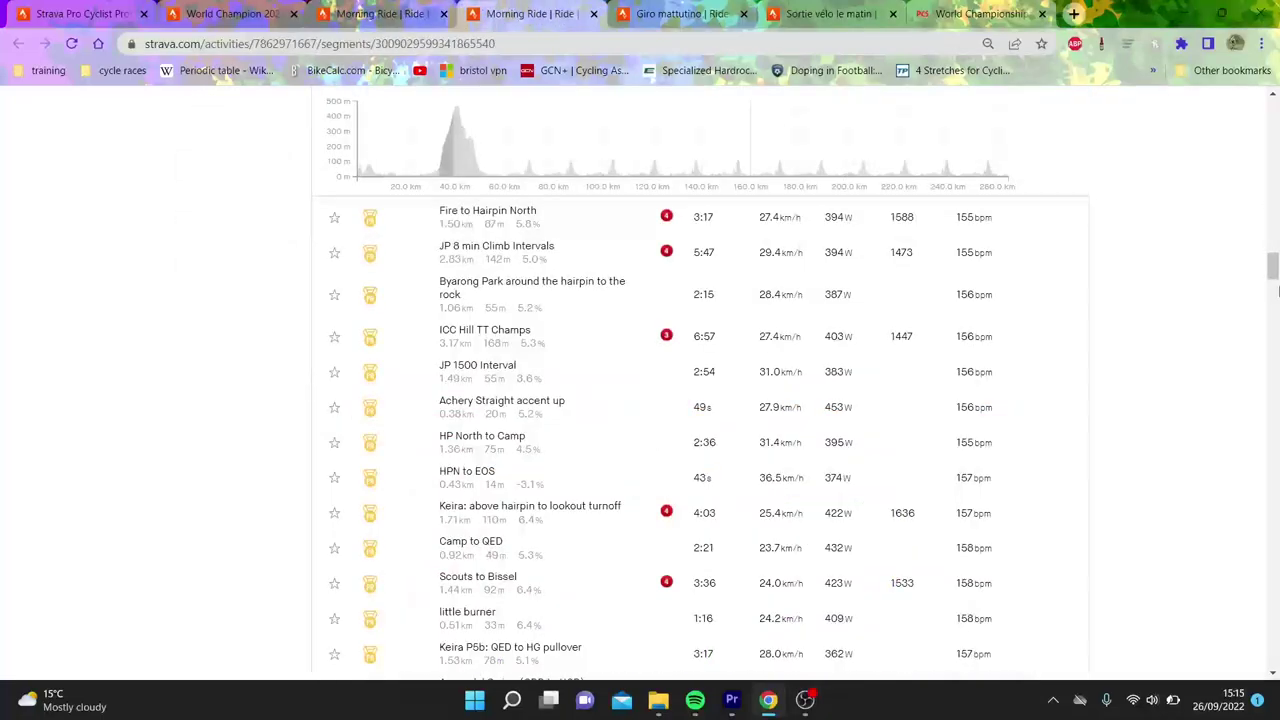
scroll(1277, 252, "down", 5)
scroll(592, 243, "up", 10)
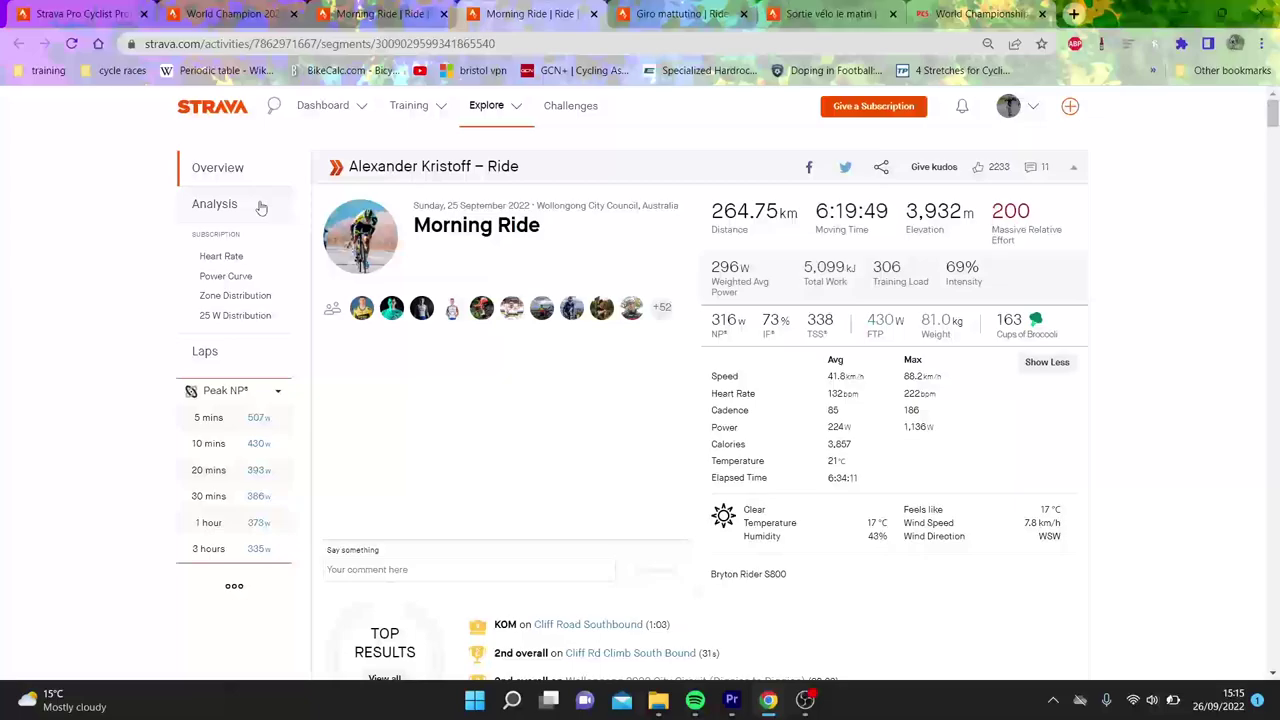
left_click(222, 204)
scroll(1277, 308, "down", 2)
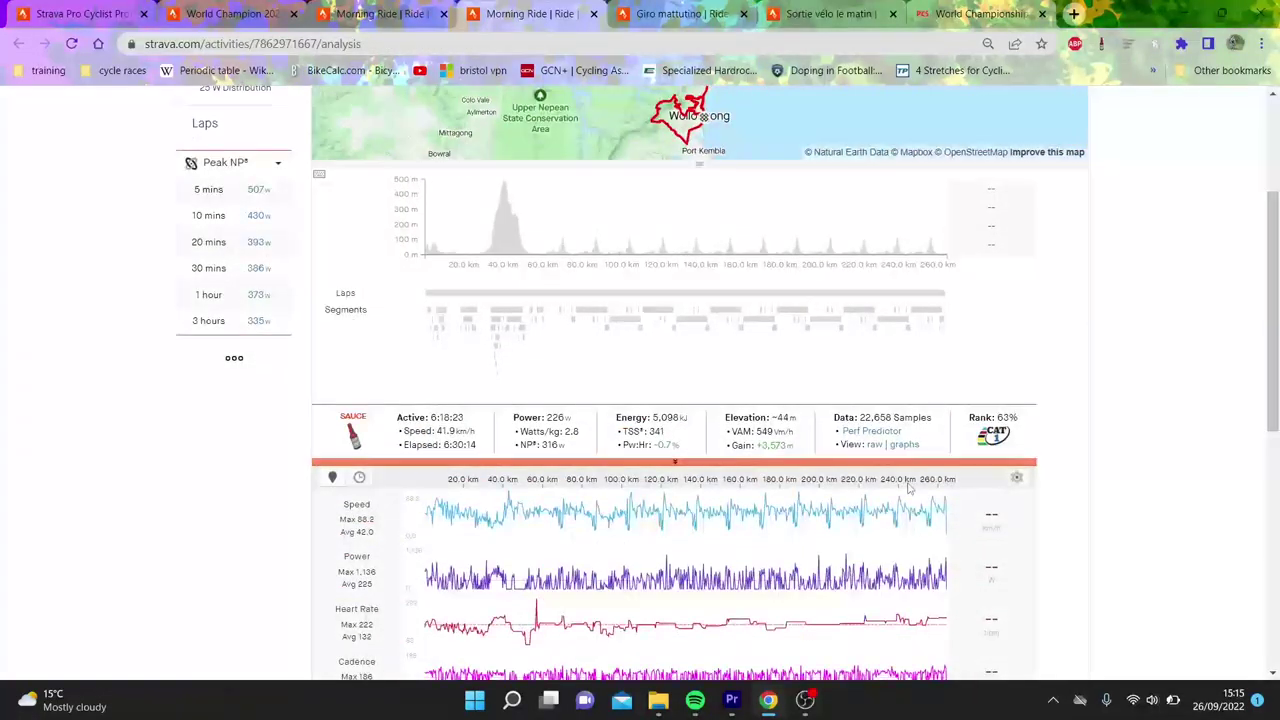
Select 220–260 km, narrow to 247.5–254.5 km, then mark part of Stairway To Heaven.
left_click_drag(845, 515, 971, 494)
scroll(1277, 357, "down", 1)
left_click_drag(768, 514, 840, 514)
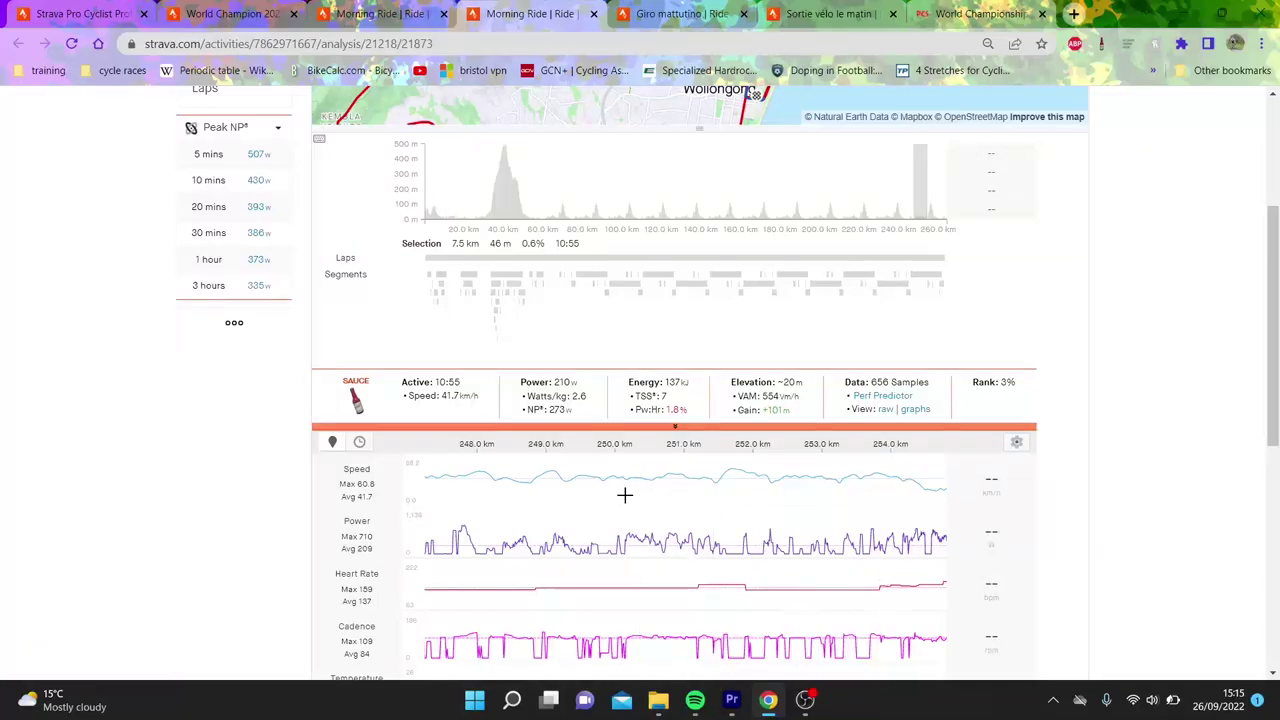
left_click(928, 286)
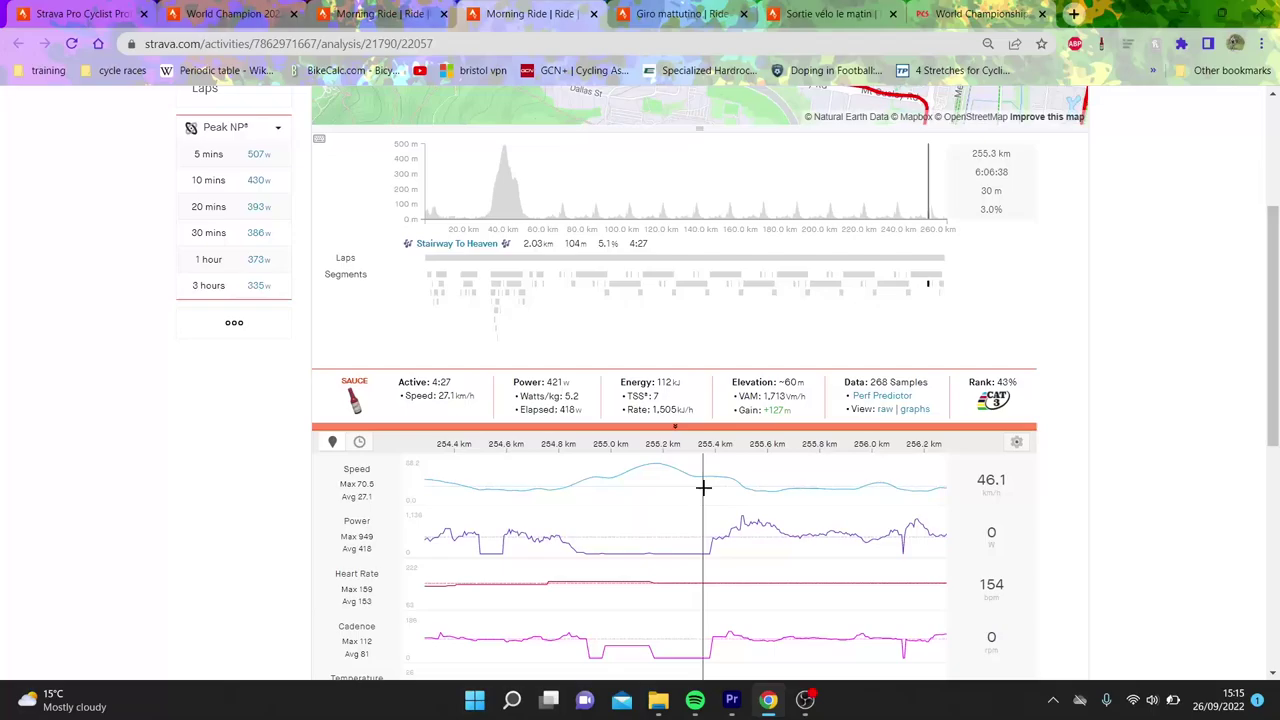
left_click_drag(711, 486, 897, 479)
Examine the final 5.3 km and last kilometre, then return to the World Championship results.
left_click(899, 478)
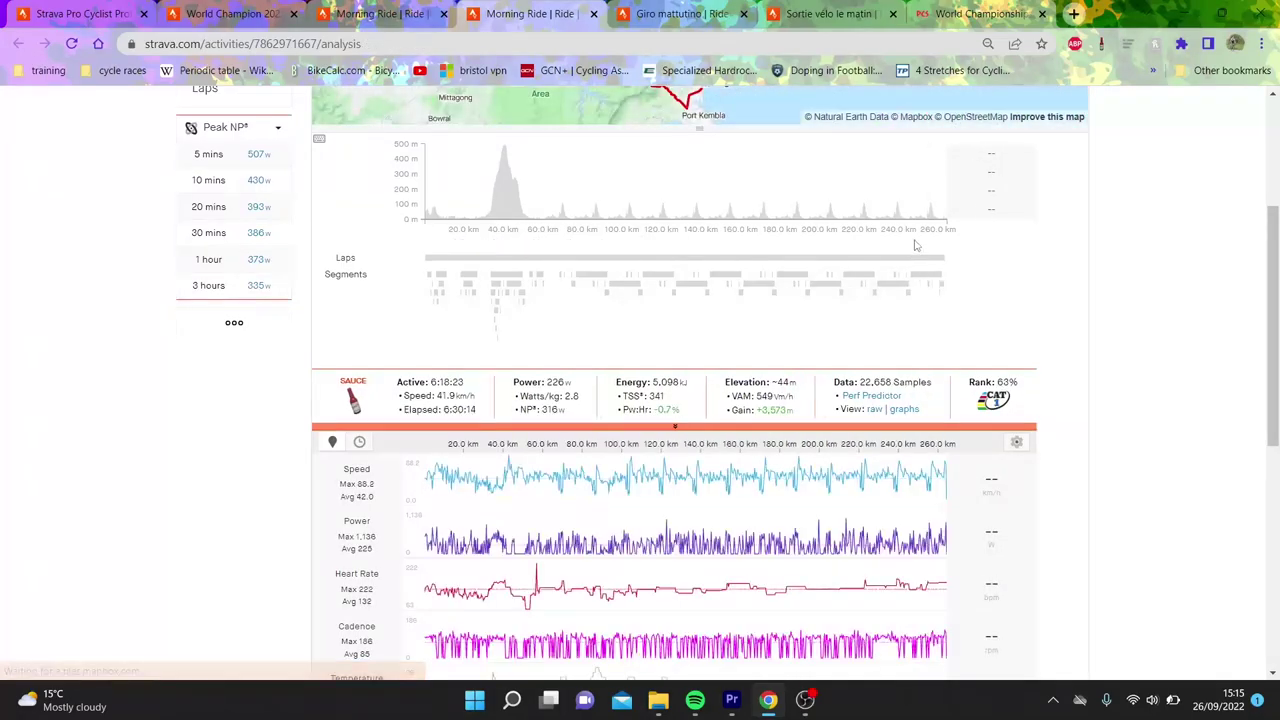
left_click_drag(945, 195, 1033, 185)
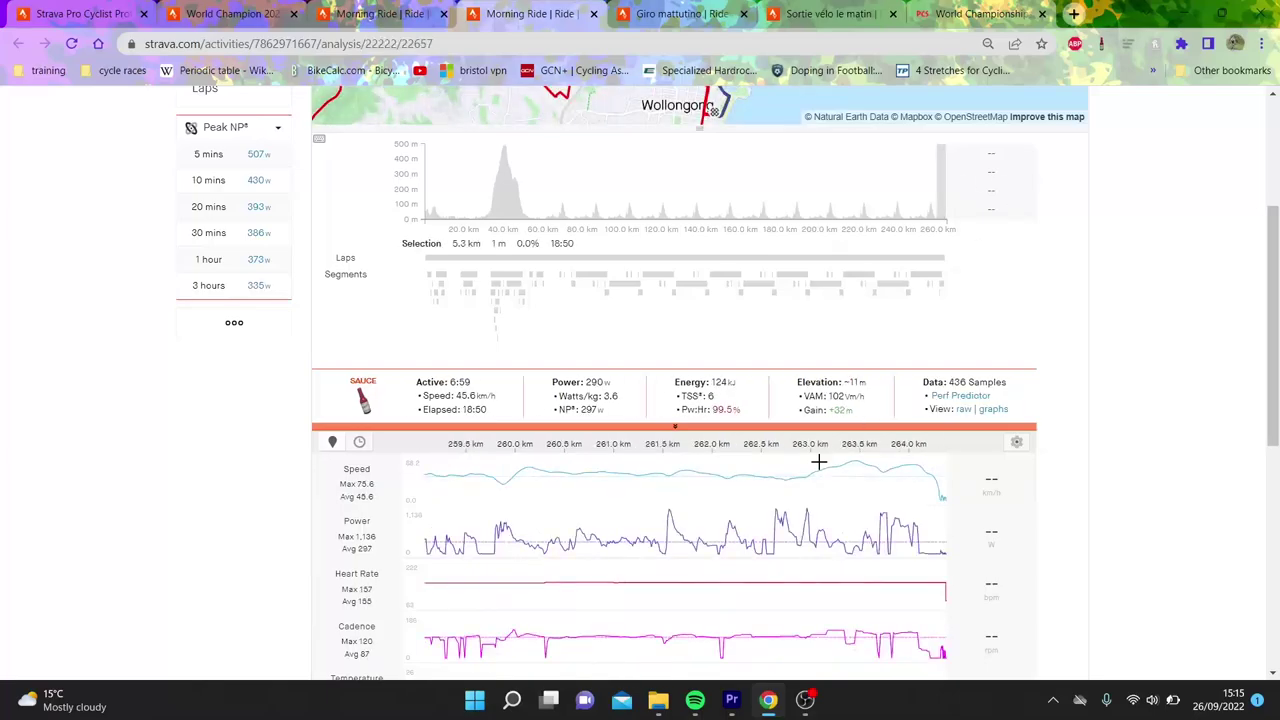
left_click_drag(818, 462, 946, 468)
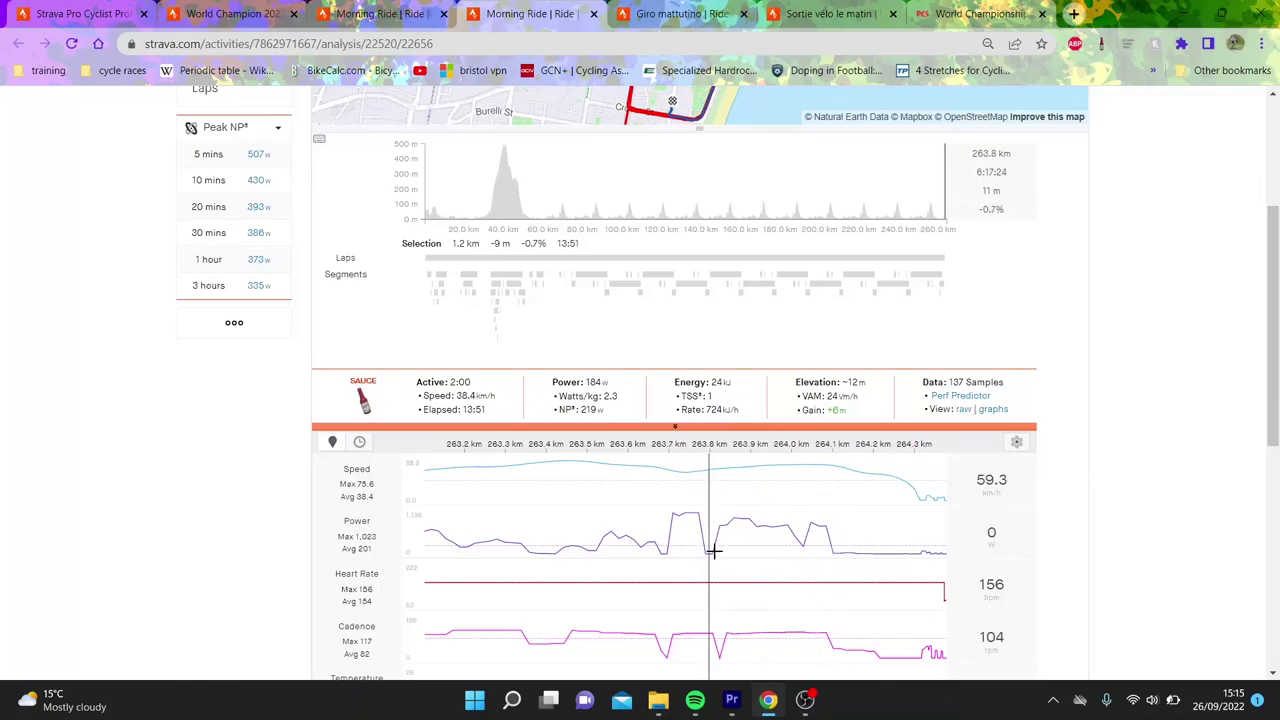
left_click(791, 543)
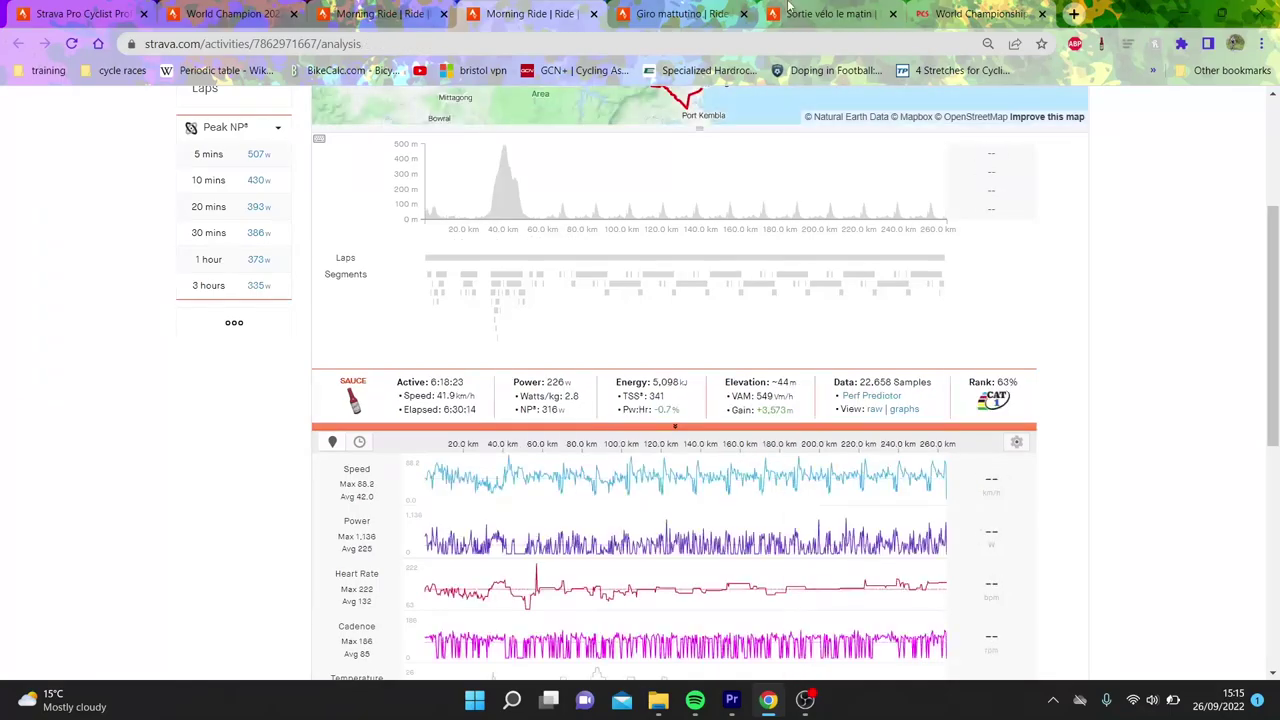
left_click(714, 6)
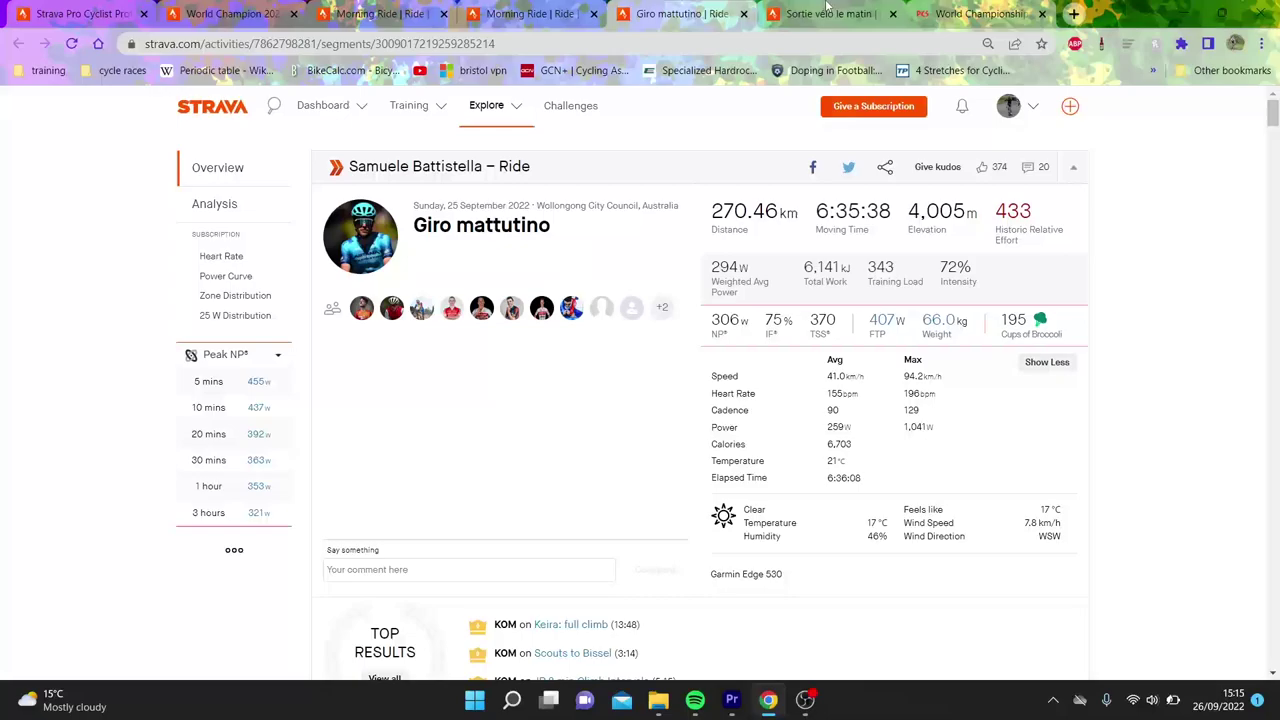
left_click(935, 8)
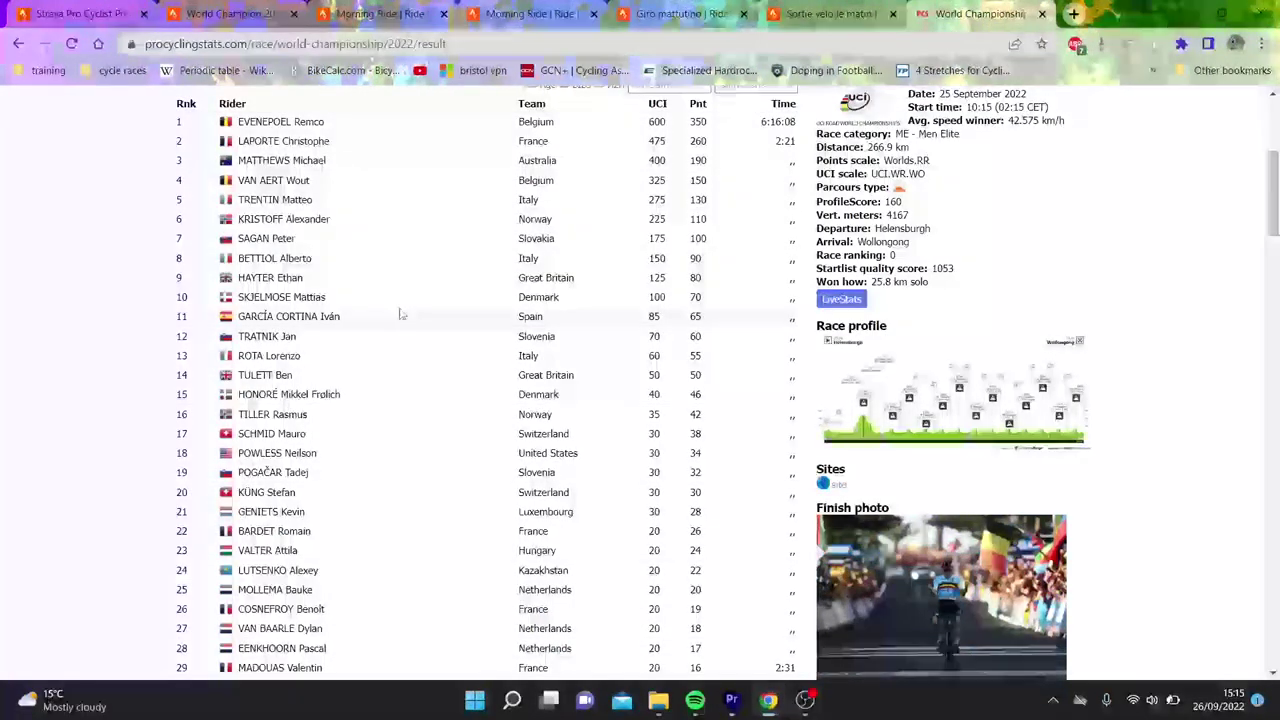
Scan the 2022 Worlds finishing order on ProCyclingStats, then go back to the Giro mattutino ride.
scroll(400, 315, "down", 4)
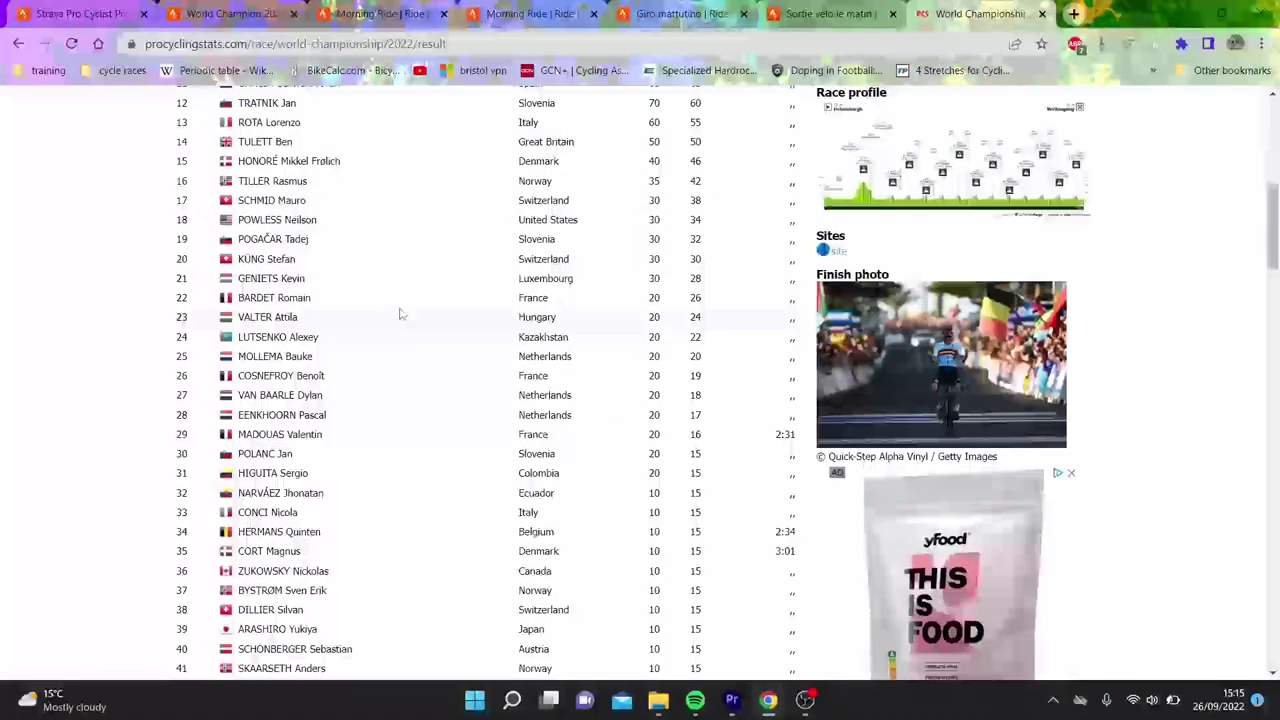
scroll(400, 315, "down", 3)
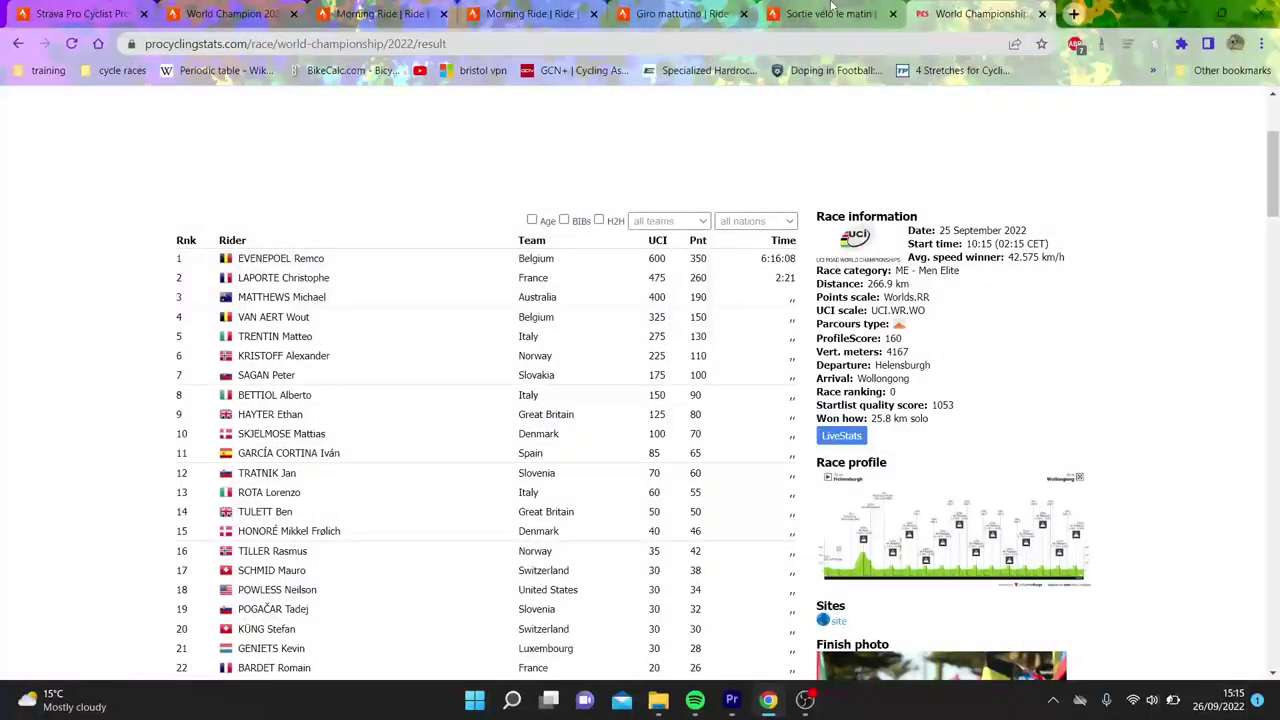
left_click(680, 13)
Switch back to the other rider's Morning Ride analysis.
left_click(510, 8)
left_click(397, 7)
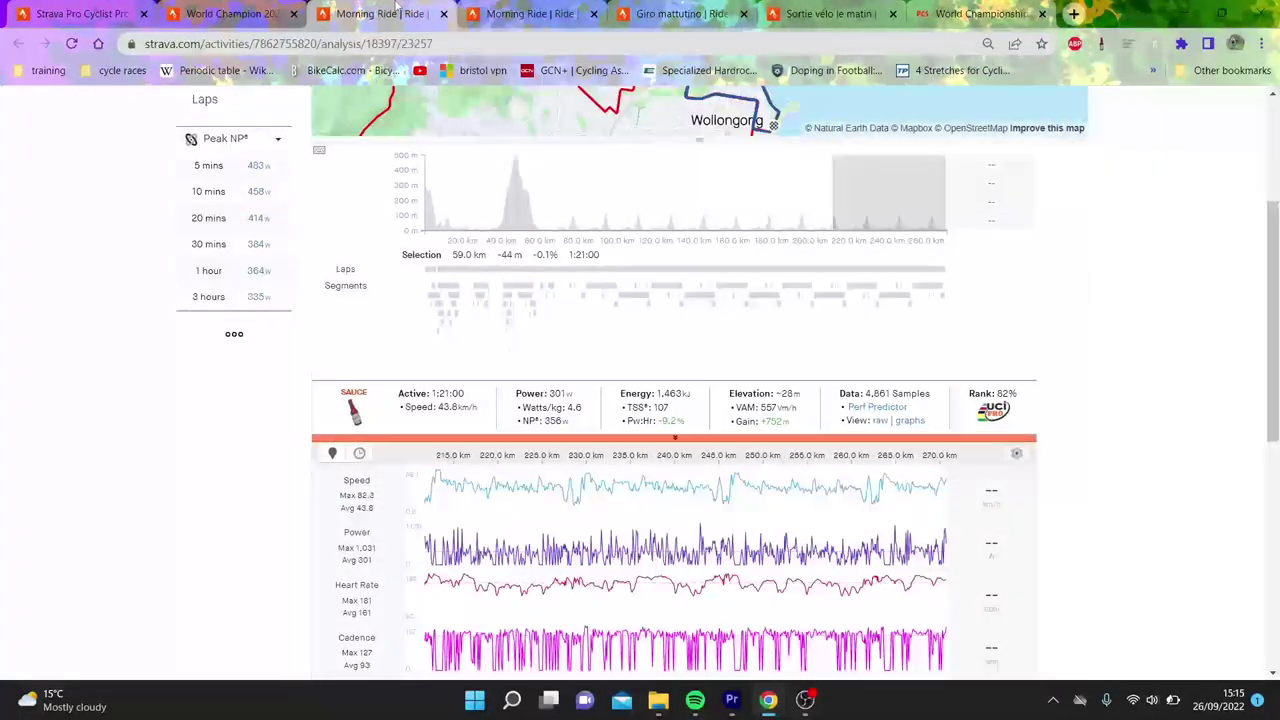
scroll(1010, 245, "up", 2)
scroll(1214, 263, "down", 3)
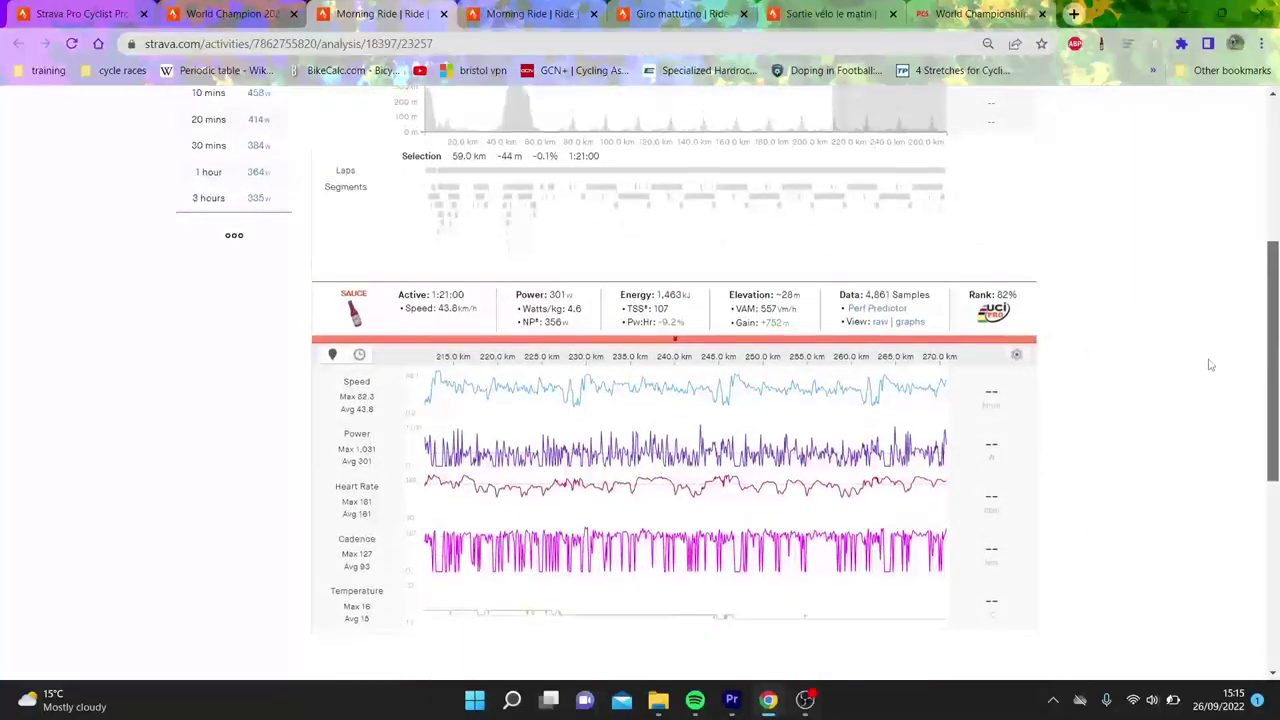
Focus the charts on 240–270 km and the last 4.8 km, then view the overview.
left_click(905, 385)
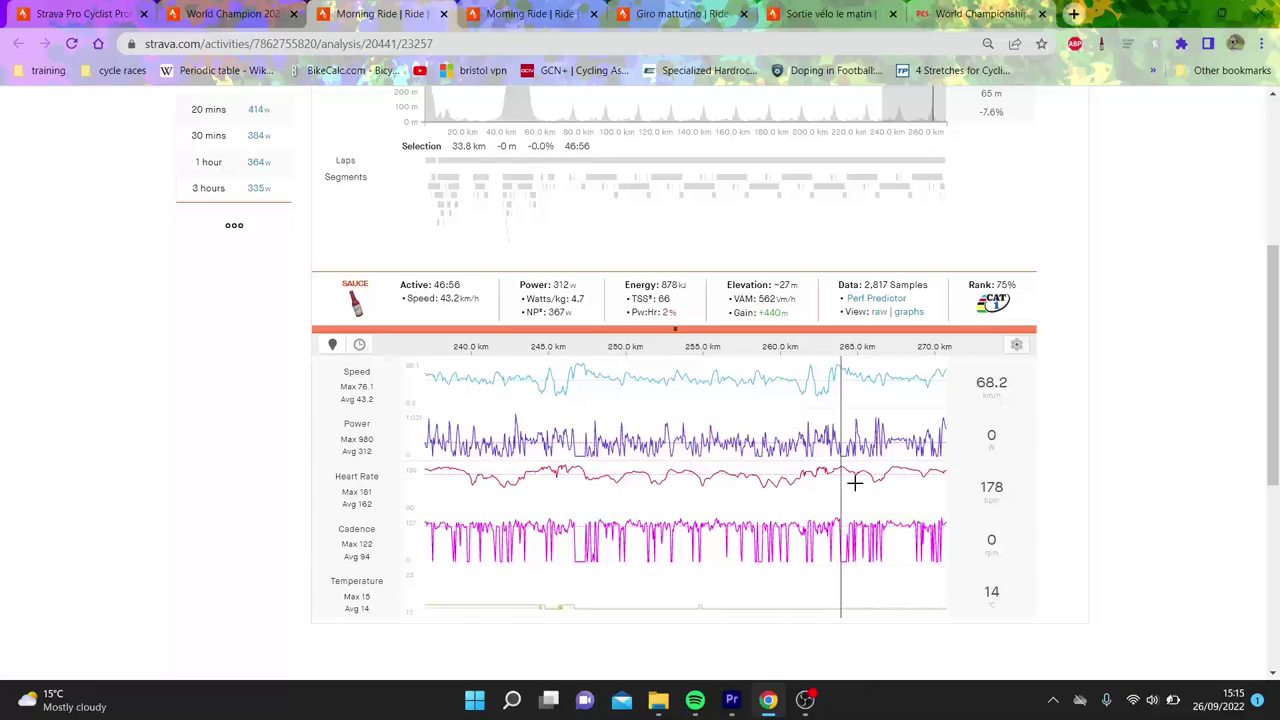
left_click_drag(974, 480, 960, 482)
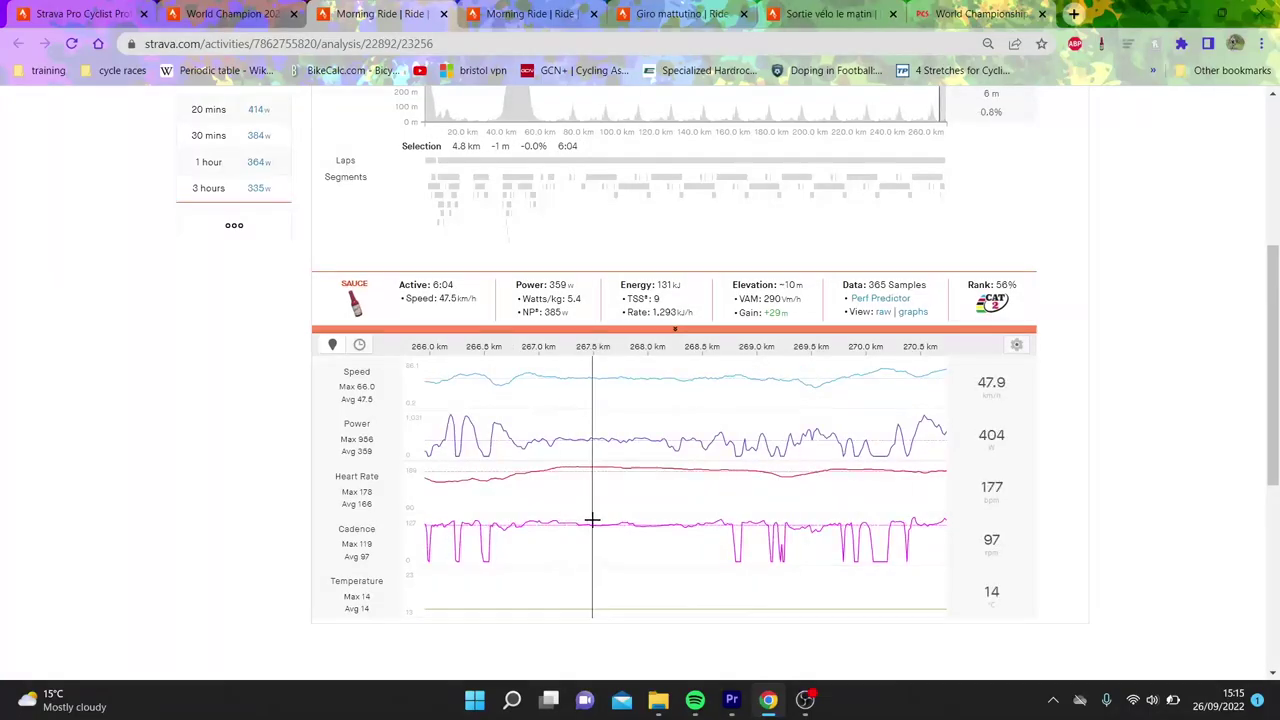
left_click(928, 524)
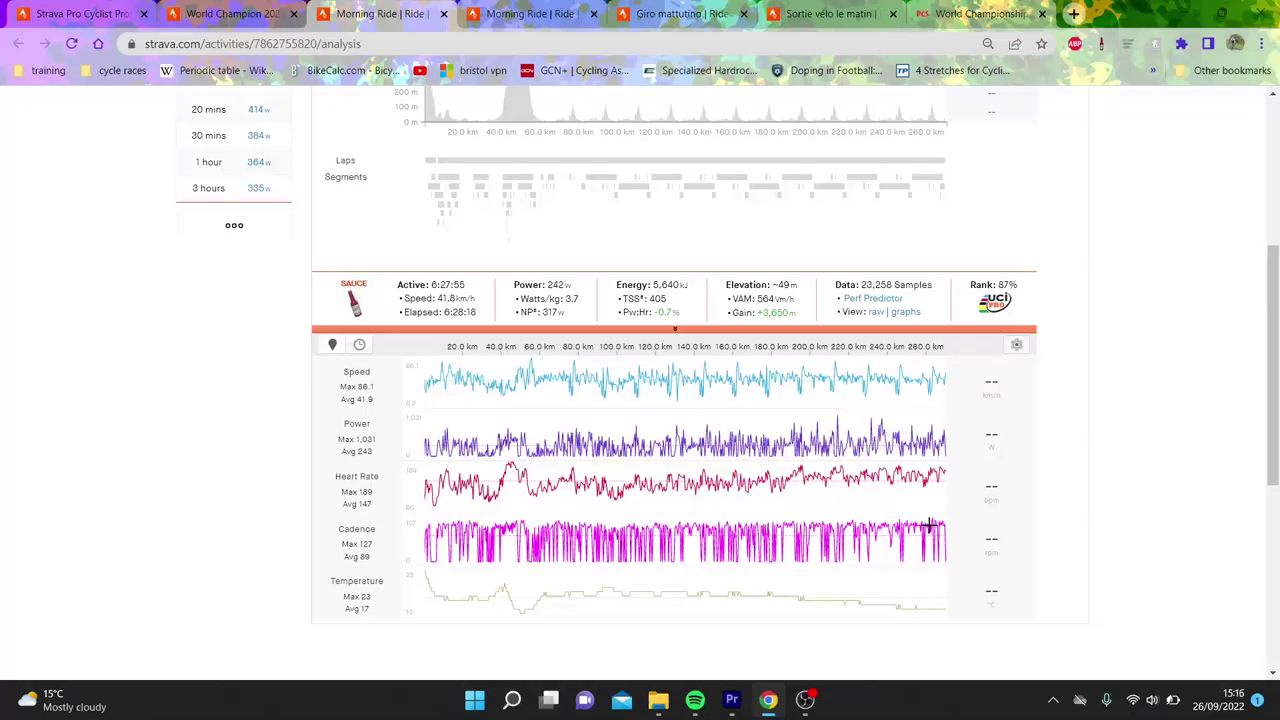
scroll(928, 524, "up", 4)
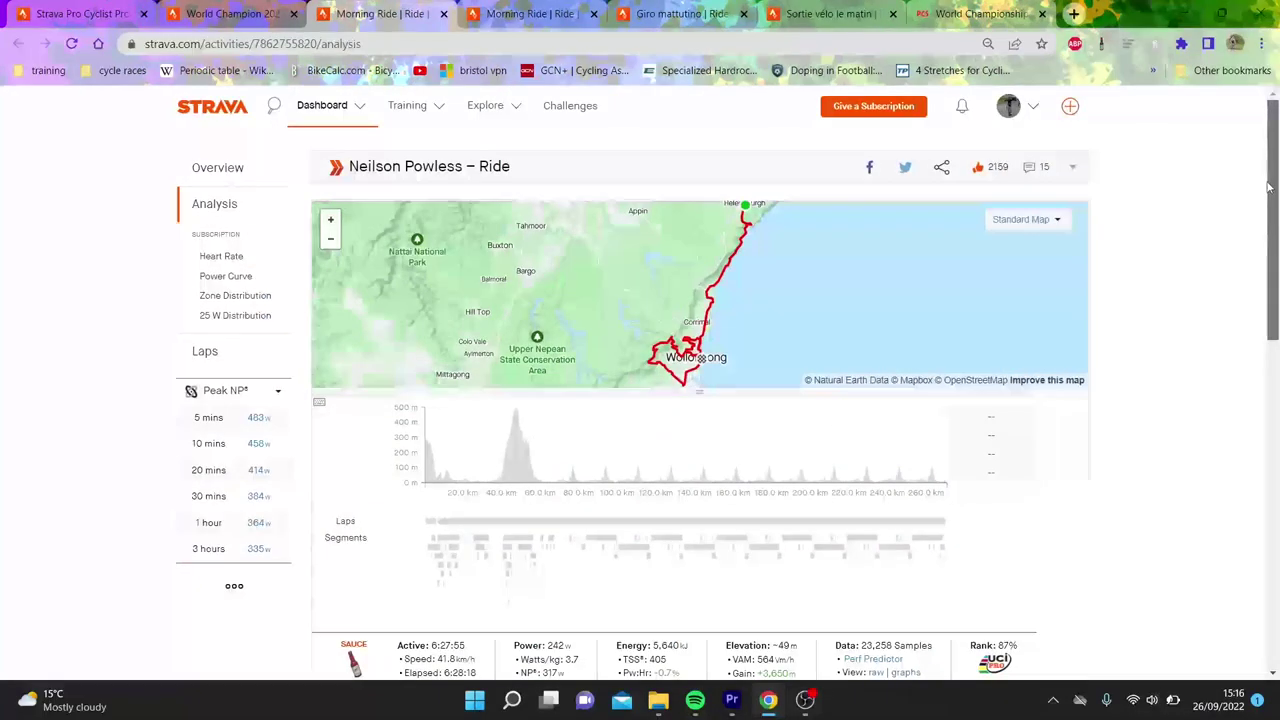
left_click(227, 188)
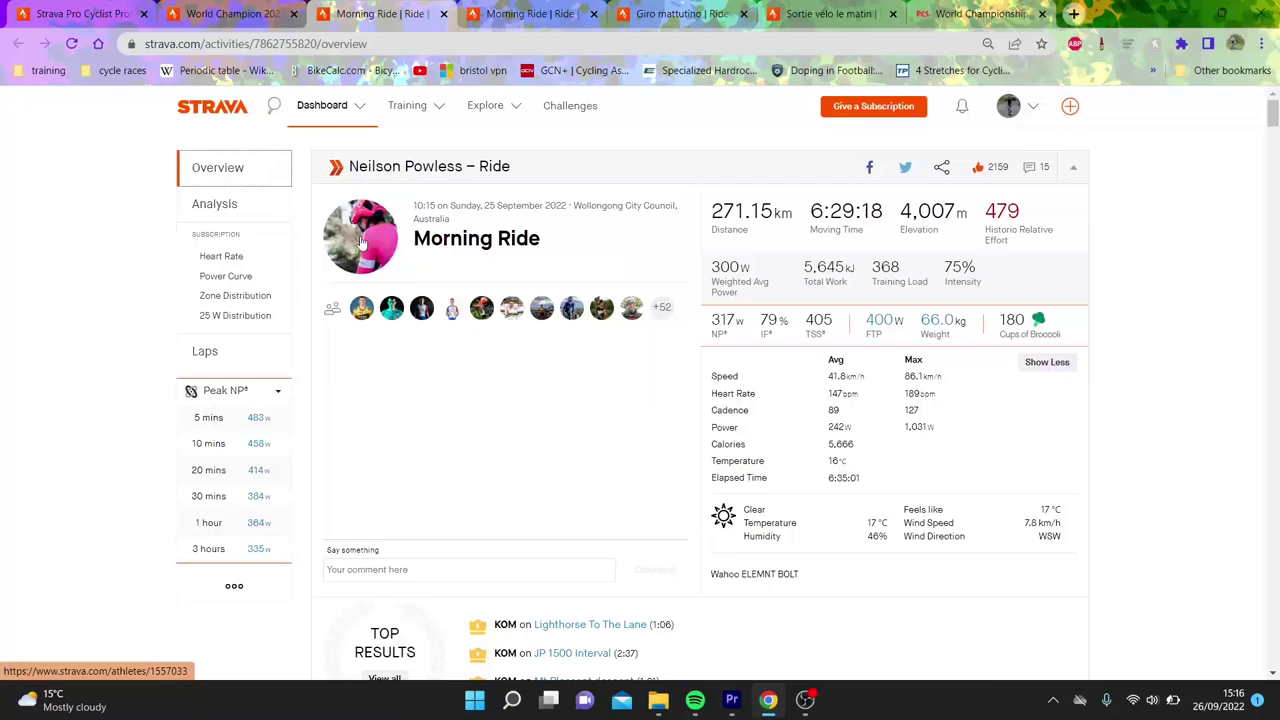